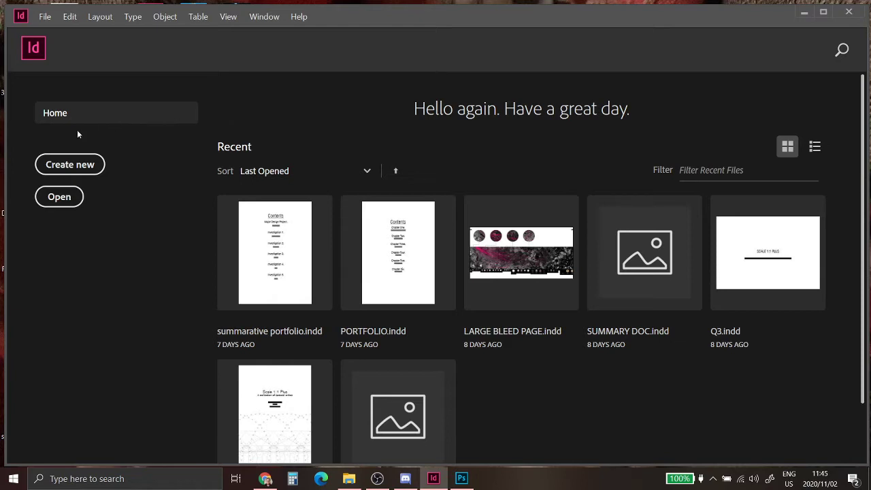
Step: Start a new document from the InDesign Home screen
click(92, 167)
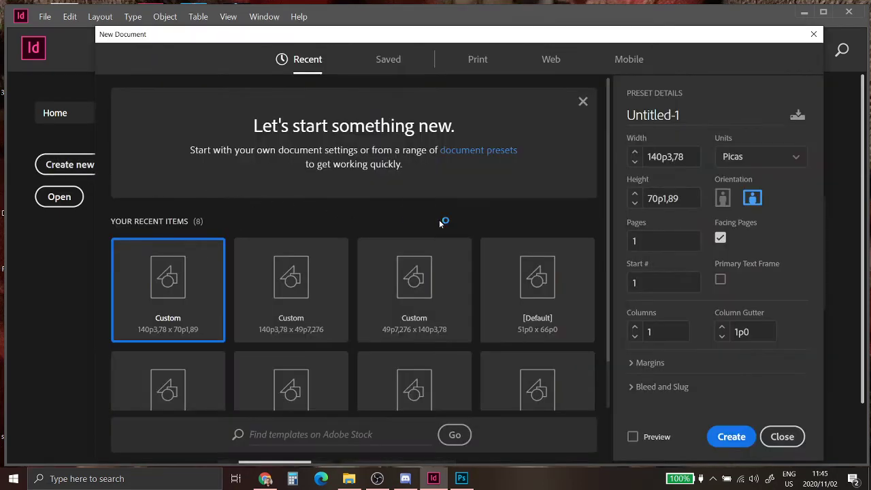
Step: Create a 25-page document in millimetres, 420 mm wide, with a 6 mm column gutter
click(749, 157)
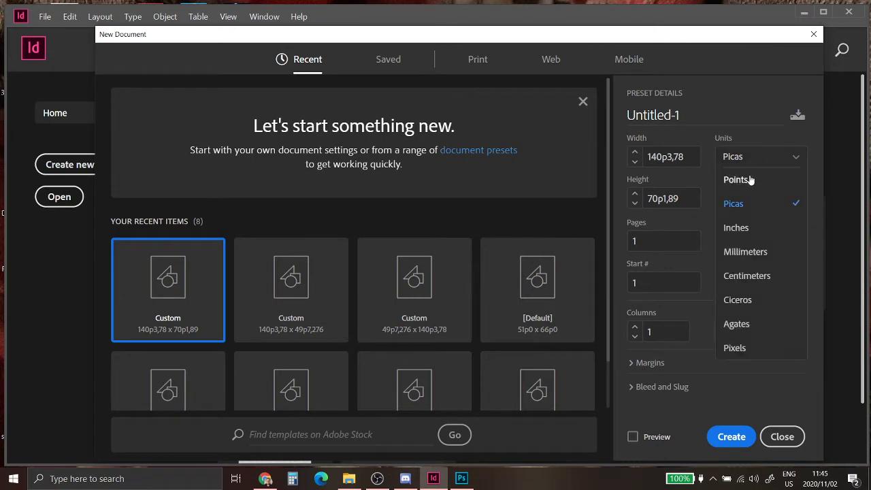
click(754, 246)
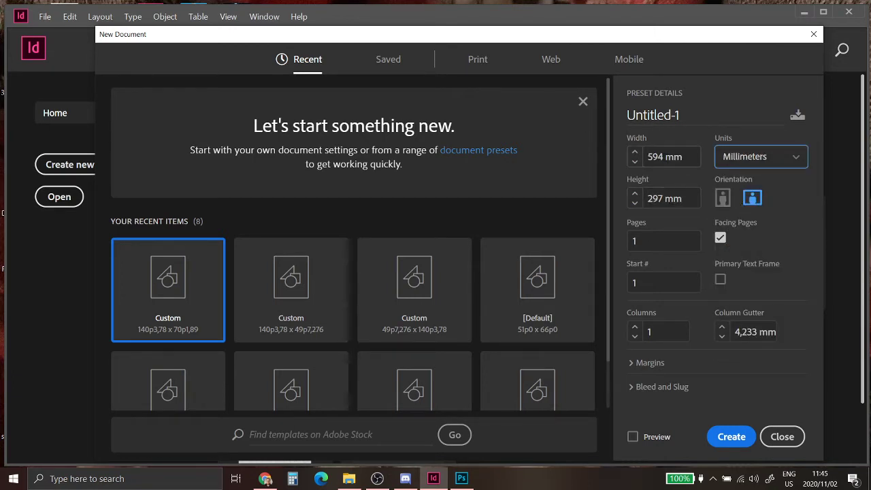
click(631, 159)
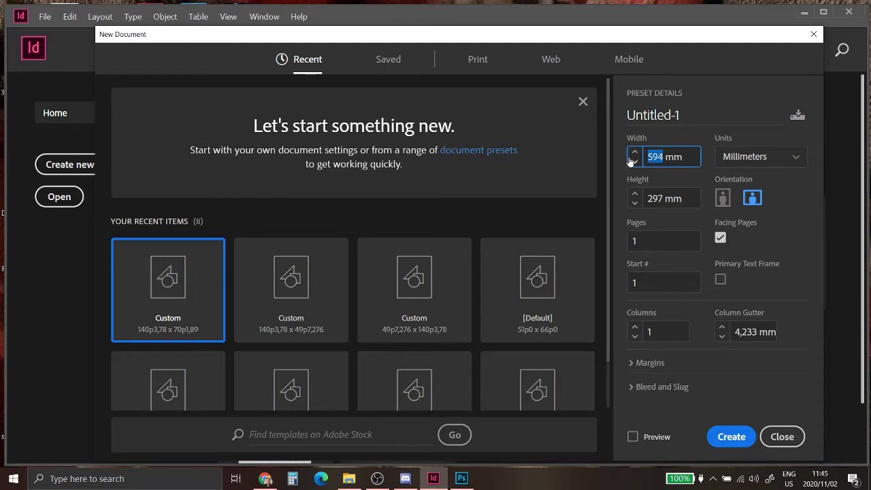
text(420)
click(674, 182)
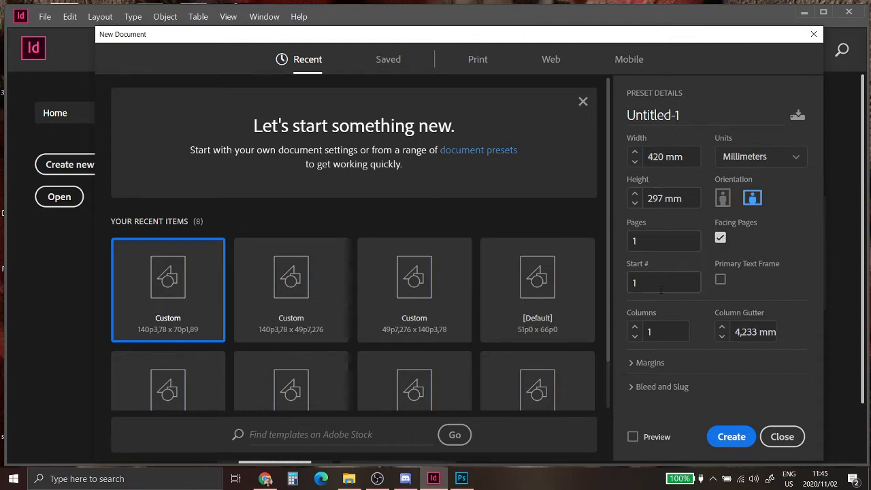
click(662, 241)
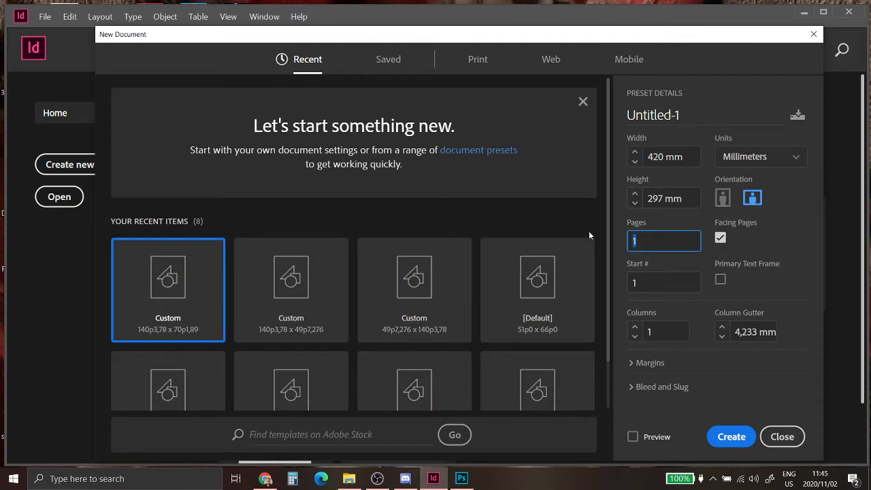
text(25)
click(722, 334)
text(6mm)
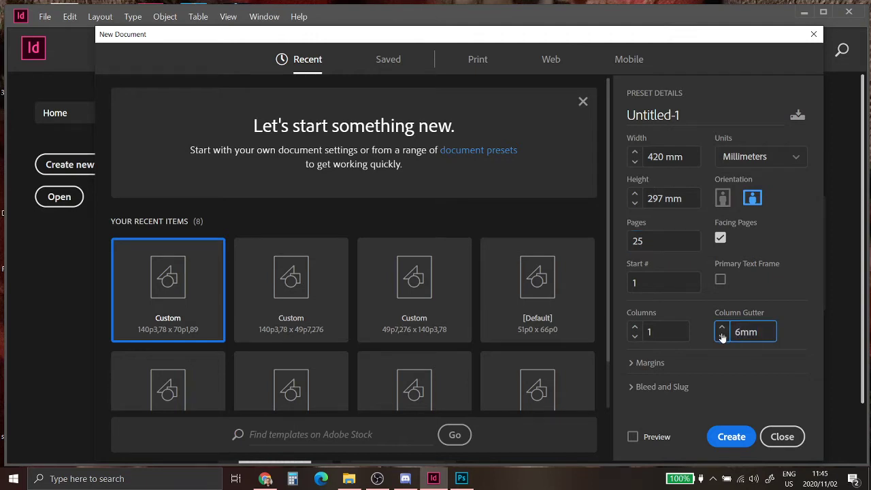
key(Return)
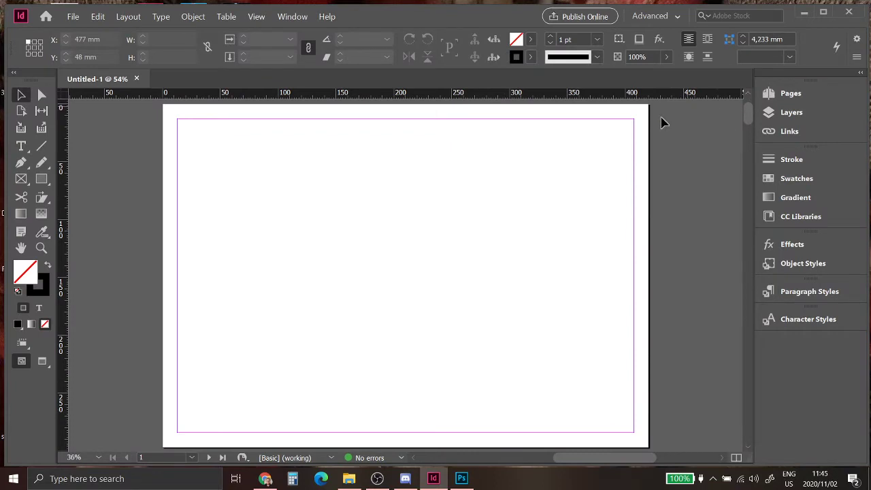
Step: Open the A-Master spread for editing from the Pages panel, then collapse the panel
mouse_move(750, 118)
mouse_down()
mouse_move(750, 130)
mouse_move(752, 120)
mouse_up()
click(786, 93)
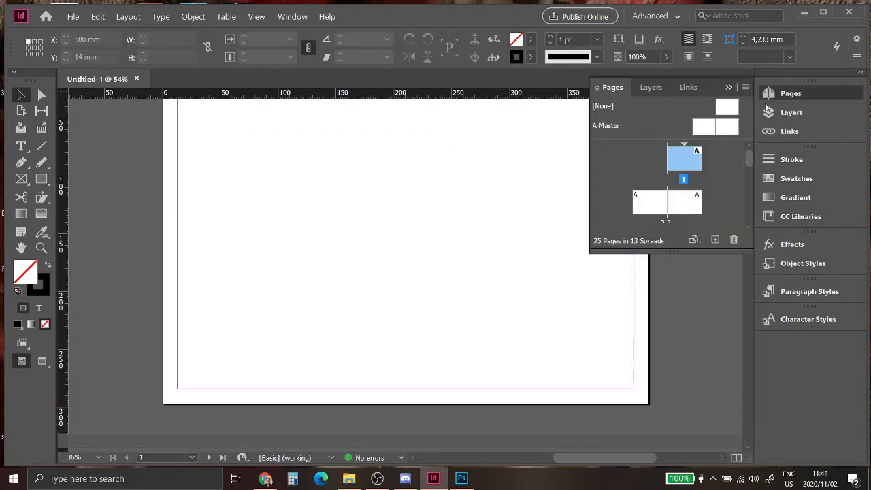
mouse_move(750, 160)
mouse_down()
mouse_move(750, 224)
mouse_move(750, 145)
mouse_up()
click(705, 131)
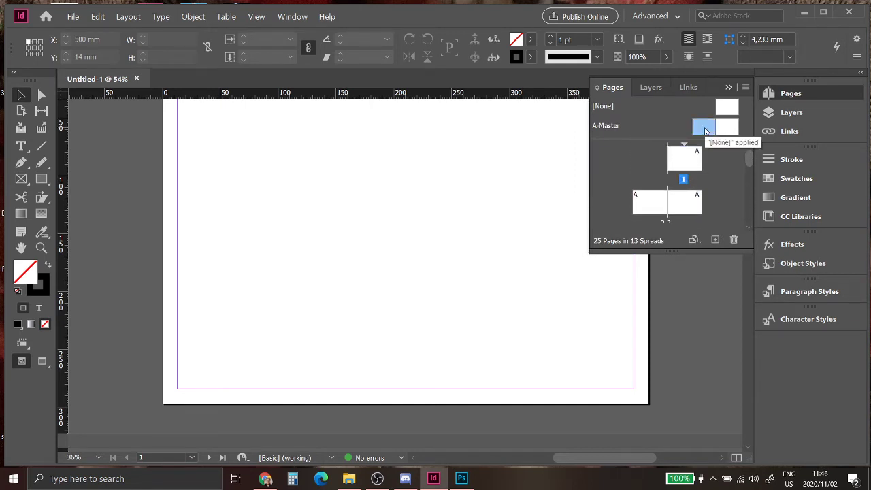
double_click(705, 131)
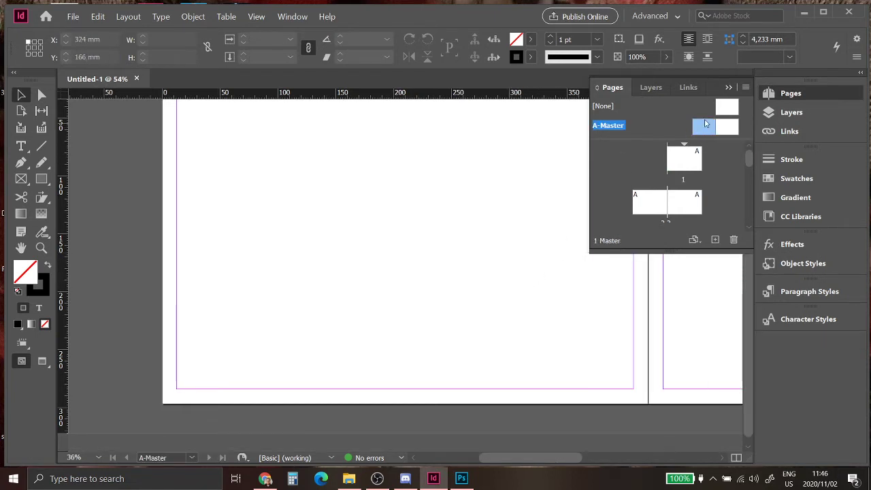
click(728, 88)
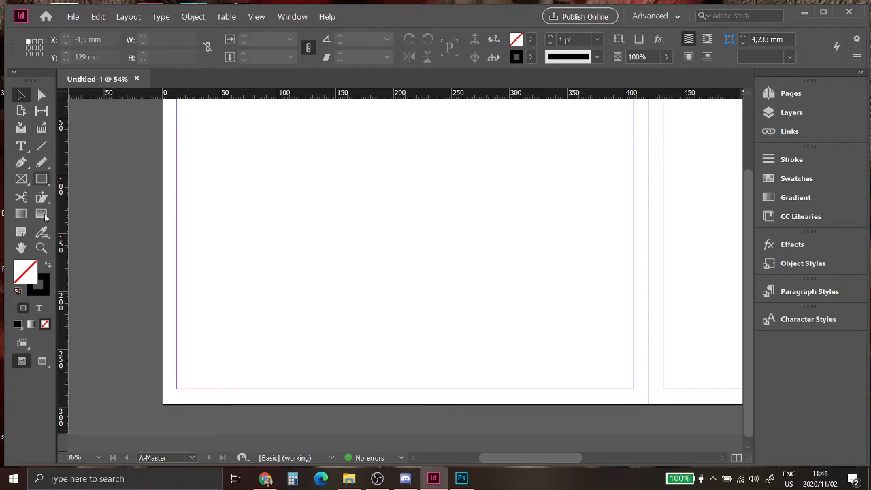
Step: Draw a small 10 pt text frame at the bottom-left holding a page number marker
click(21, 146)
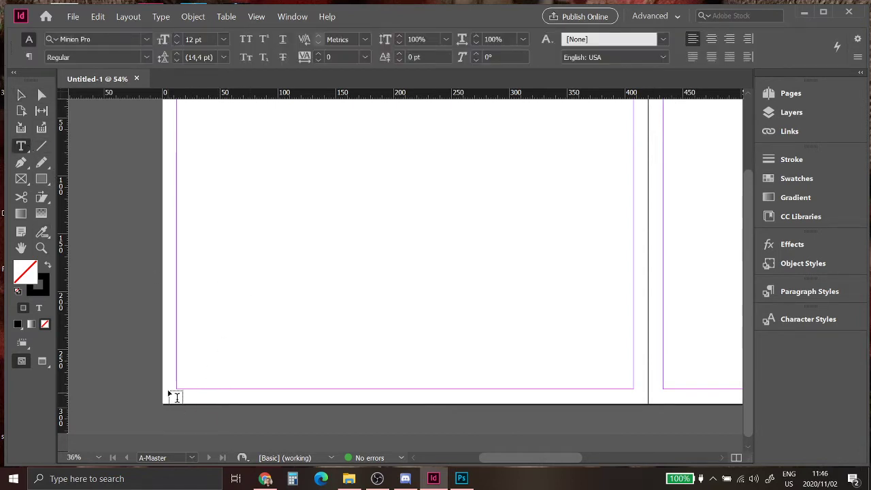
drag(164, 389, 182, 402)
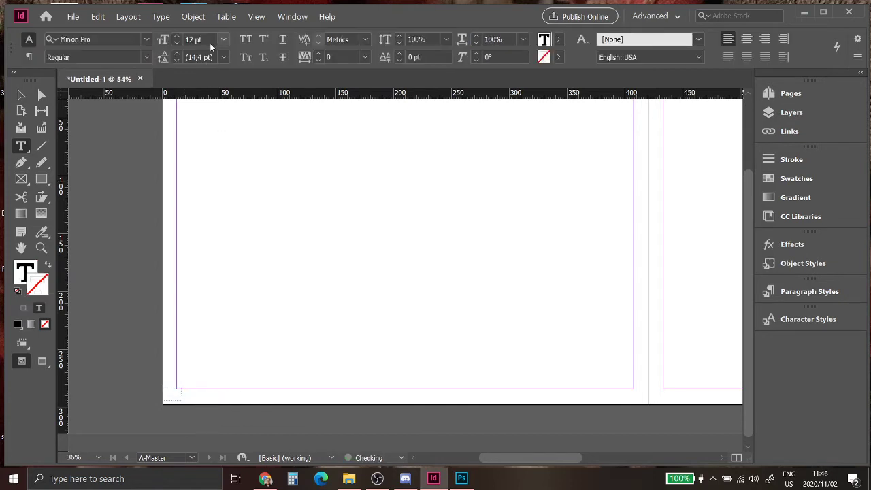
click(177, 43)
click(177, 43)
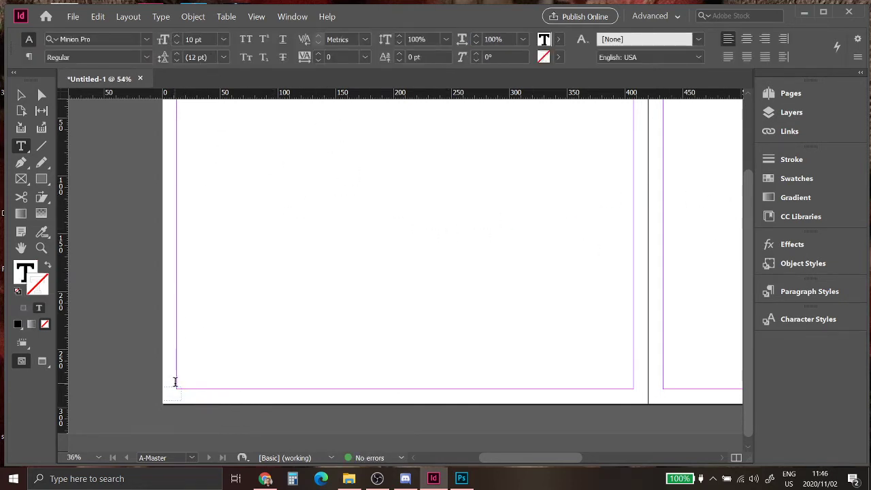
right_click(174, 397)
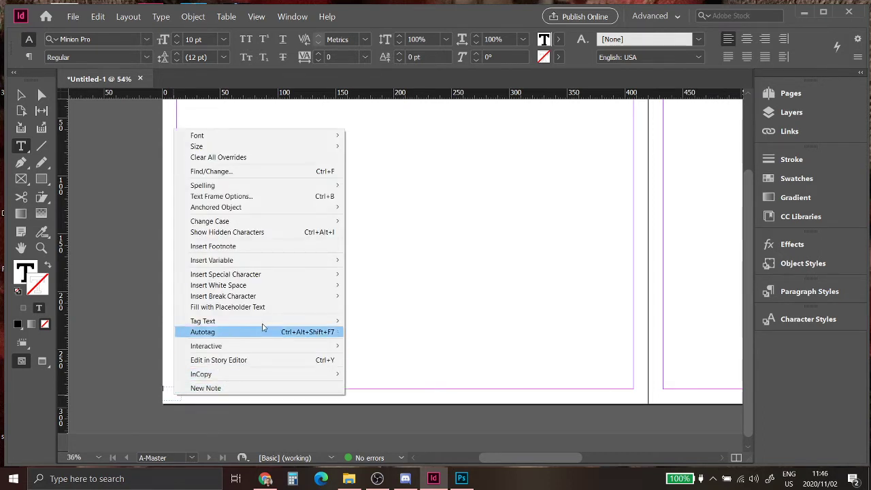
mouse_move(306, 275)
mouse_move(374, 286)
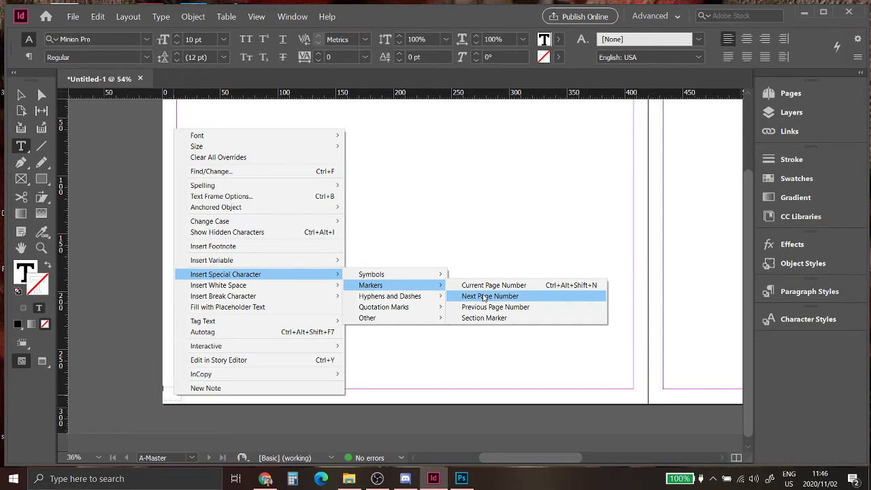
click(485, 298)
key(Escape)
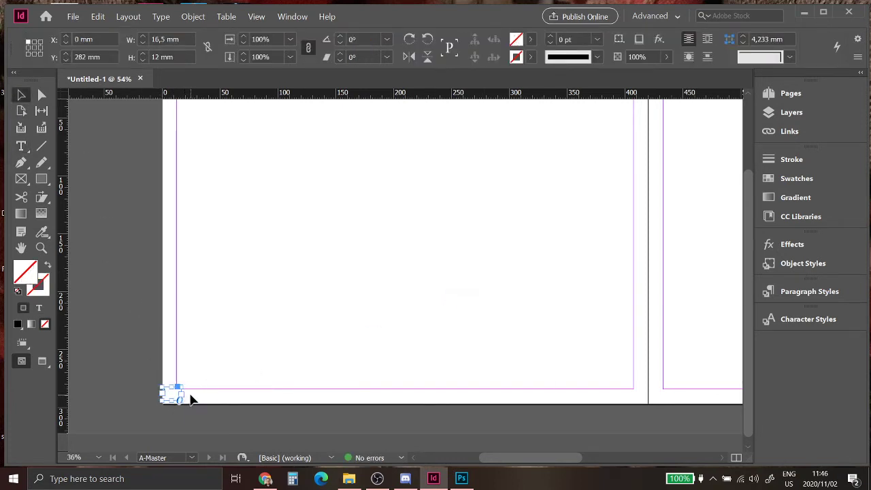
Step: Zoom in and move the number frame onto the bottom-left margin corner
click(76, 400)
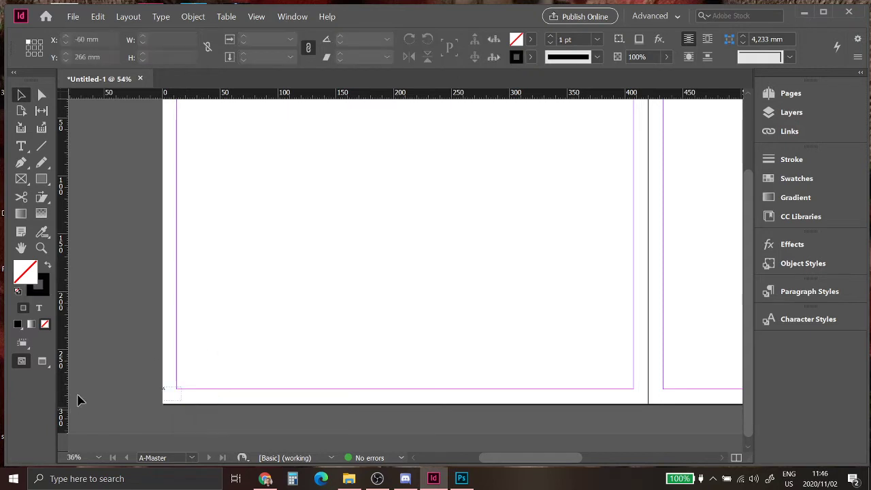
click(40, 249)
drag(134, 350, 288, 424)
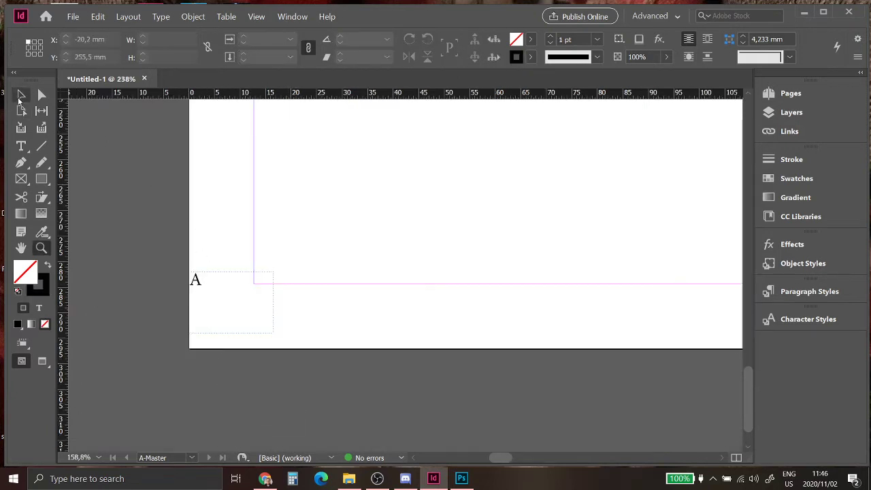
key(v)
drag(210, 322, 281, 338)
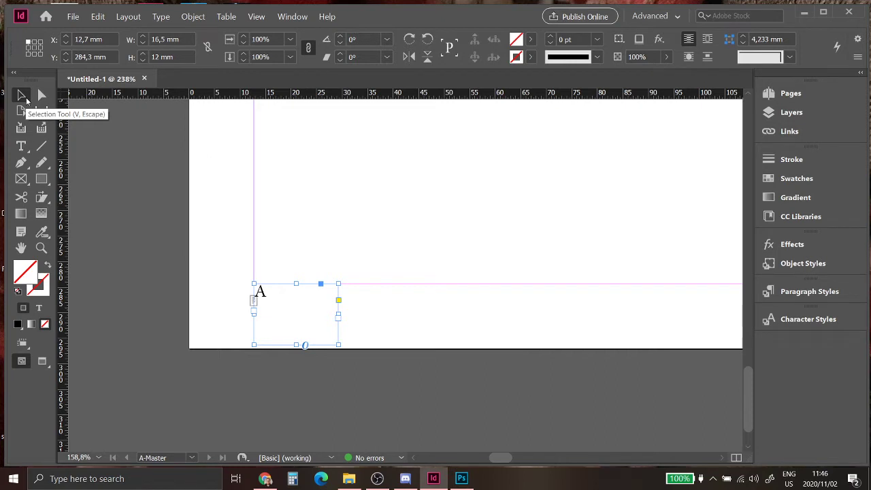
Step: Draw a trial rectangle above the number frame, adjust it, then delete it
click(41, 95)
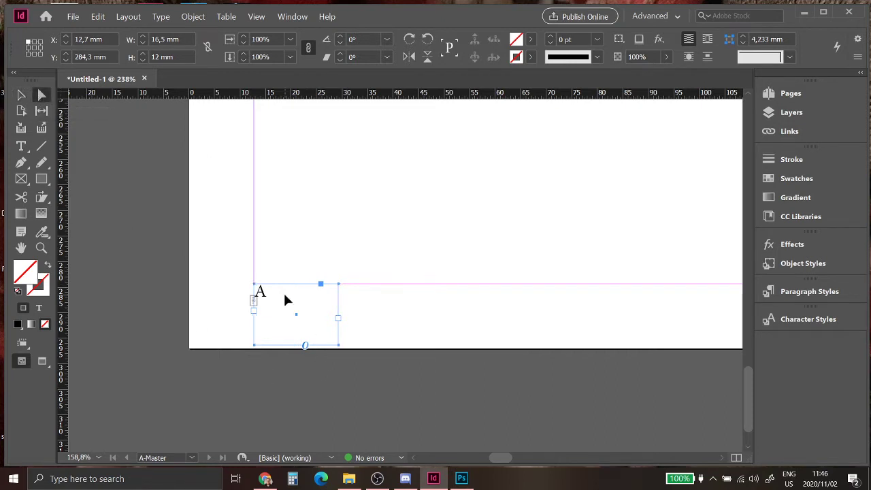
click(42, 178)
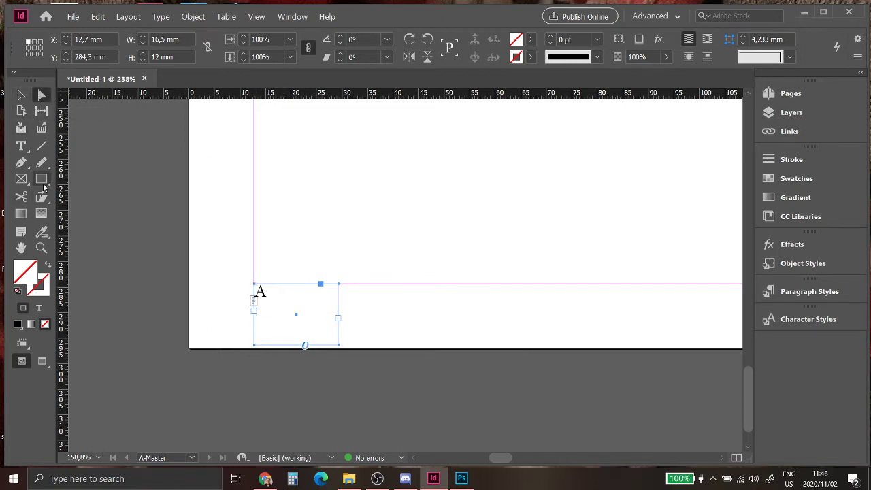
drag(299, 139, 500, 262)
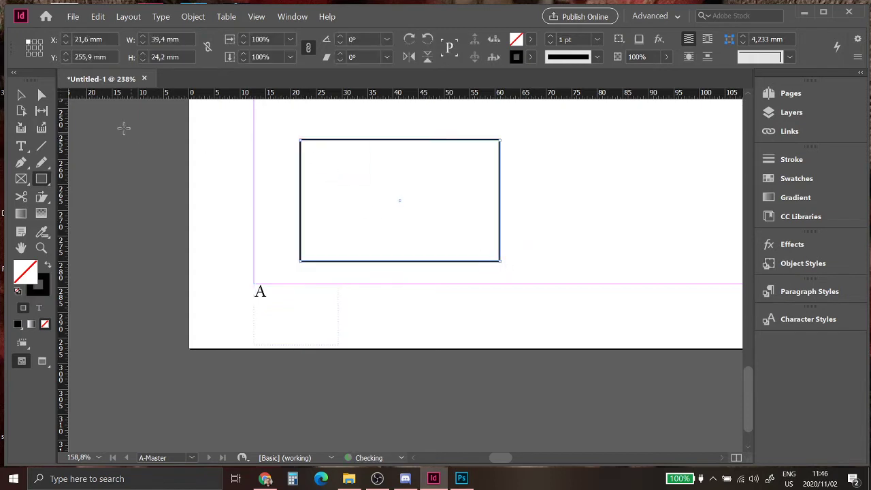
key(v)
mouse_move(374, 143)
mouse_down()
mouse_move(408, 140)
mouse_move(372, 134)
mouse_up()
key(a)
click(410, 203)
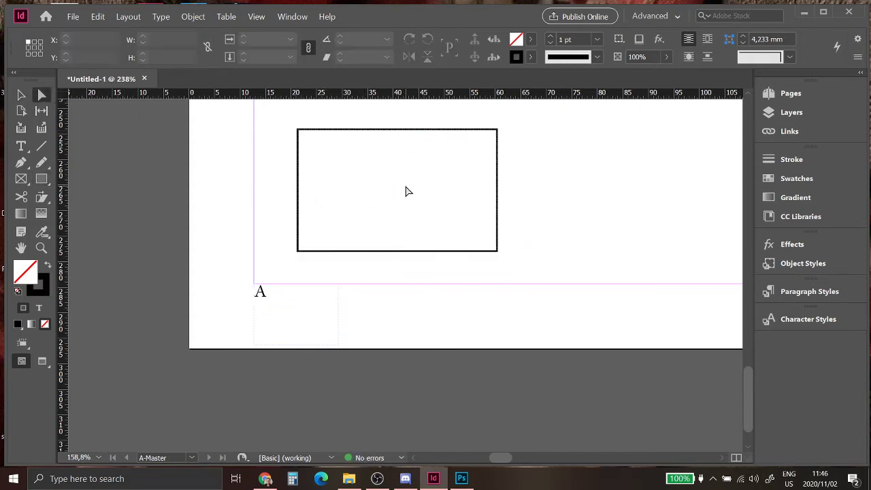
click(407, 132)
drag(394, 141, 415, 146)
click(14, 94)
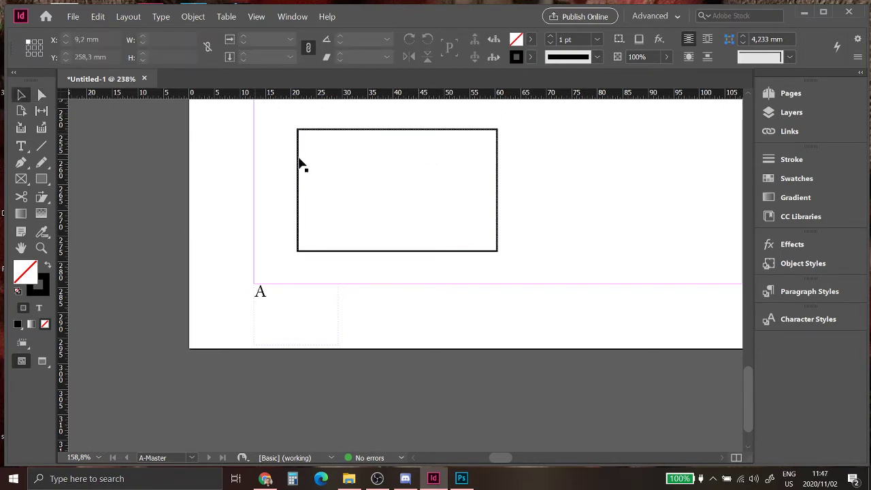
click(334, 134)
key(Delete)
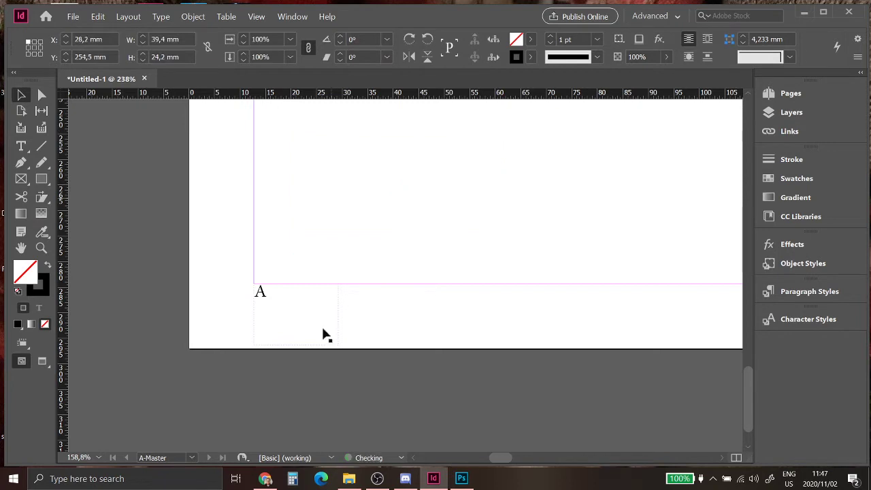
drag(493, 463, 633, 461)
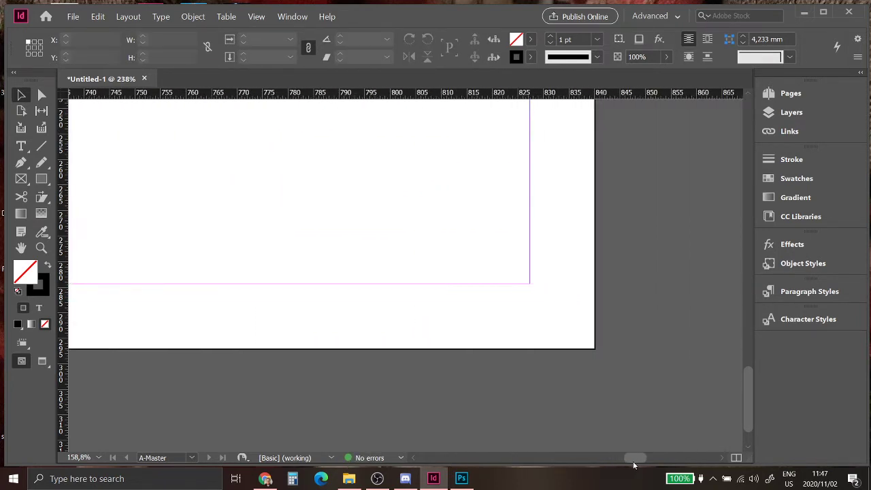
Step: Add a Current Page Number marker frame at the right page's bottom-right corner
click(21, 146)
drag(522, 284, 590, 335)
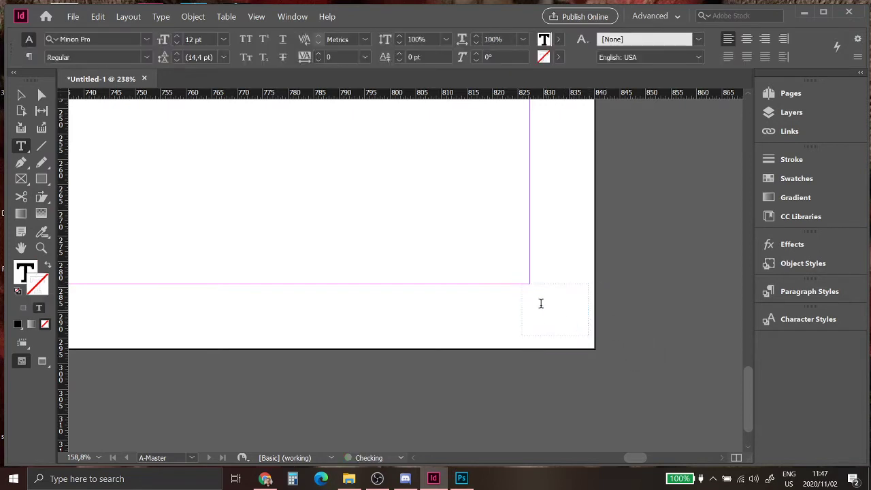
right_click(540, 304)
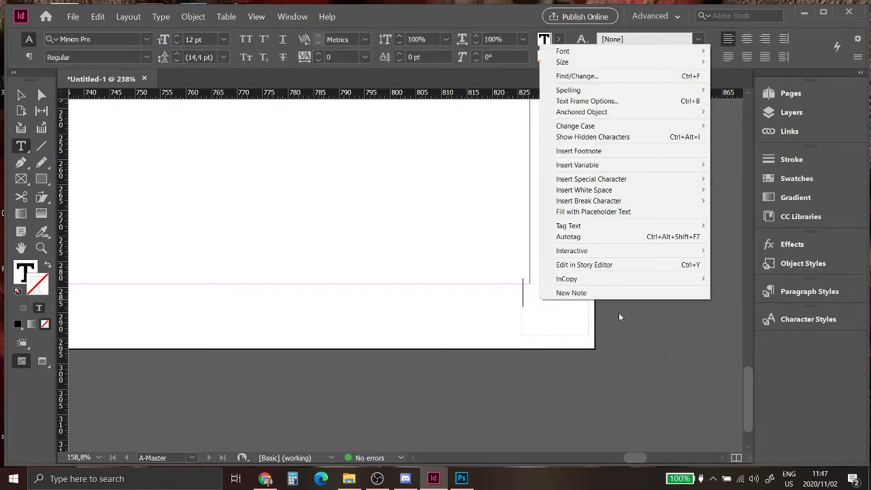
mouse_move(653, 180)
mouse_move(741, 191)
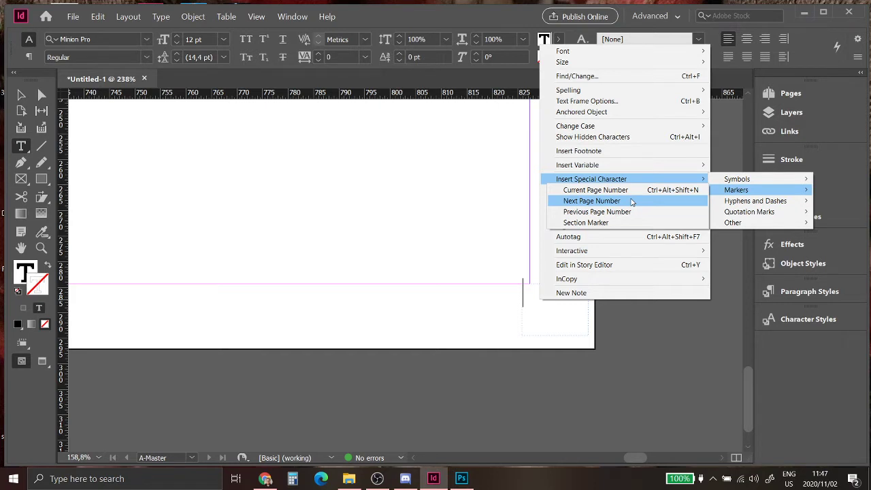
click(630, 195)
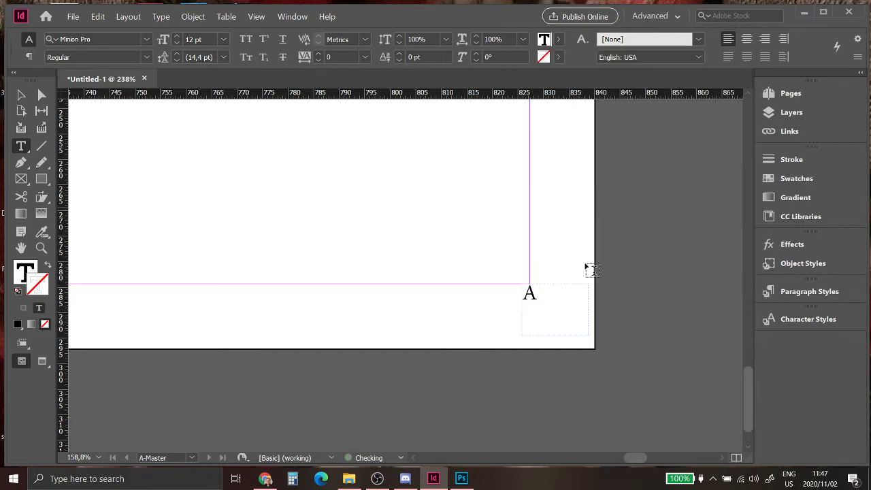
key(Escape)
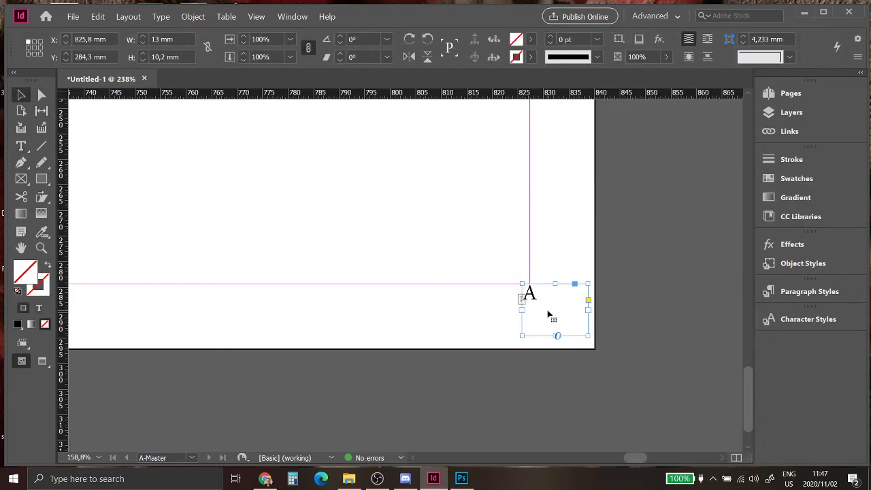
drag(550, 318, 529, 314)
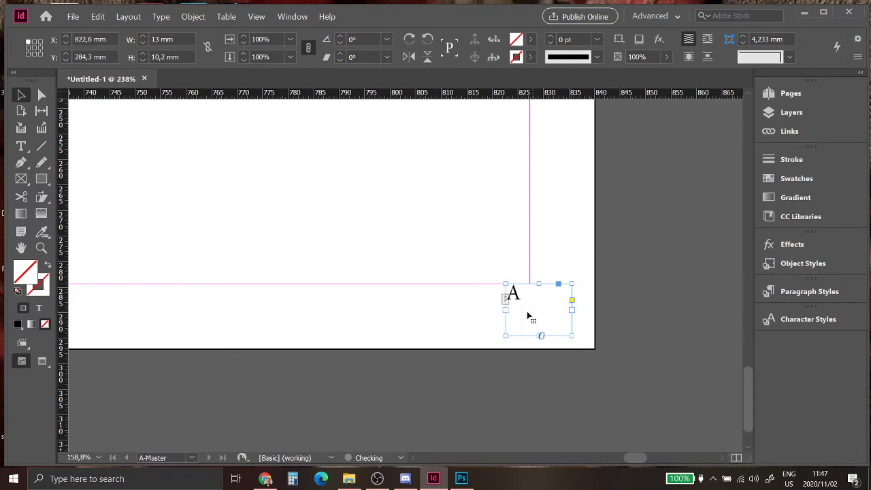
Step: Zoom out so the whole master spread fills the view
click(41, 248)
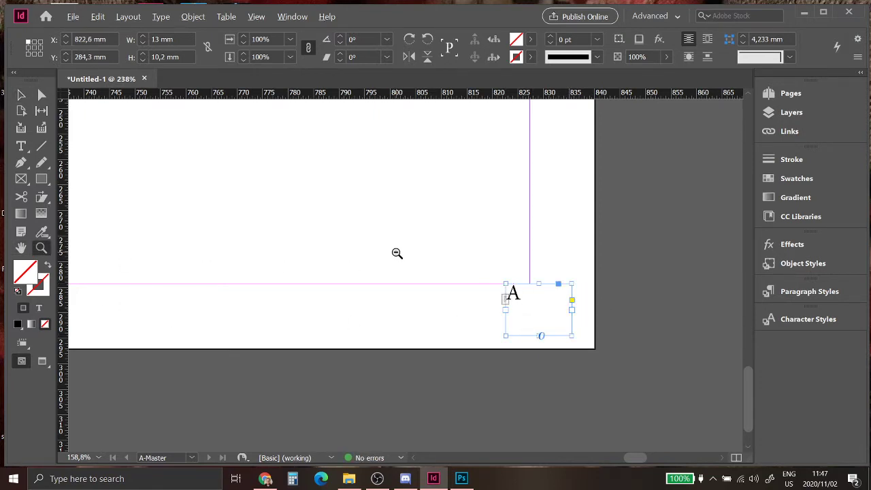
alt+click(394, 245)
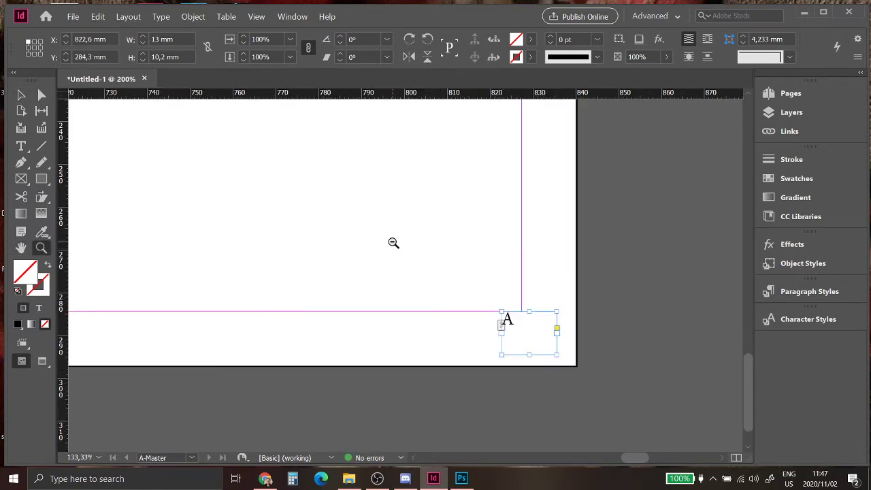
alt+click(393, 243)
alt+click(392, 242)
alt+click(393, 243)
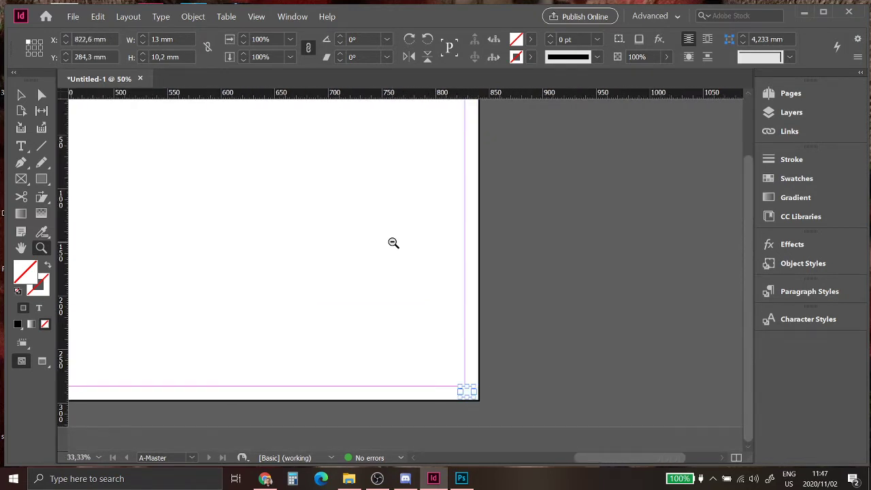
alt+click(393, 242)
alt+click(392, 242)
click(408, 271)
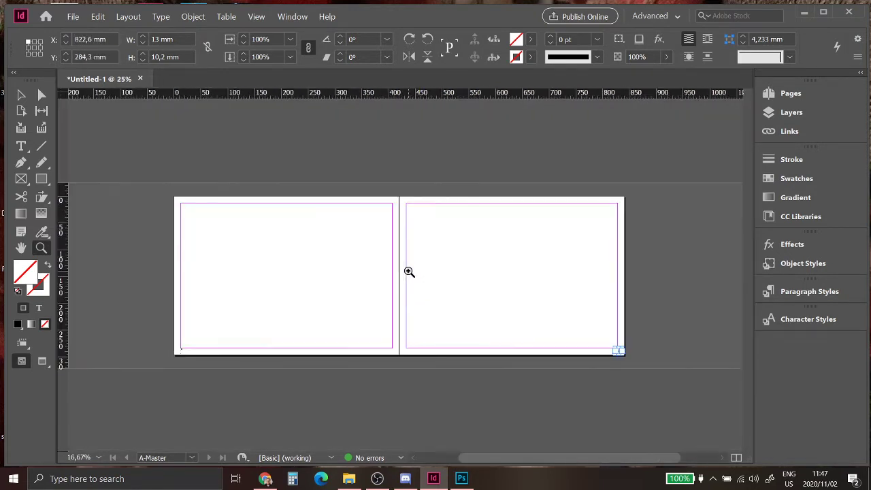
Step: Apply the [None] master to page 1 in the Pages panel
click(790, 93)
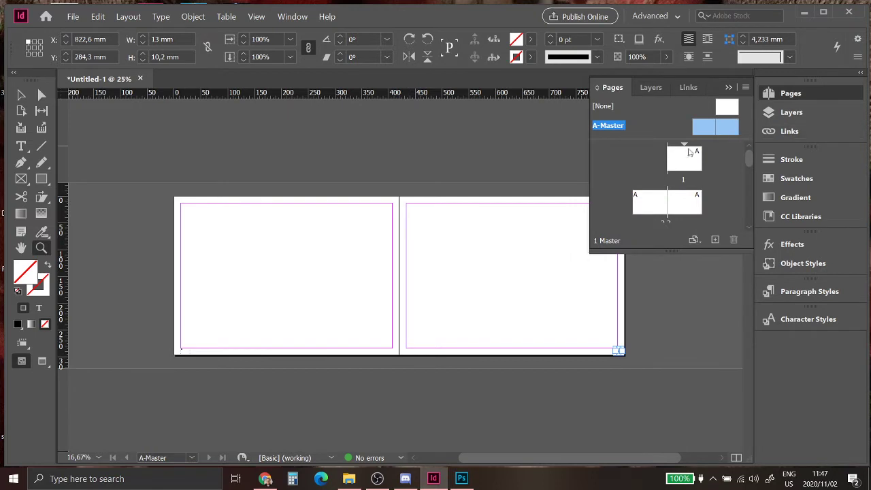
double_click(686, 174)
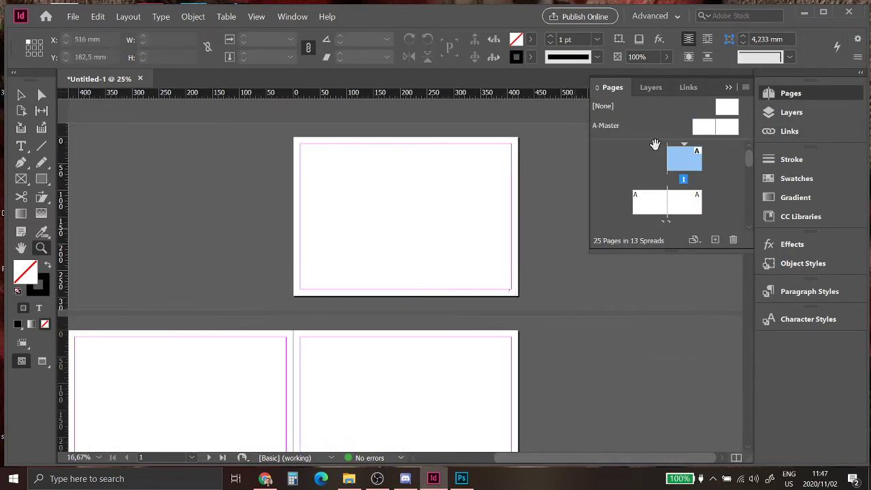
click(728, 108)
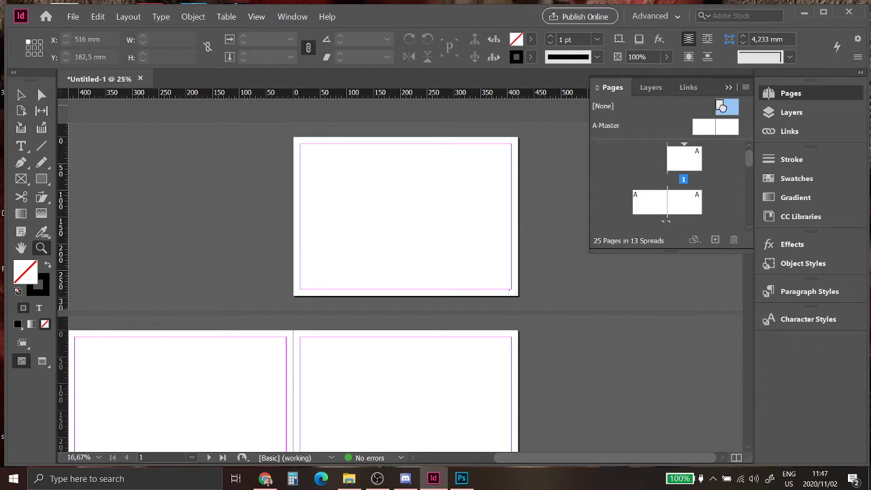
drag(705, 130, 690, 159)
Step: Draw a 330 × 241.5 mm rectangle on A-Master's left page
click(41, 178)
double_click(704, 126)
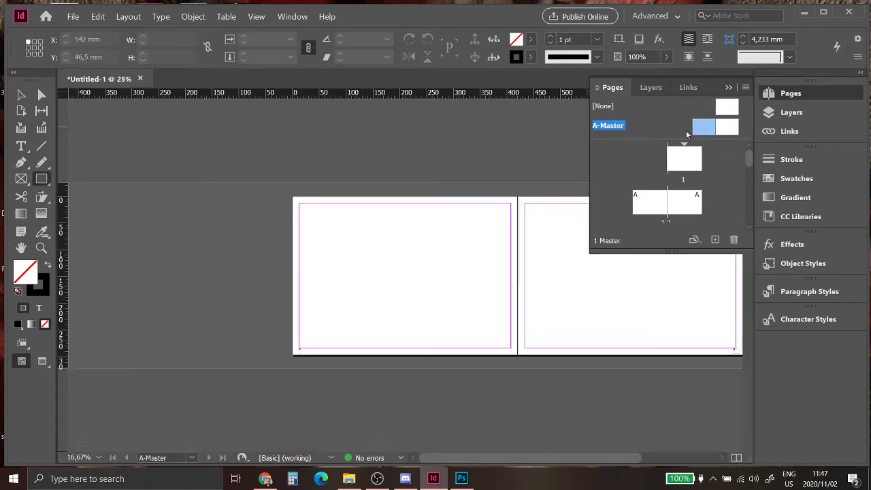
drag(317, 211, 494, 340)
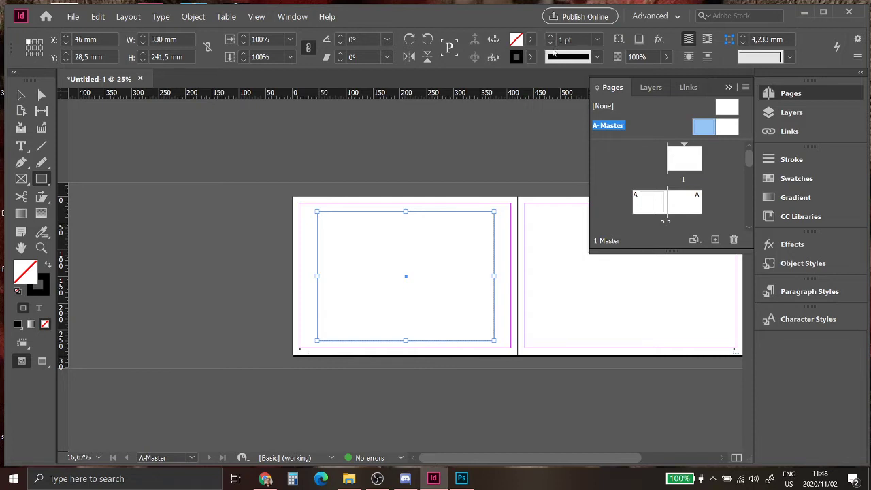
Step: Set the rectangle's stroke to 0 pt and check it on page 2
click(550, 42)
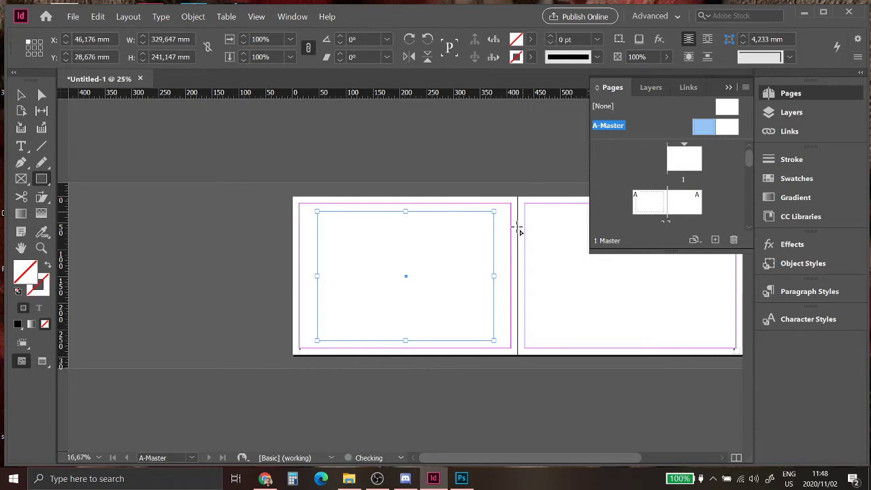
key(v)
click(414, 195)
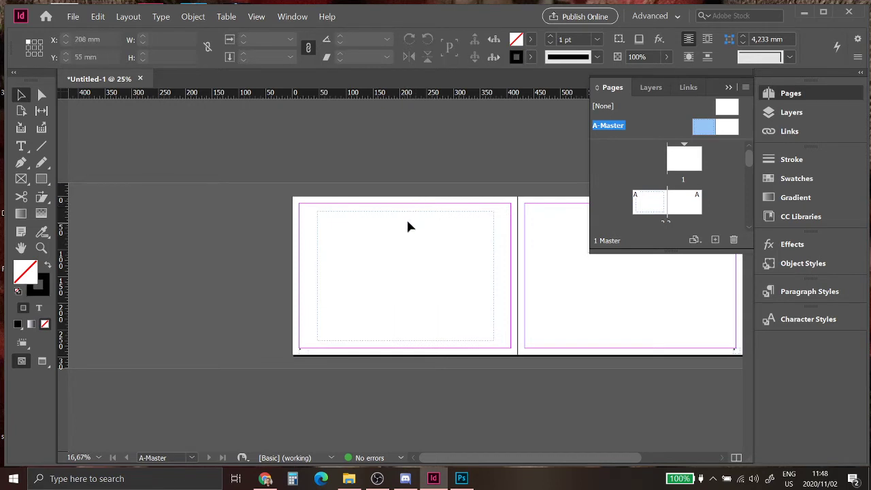
double_click(650, 202)
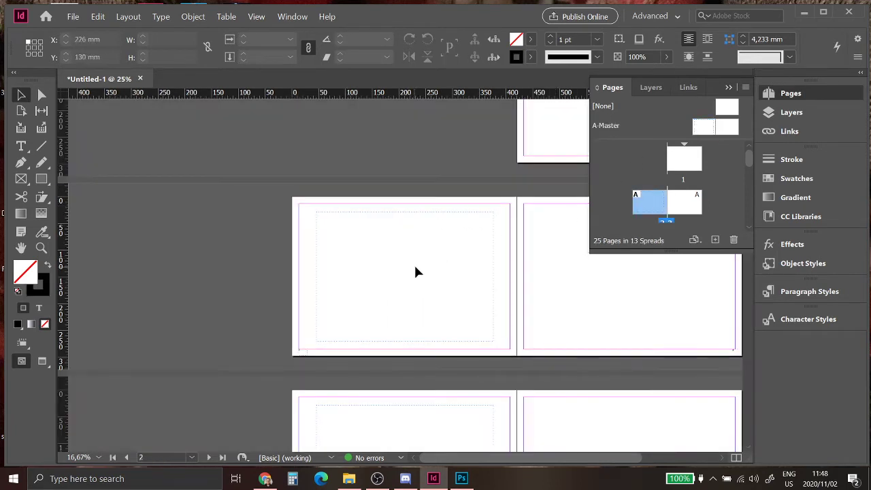
scroll(476, 323, right, 3)
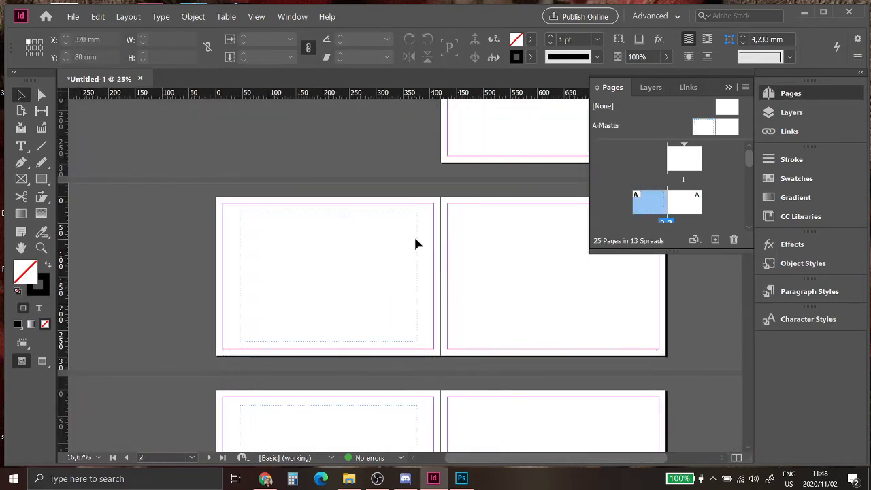
Step: Draw three test placeholder frames on A-Master's right page and check page 3
double_click(726, 128)
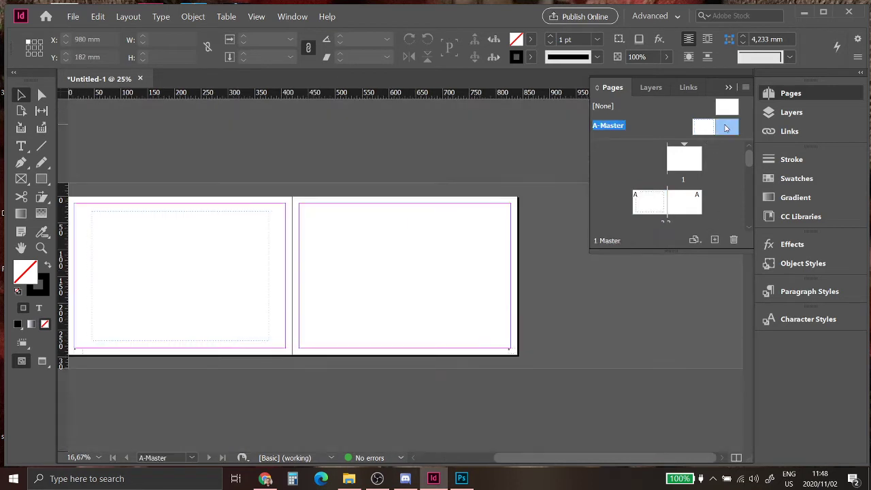
click(550, 42)
mouse_move(320, 219)
mouse_down()
mouse_move(363, 263)
mouse_move(454, 310)
mouse_up()
drag(469, 228, 520, 294)
drag(349, 294, 384, 345)
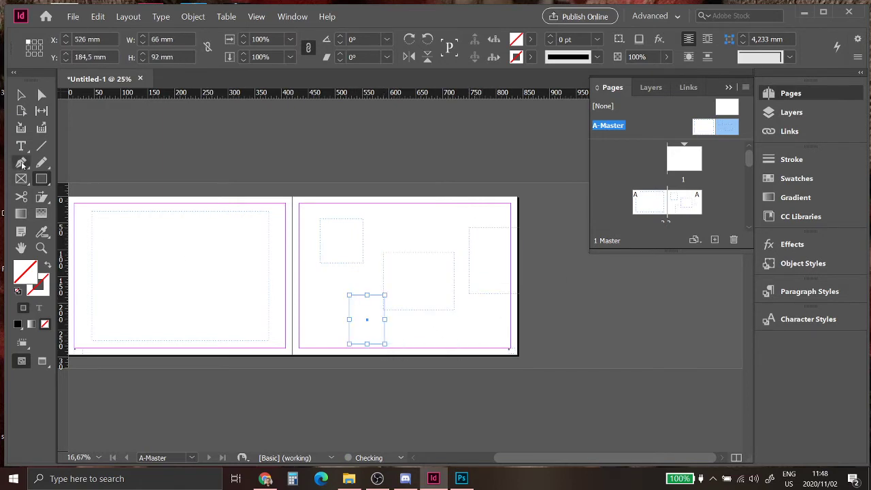
double_click(672, 207)
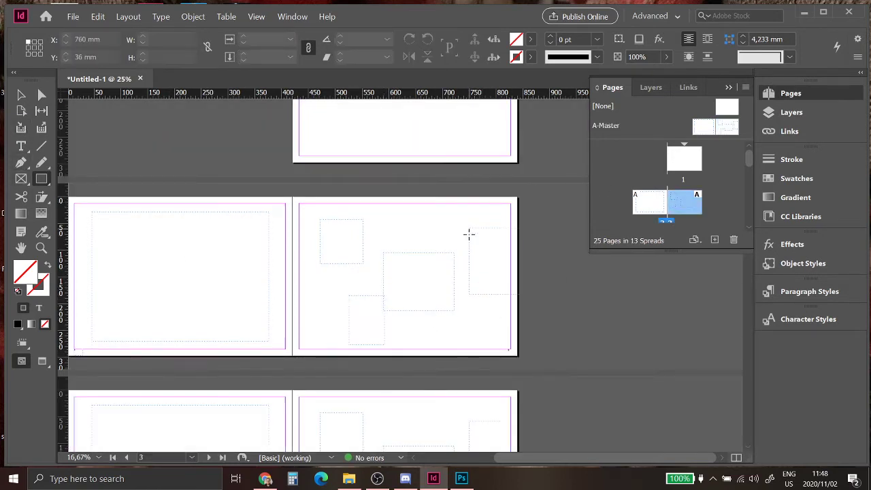
double_click(734, 130)
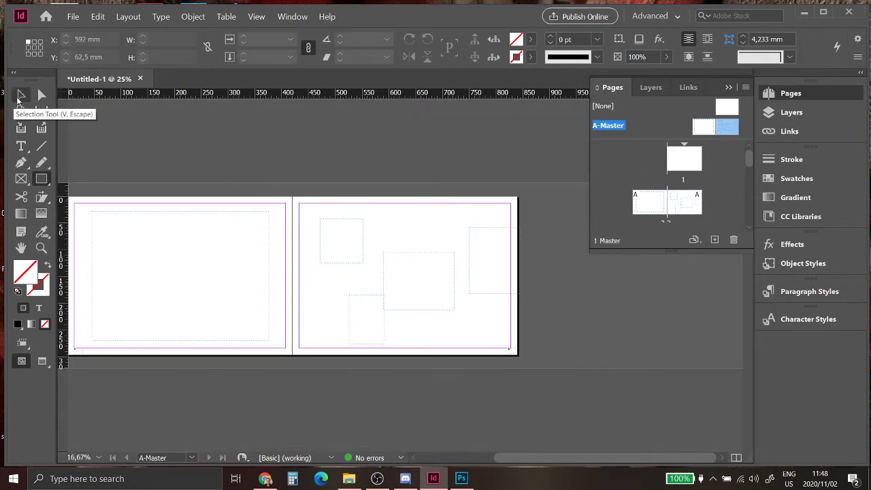
Step: Select and delete each of the five frames on A-Master
click(20, 95)
click(346, 220)
key(Delete)
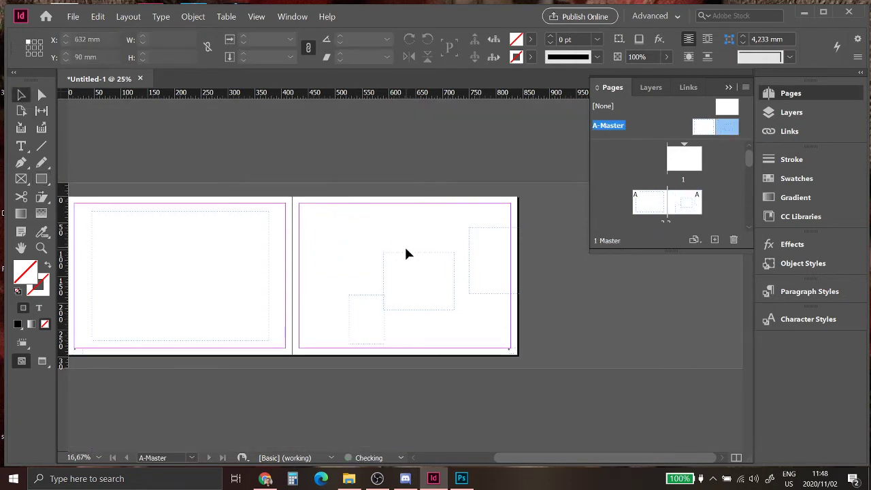
click(398, 273)
key(Delete)
click(372, 301)
key(Delete)
click(478, 227)
key(Delete)
click(258, 218)
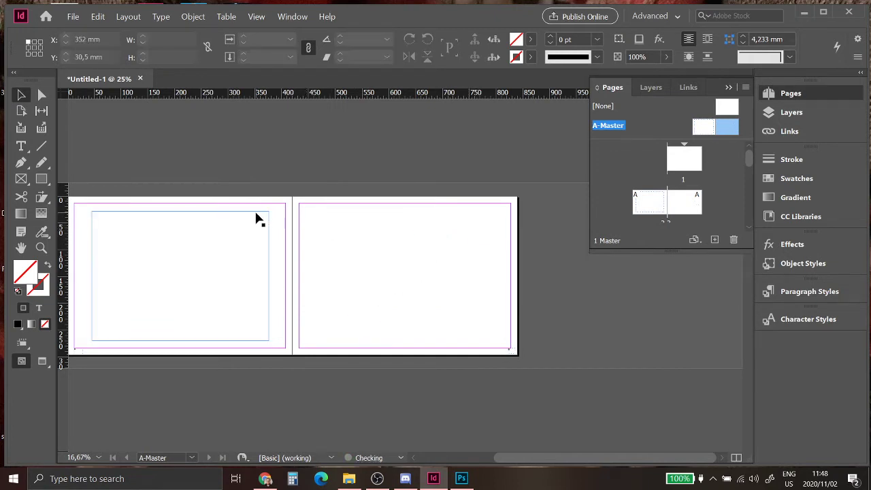
key(Delete)
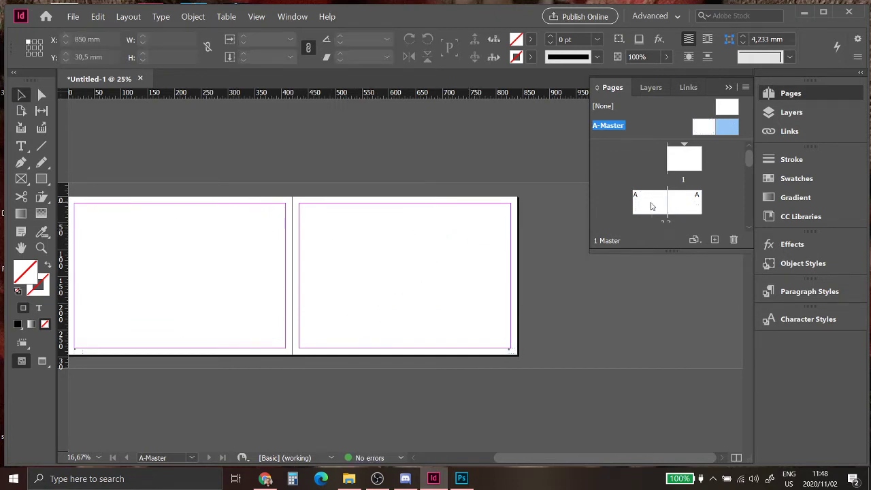
Step: Draw a rectangle frame filling page 2's margins
double_click(651, 206)
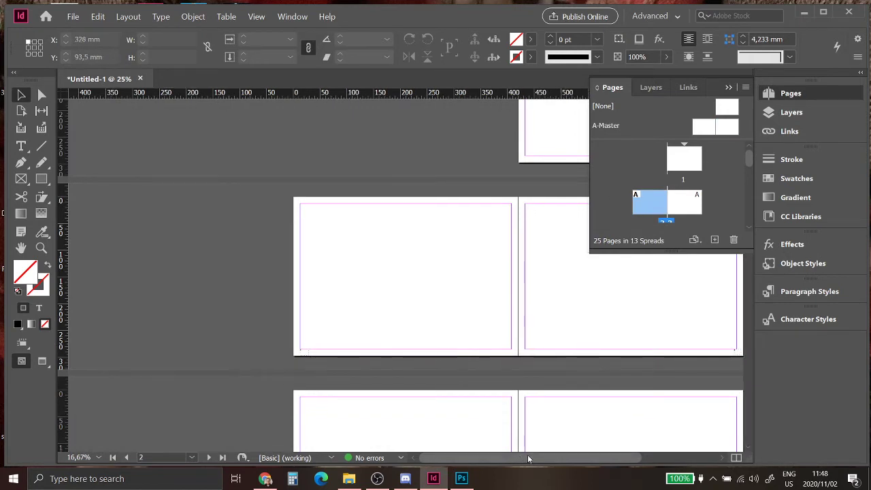
drag(529, 459, 554, 461)
click(44, 179)
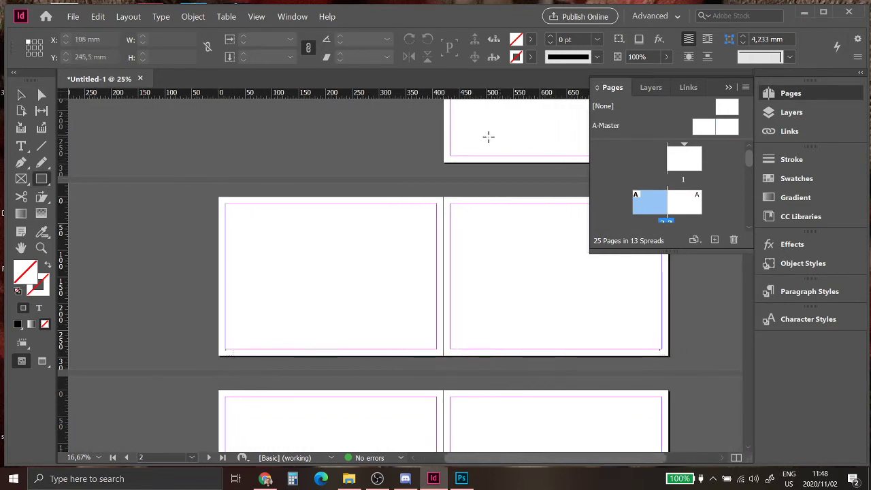
mouse_move(228, 209)
mouse_down()
mouse_move(364, 290)
mouse_move(432, 345)
mouse_up()
Step: Draw a tall narrow frame and two stacked frames on page 3
mouse_move(456, 208)
mouse_down()
mouse_move(511, 340)
mouse_move(526, 344)
mouse_up()
drag(571, 458, 601, 458)
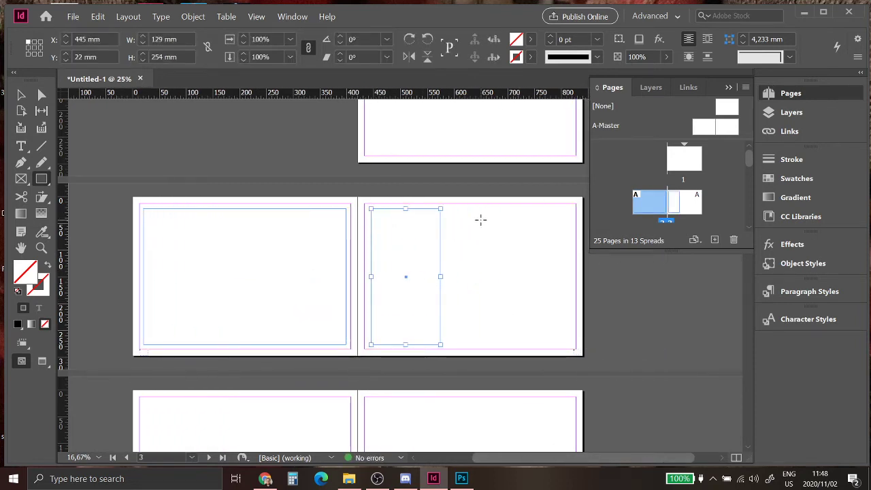
mouse_move(467, 210)
mouse_down()
mouse_move(565, 275)
mouse_move(566, 265)
mouse_up()
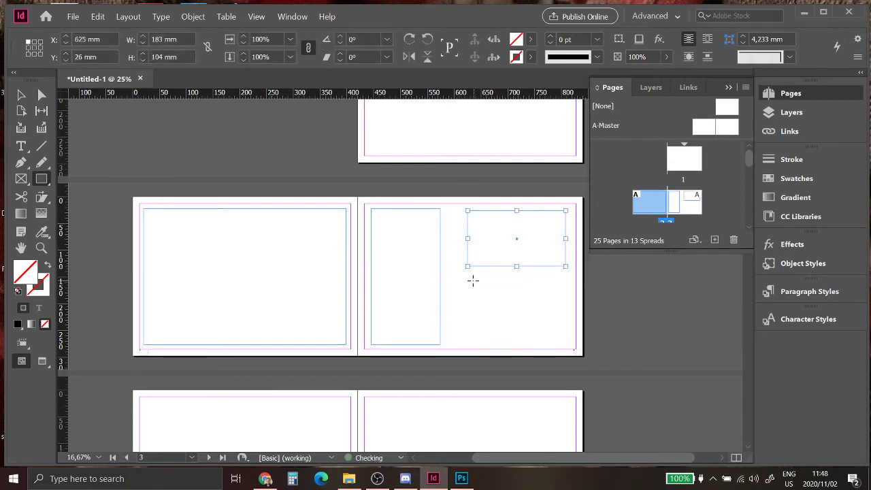
drag(467, 277, 566, 343)
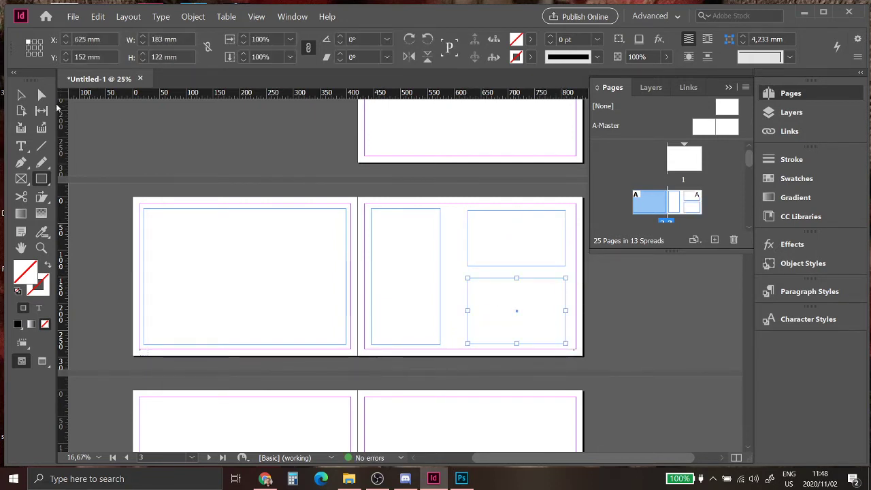
Step: Drag the View 01_with Linework image from File Explorer onto page 2
click(349, 480)
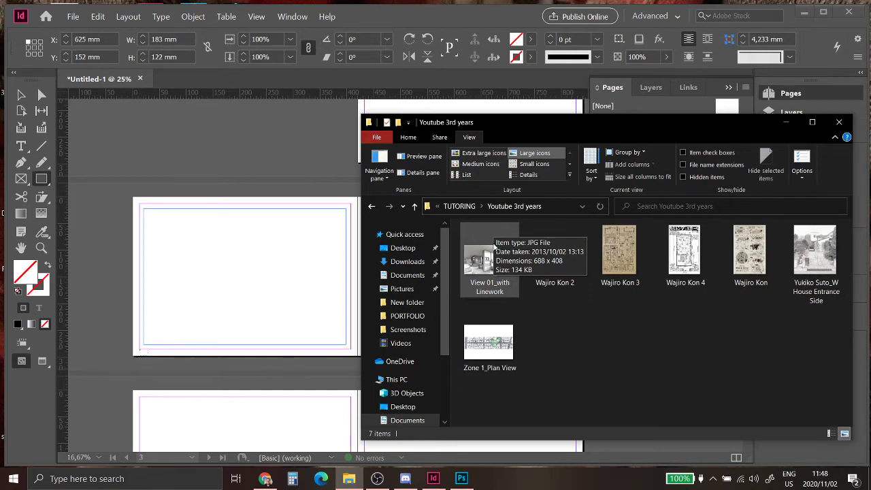
drag(520, 126, 535, 19)
click(504, 142)
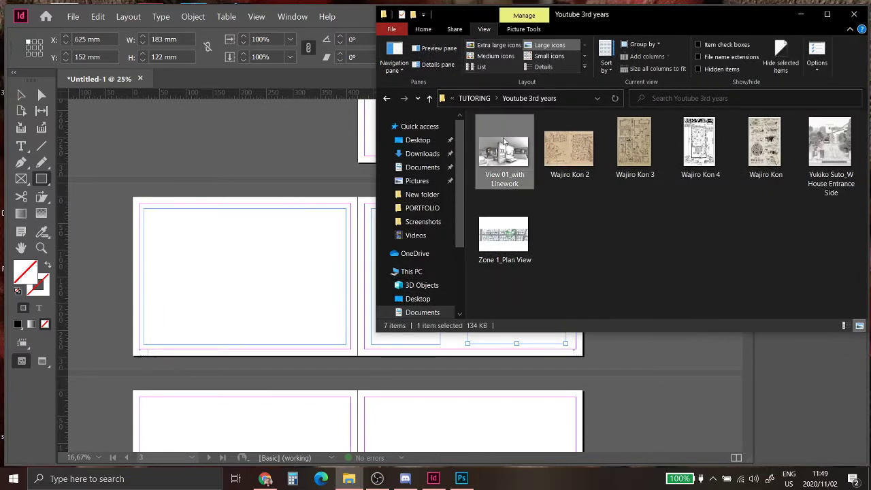
drag(505, 158, 232, 267)
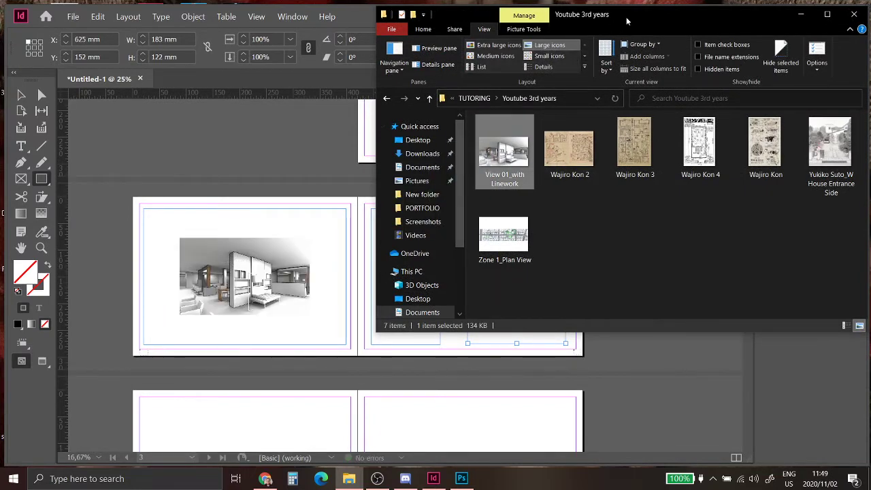
Step: Fill page 3's frames with the tan sketch, black-and-white map and house entrance photo
drag(627, 22, 148, 63)
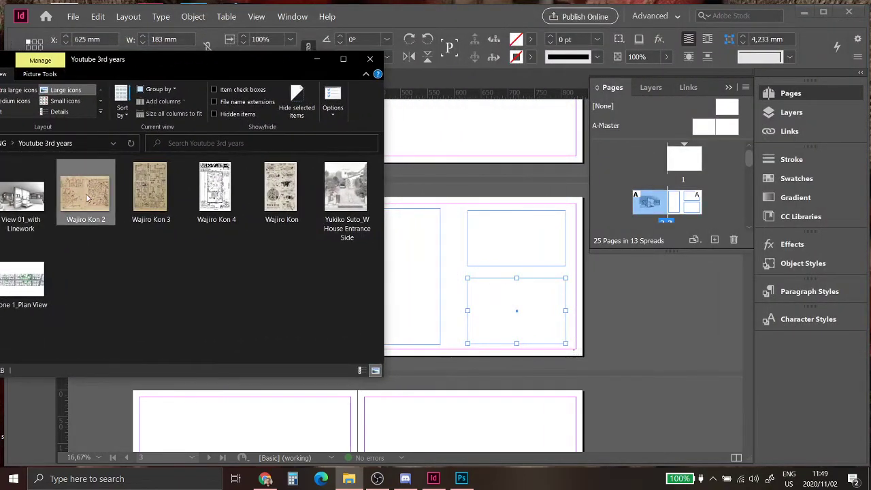
drag(91, 190, 524, 246)
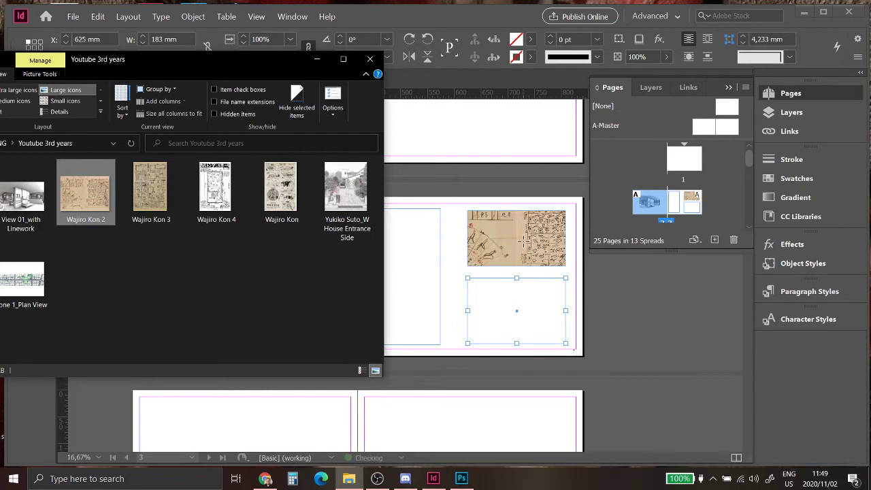
drag(215, 194, 405, 274)
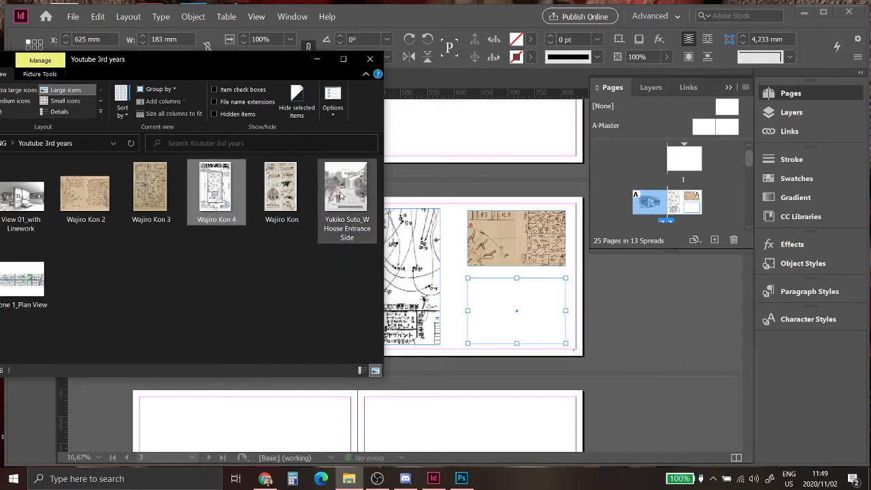
drag(343, 196, 342, 196)
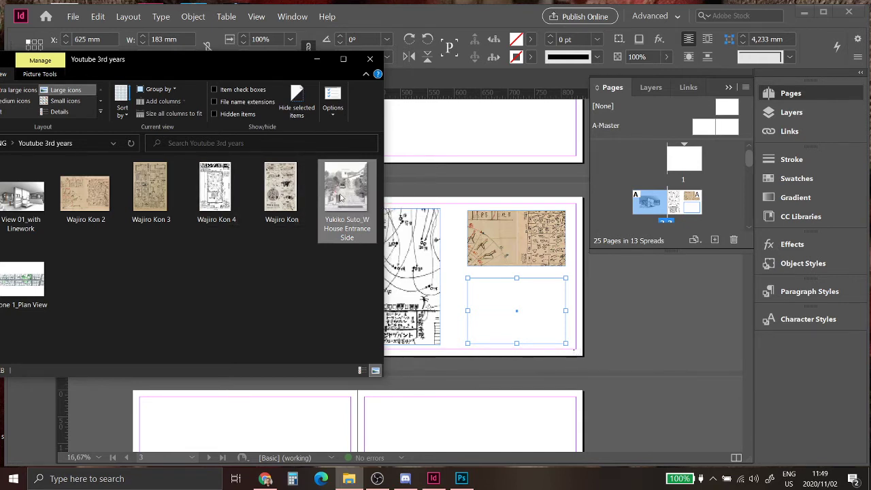
drag(346, 188, 450, 288)
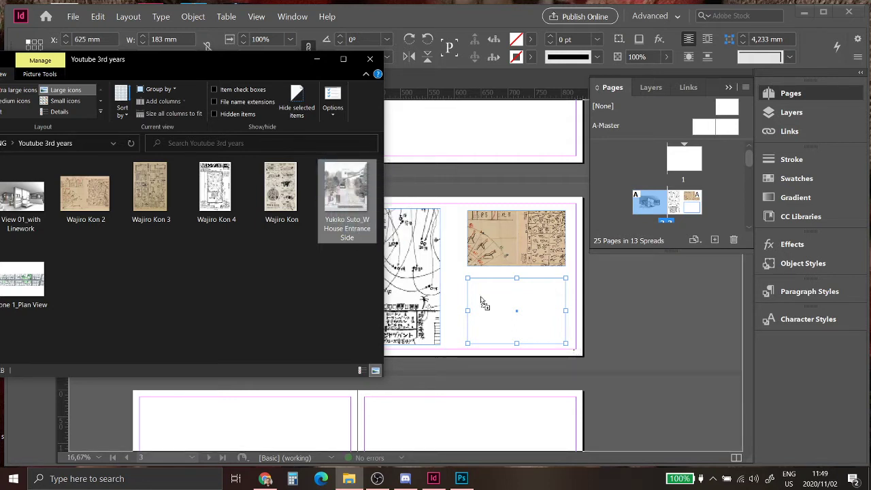
drag(497, 304, 497, 304)
click(317, 60)
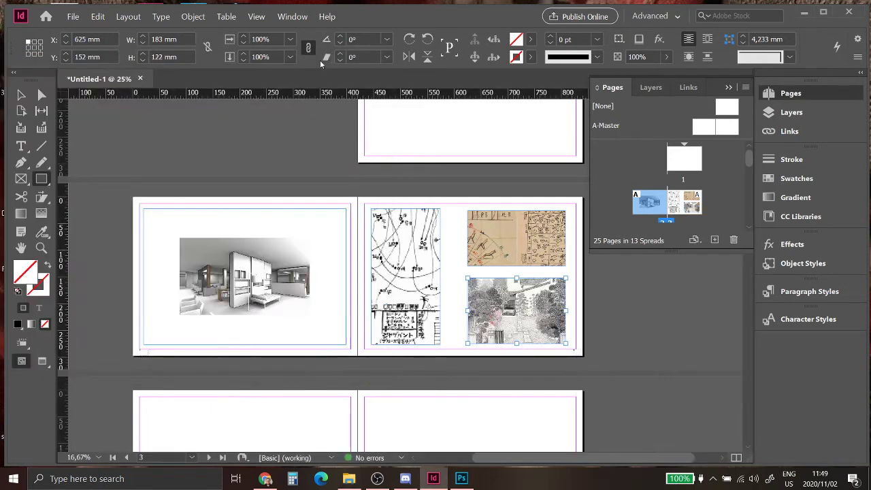
Step: Enlarge the interior render frame to fill the left page and fit it proportionally
click(279, 270)
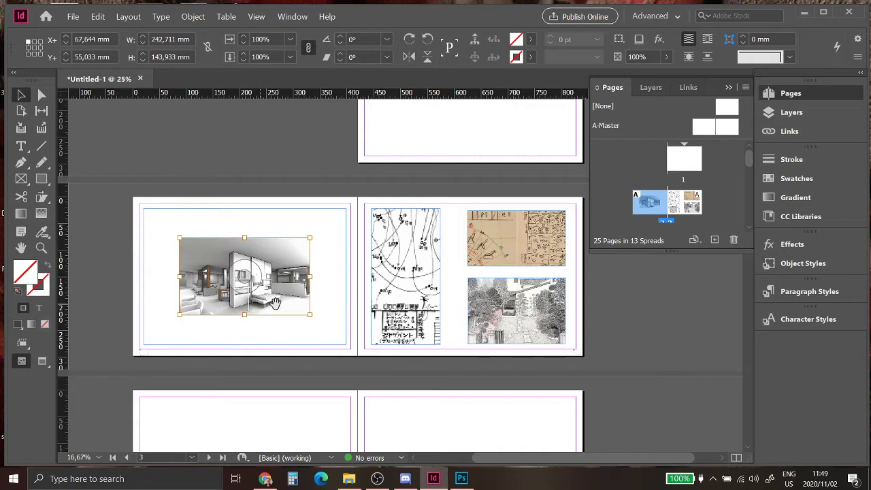
drag(310, 237, 333, 217)
right_click(298, 245)
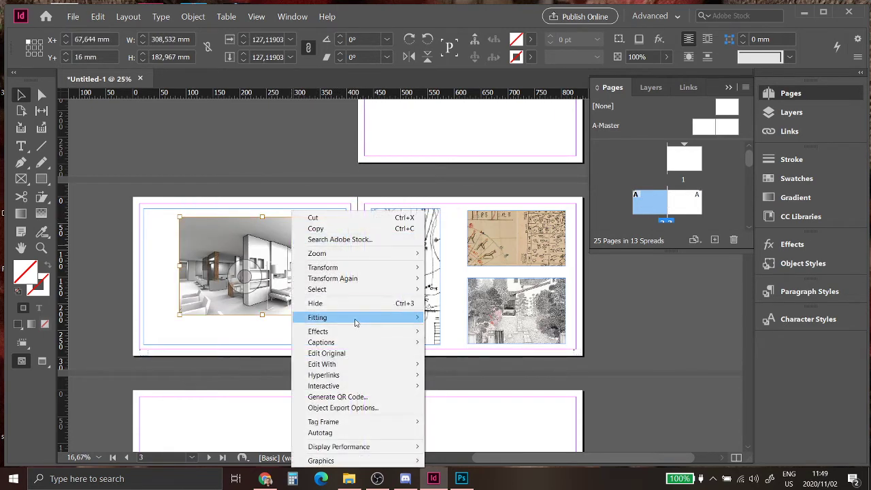
mouse_move(374, 318)
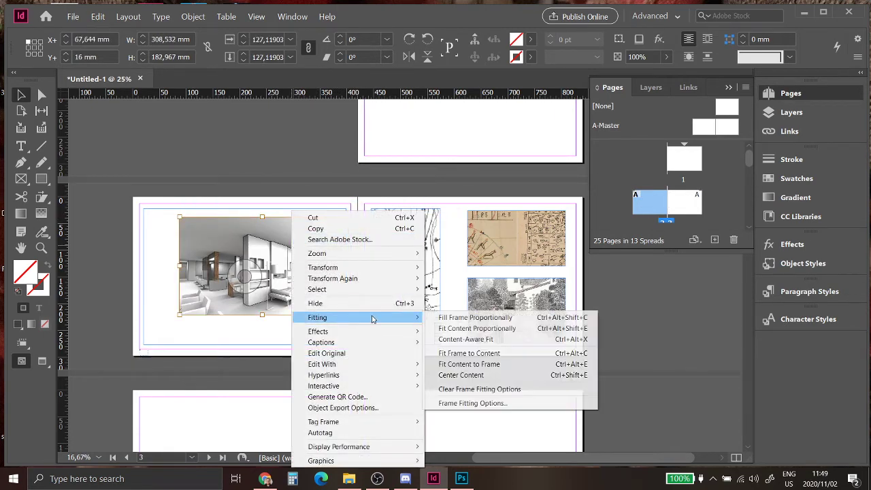
click(505, 331)
click(266, 188)
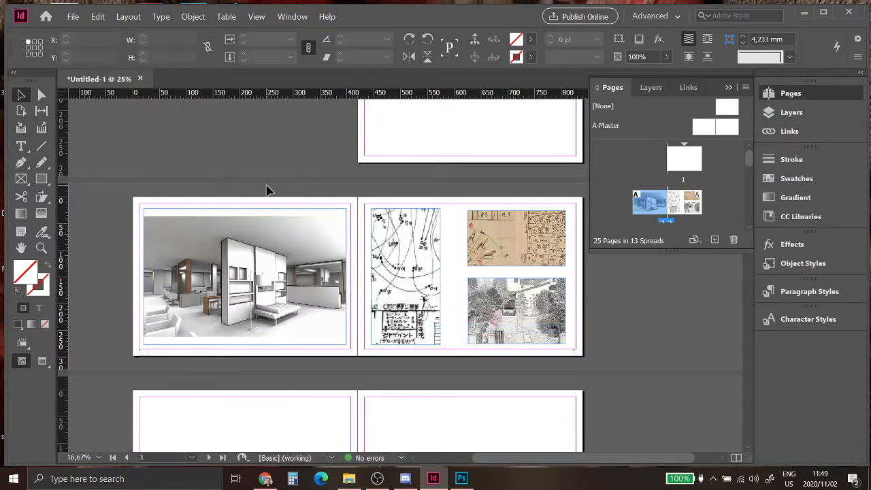
Step: Fit the map image proportionally inside its narrow frame
click(395, 249)
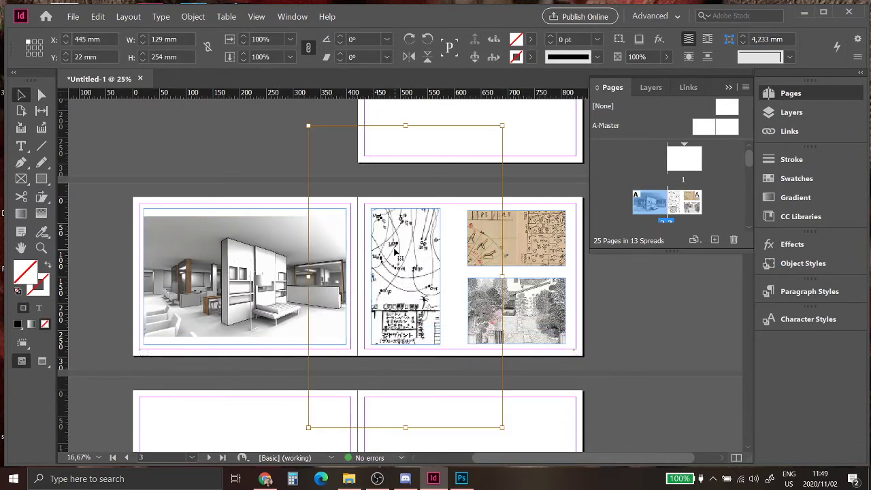
click(235, 201)
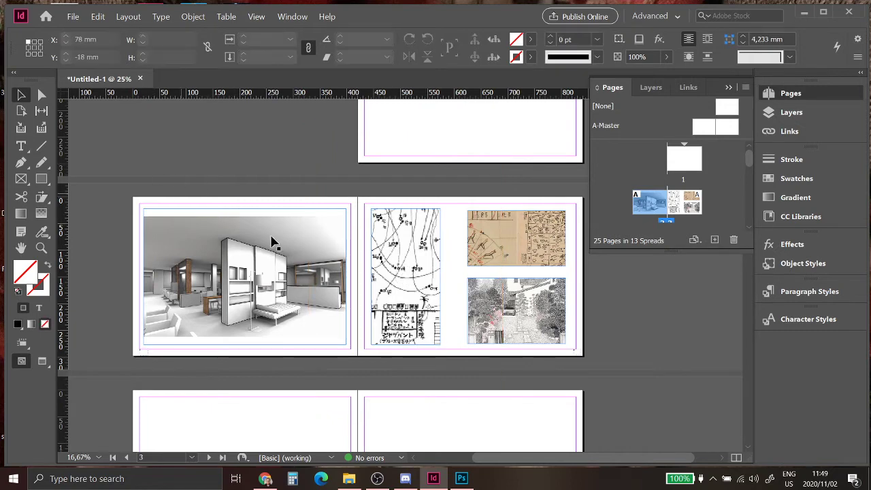
click(42, 94)
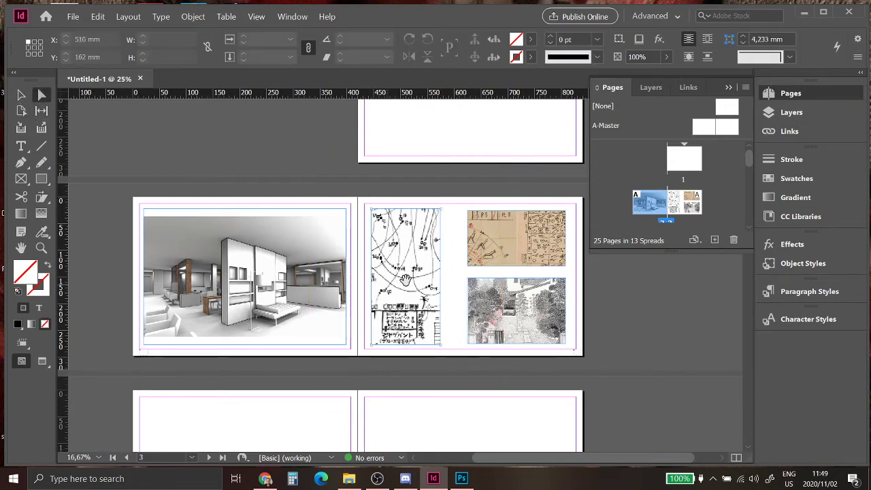
click(402, 259)
key(v)
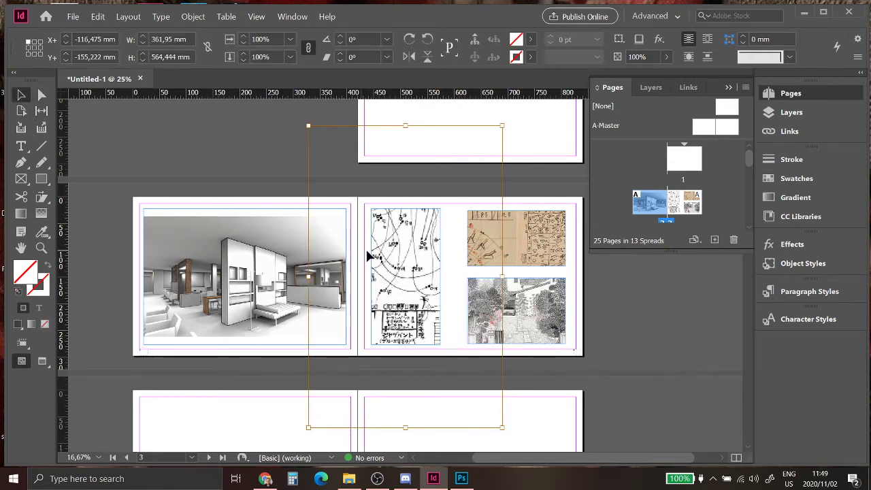
click(256, 237)
click(394, 241)
right_click(394, 241)
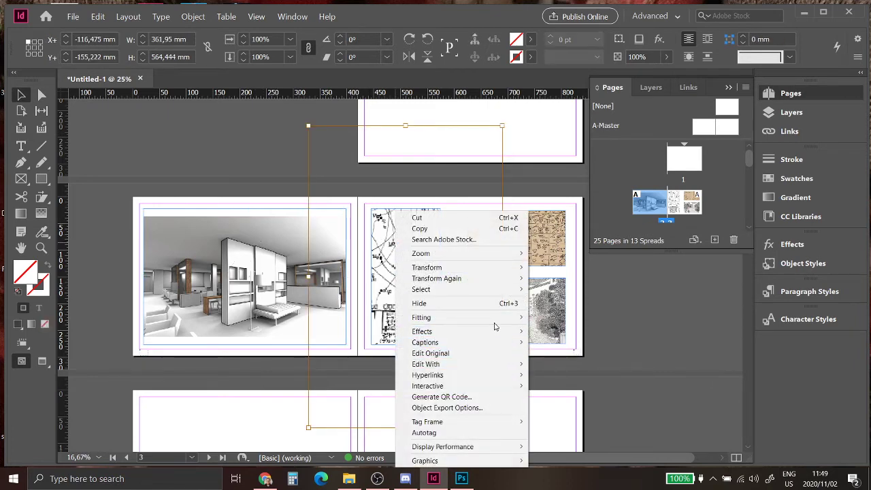
mouse_move(497, 321)
click(580, 328)
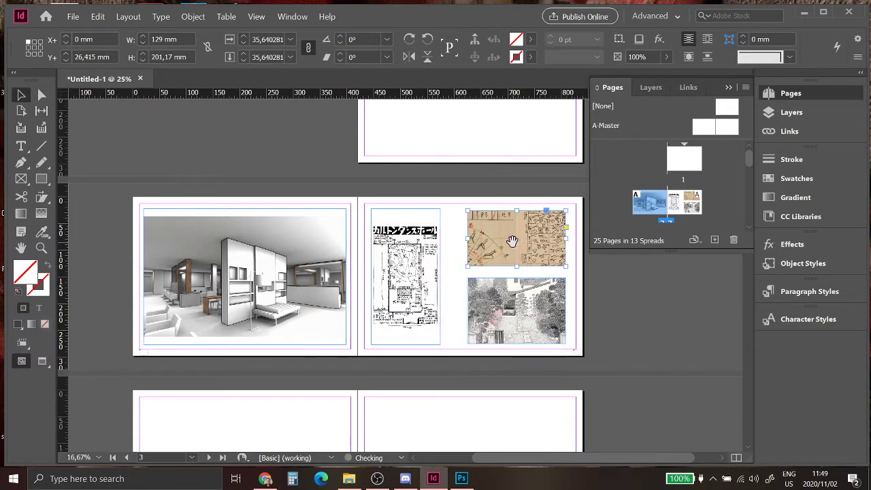
Step: Fit the top-right sketch and bottom-right house photo proportionally in their frames
right_click(513, 246)
click(481, 245)
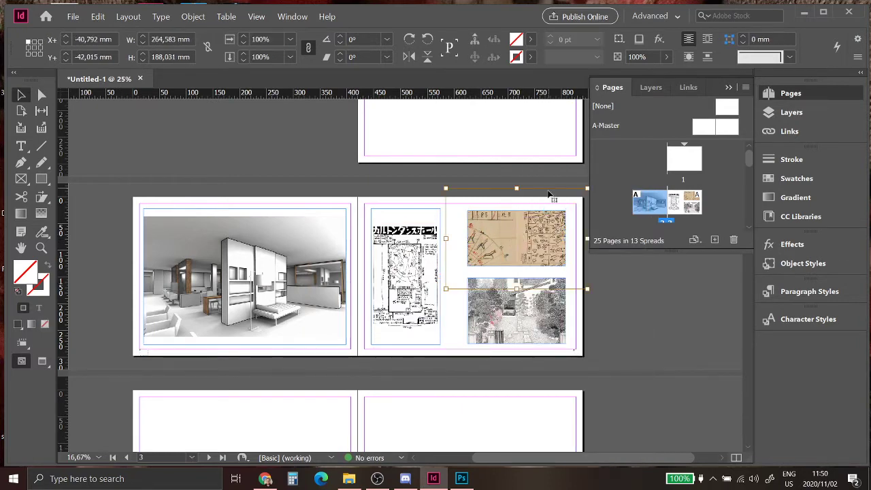
right_click(495, 247)
mouse_move(585, 317)
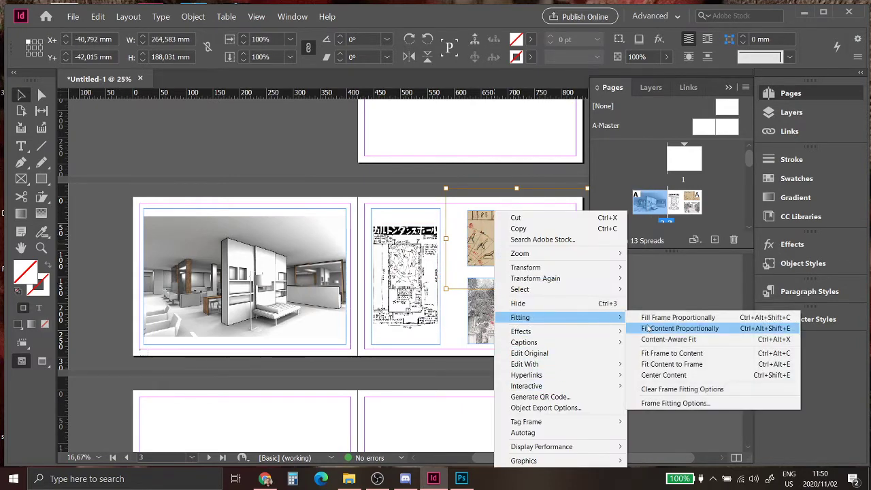
click(648, 326)
click(491, 318)
right_click(491, 318)
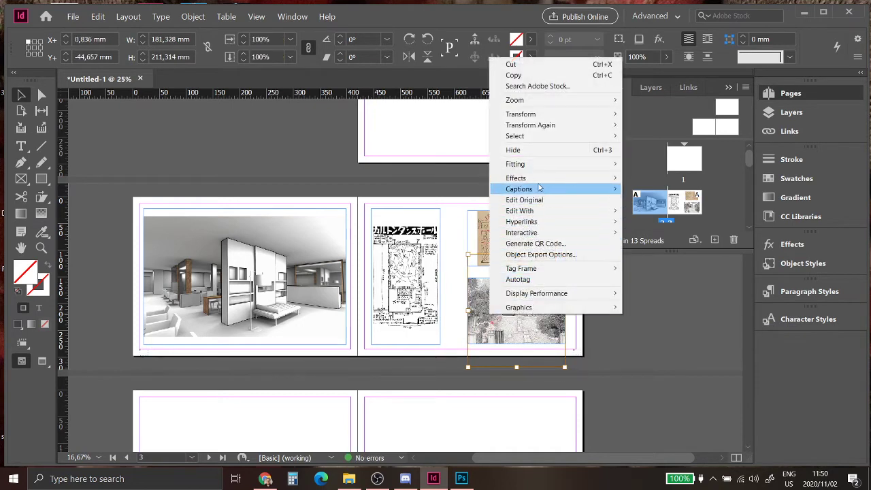
mouse_move(546, 167)
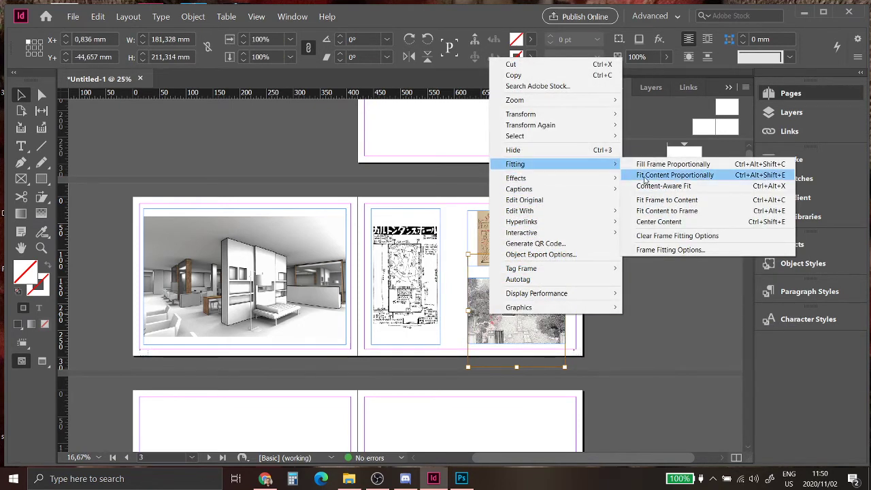
click(655, 175)
click(564, 307)
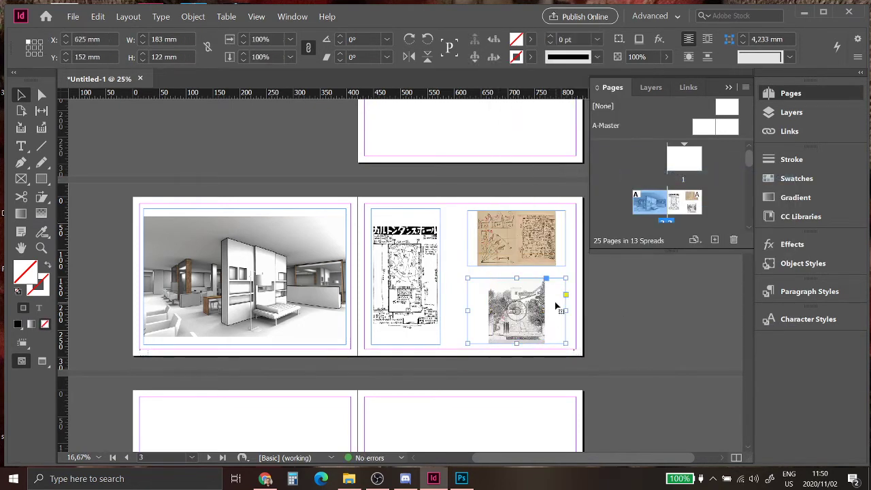
click(597, 309)
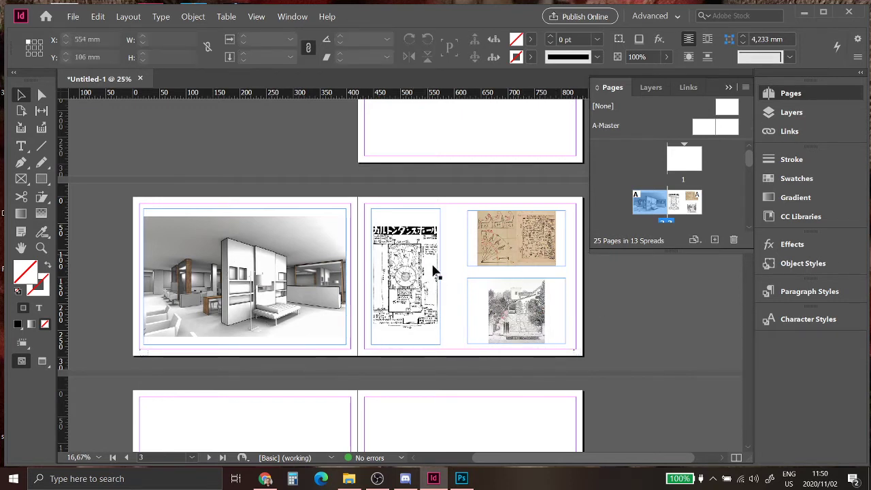
Step: Bring the blank page 1 above the image spread into view and pick the Type tool
scroll(449, 300, up, 3)
scroll(454, 306, up, 1)
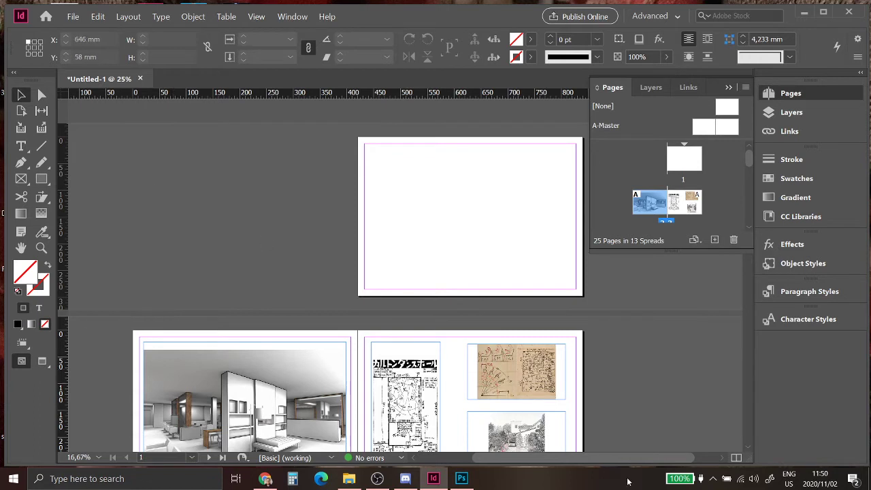
drag(602, 458, 620, 460)
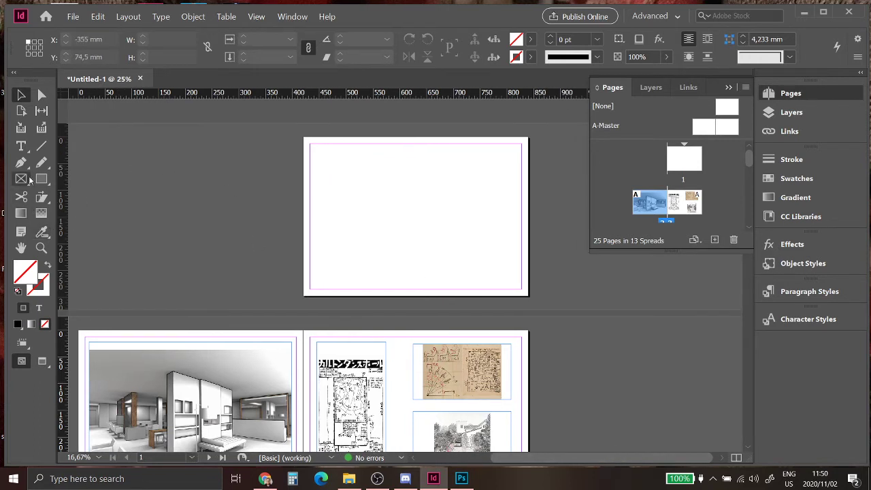
click(22, 147)
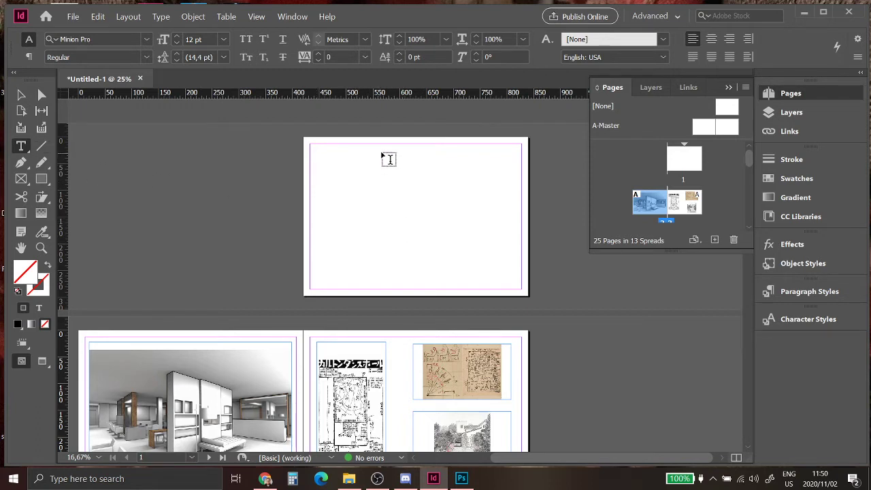
Step: Draw a tall text frame in the middle of page 1 set to 60 pt Swis721 LtCn BT Light
drag(381, 153, 458, 281)
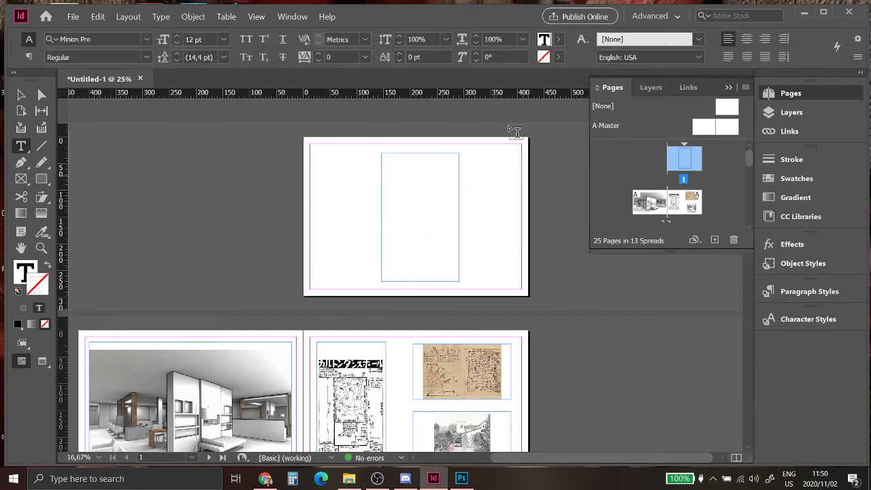
click(224, 39)
click(204, 228)
click(146, 57)
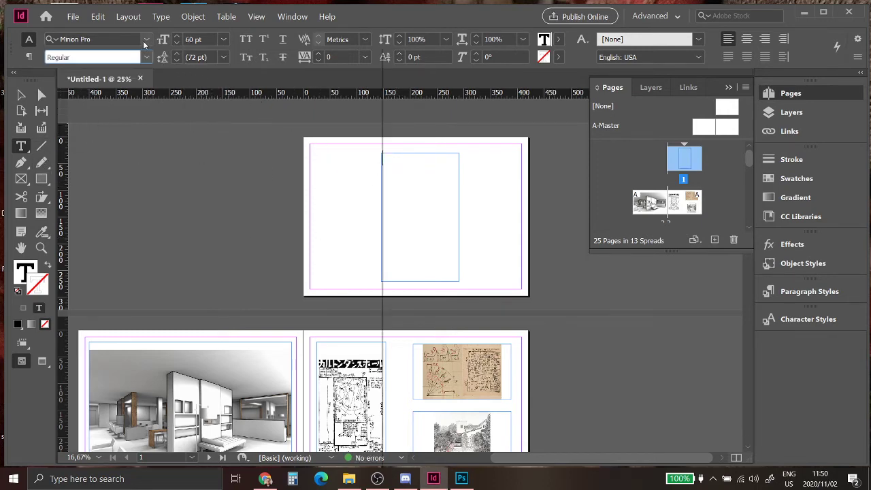
click(146, 39)
click(193, 103)
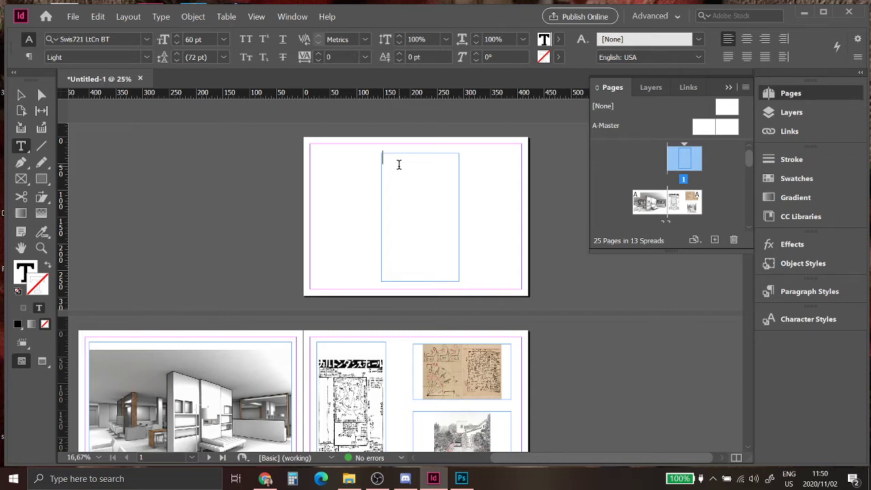
Step: Type the contents lines 'Contents', Part A and Part B into the frame
text(Con)
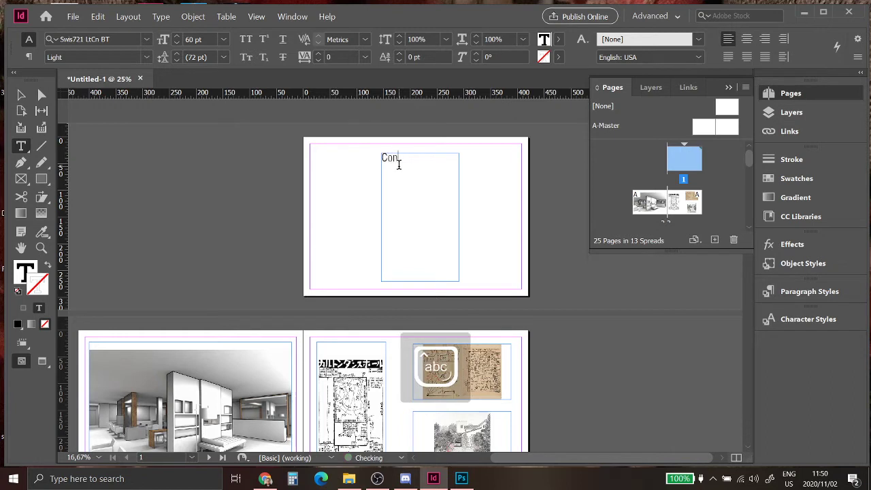
text(tents)
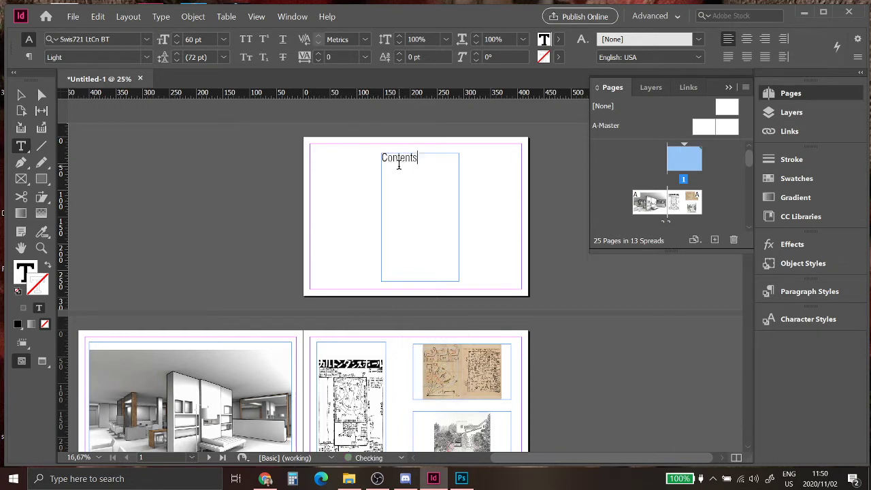
key(Caps_Lock)
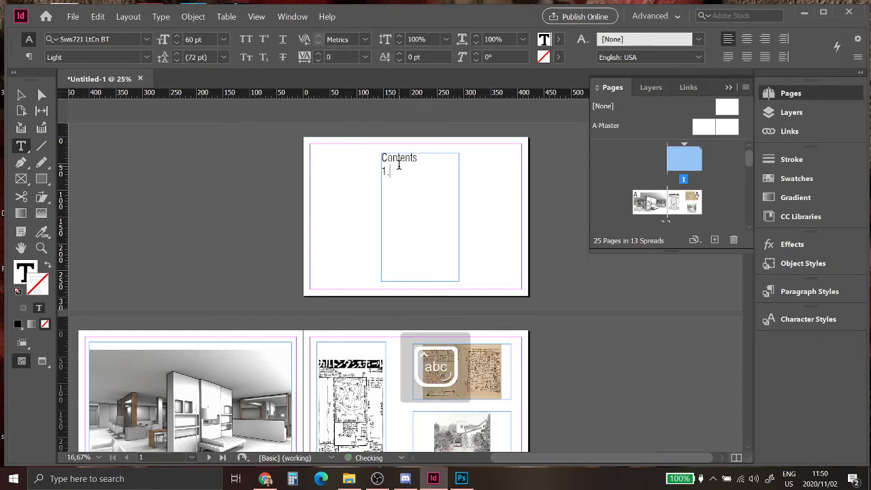
text(Far)
text(t A)
key(Caps_Lock)
text(2)
key(Caps_Lock)
text(.)
key(Caps_Lock)
text(P)
key(Caps_Lock)
text(art)
key(Caps_Lock)
text(B)
key(Caps_Lock)
Step: Centre all the contents lines and underline the word 'Contents'
key(ctrl+a)
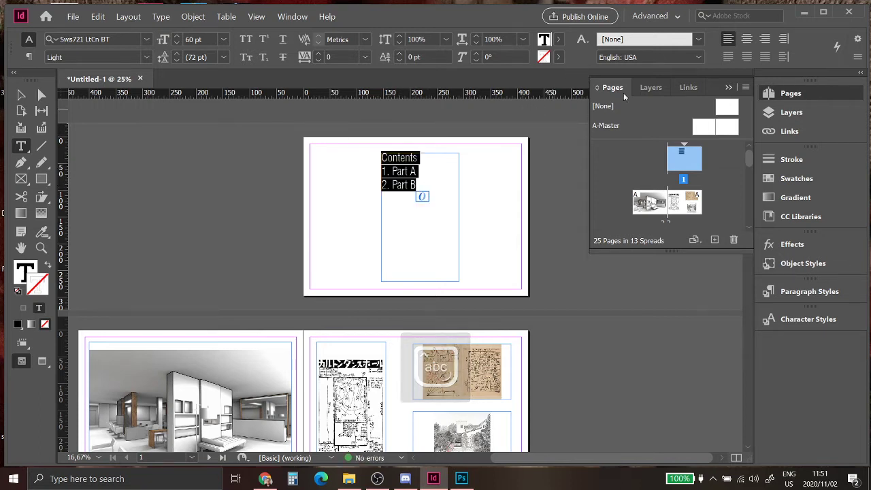
click(747, 39)
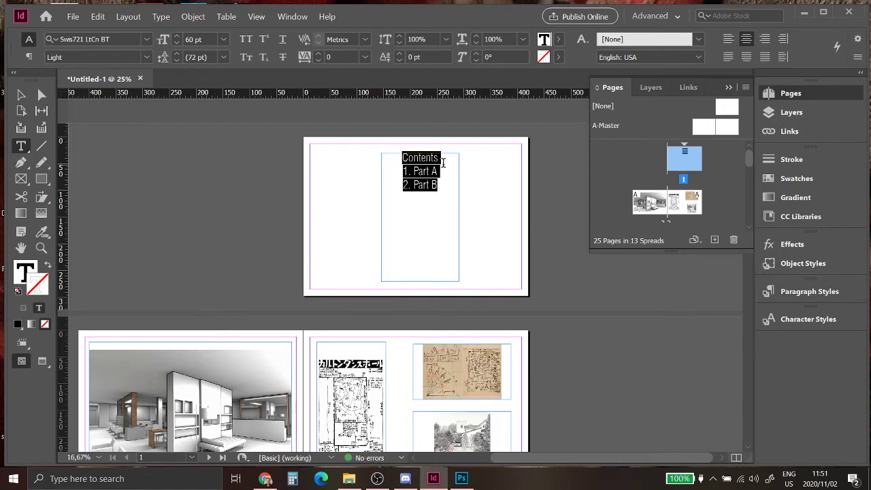
drag(443, 164, 390, 150)
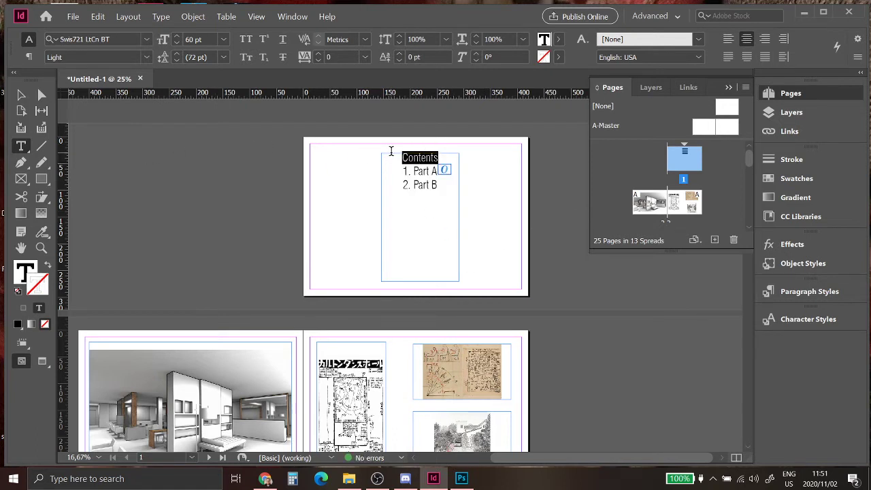
click(283, 39)
Step: Select all the text in the frame and delete it, leaving the frame empty
click(22, 96)
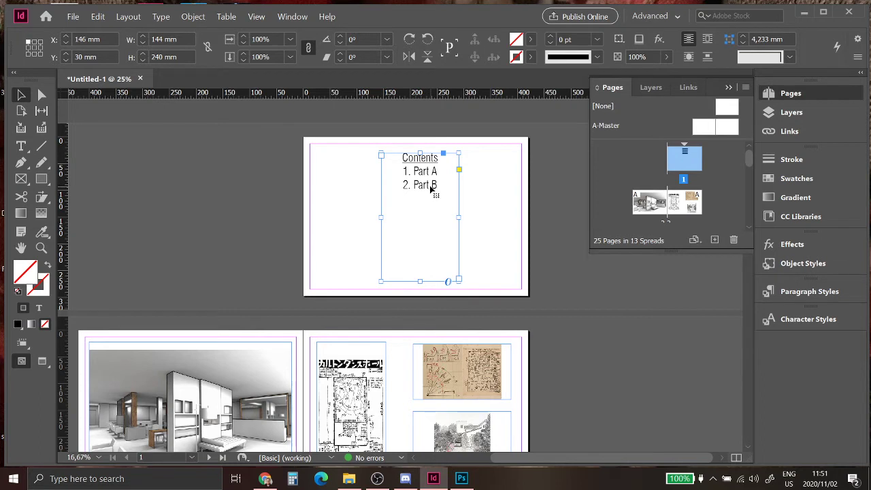
double_click(430, 190)
key(ctrl+a)
key(BackSpace)
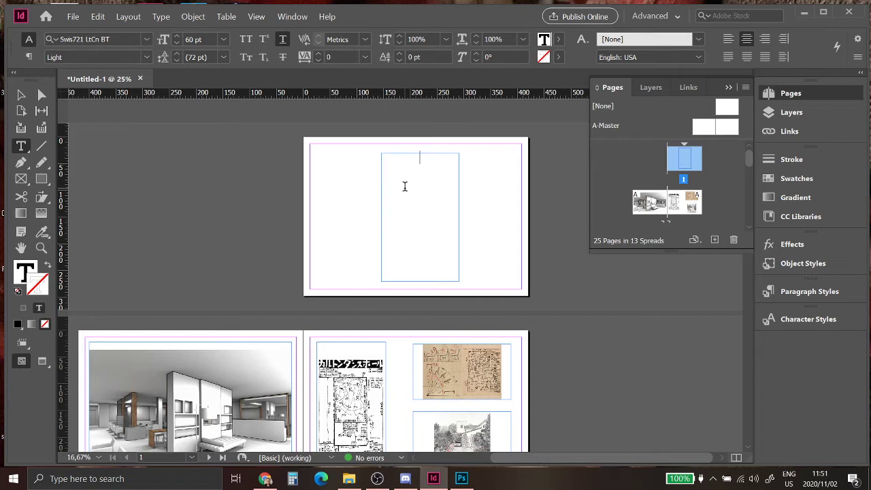
Step: Type the student's full name, then the student number on the next line
key(Caps_Lock)
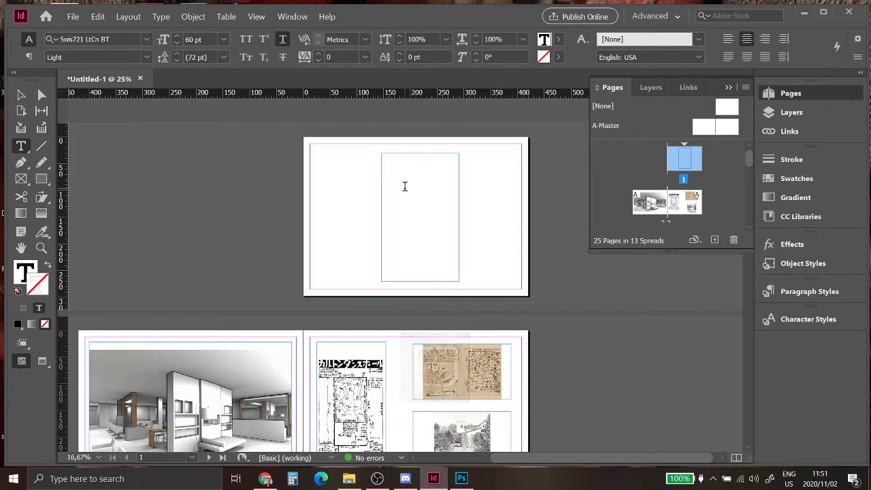
key(Caps_Lock)
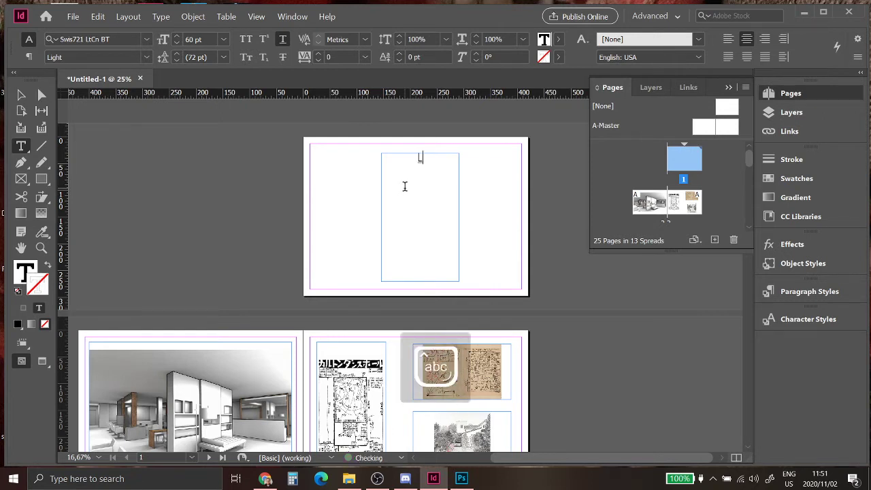
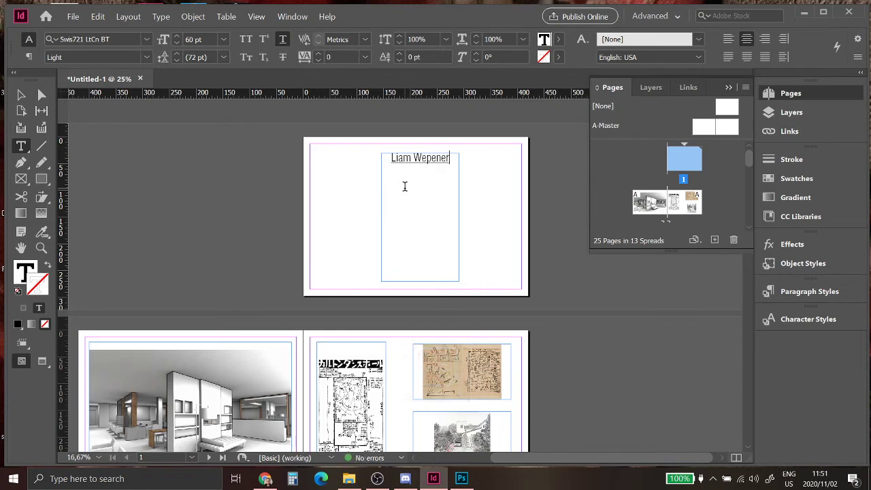
key(Return)
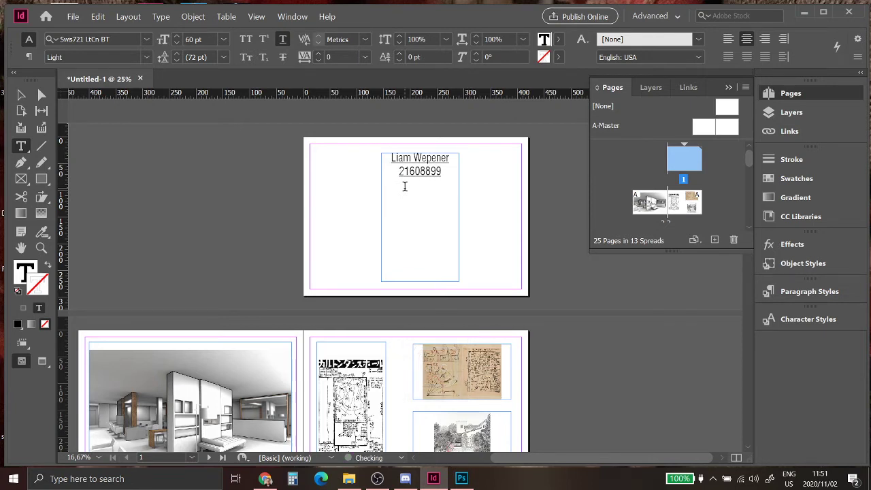
key(Caps_Lock)
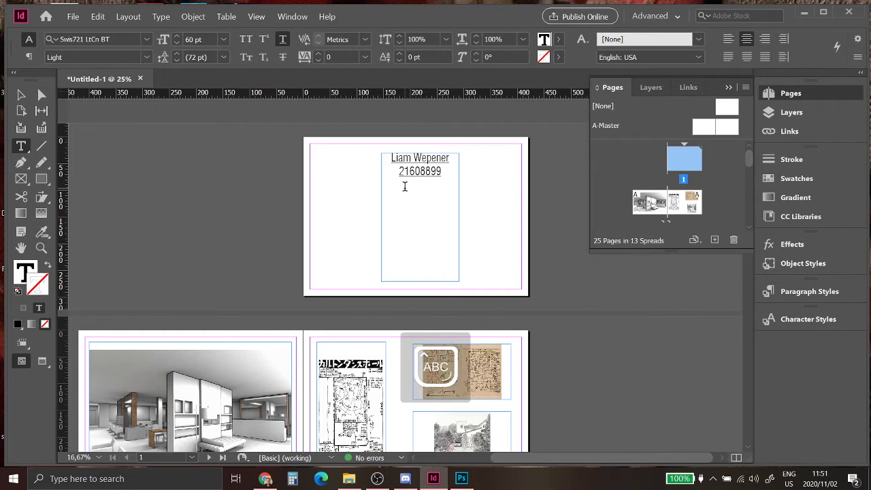
key(Return)
text(B.)
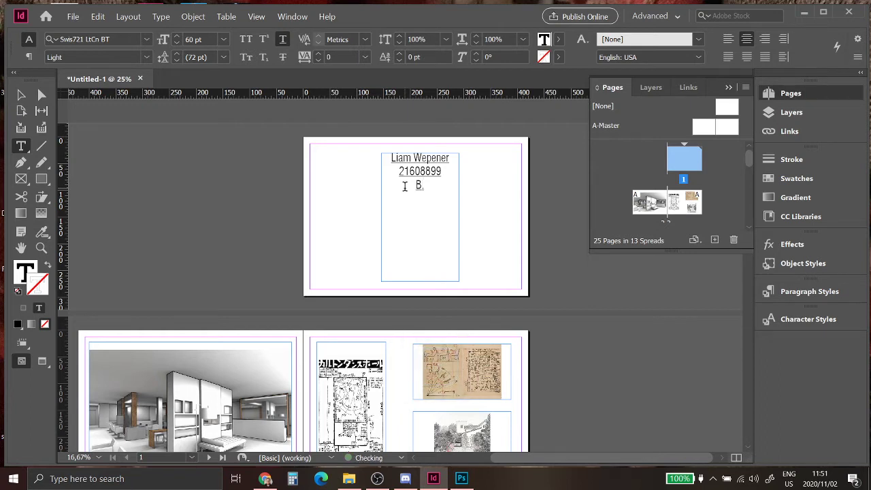
text(A)
key(Caps_Lock)
text(rch )
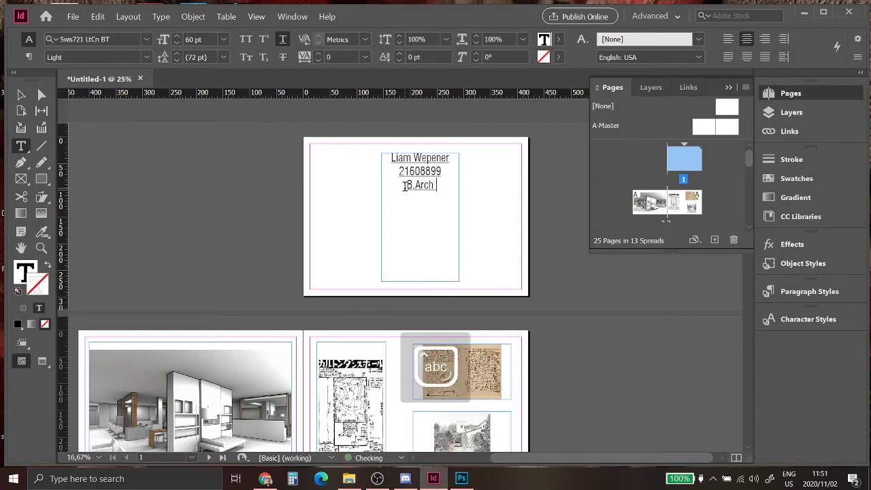
text(3)
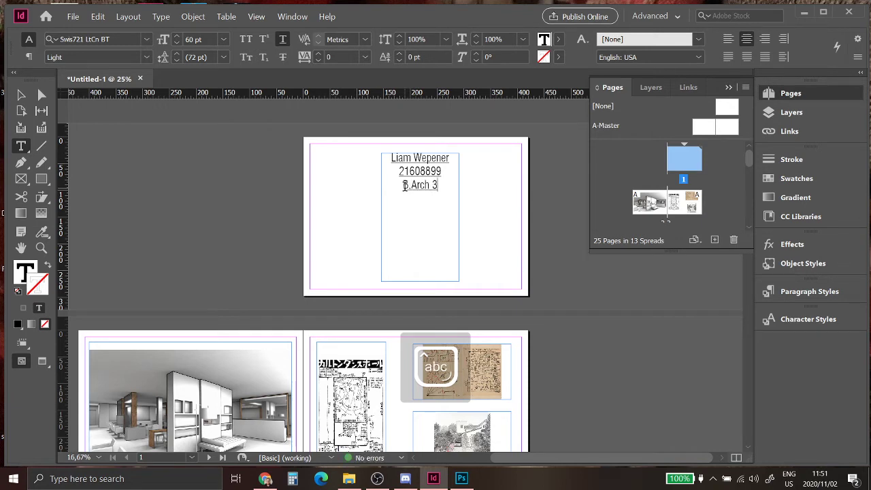
key(Return)
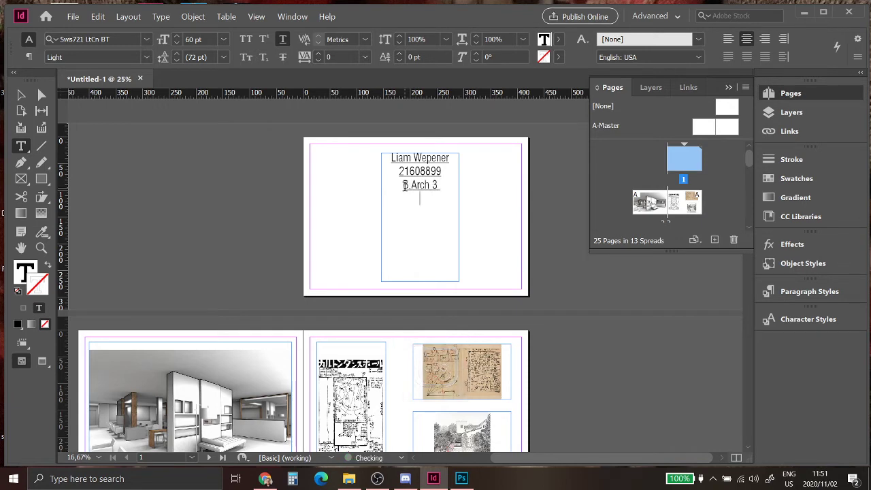
key(Caps_Lock)
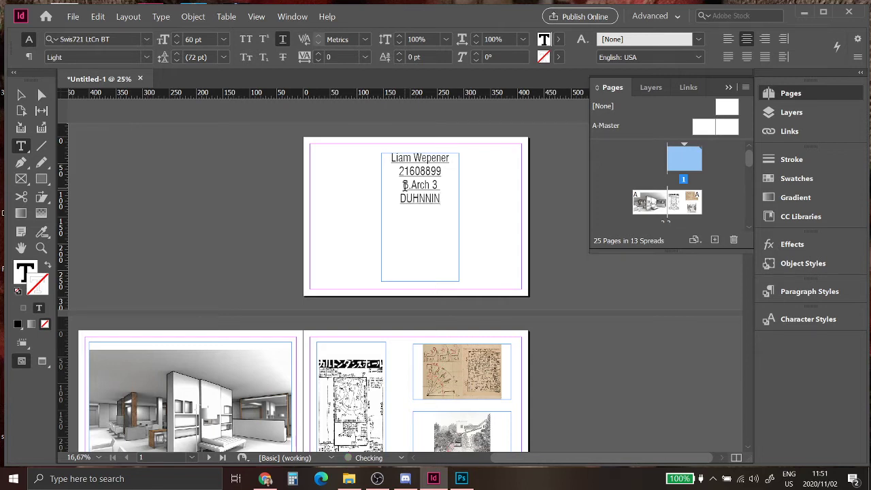
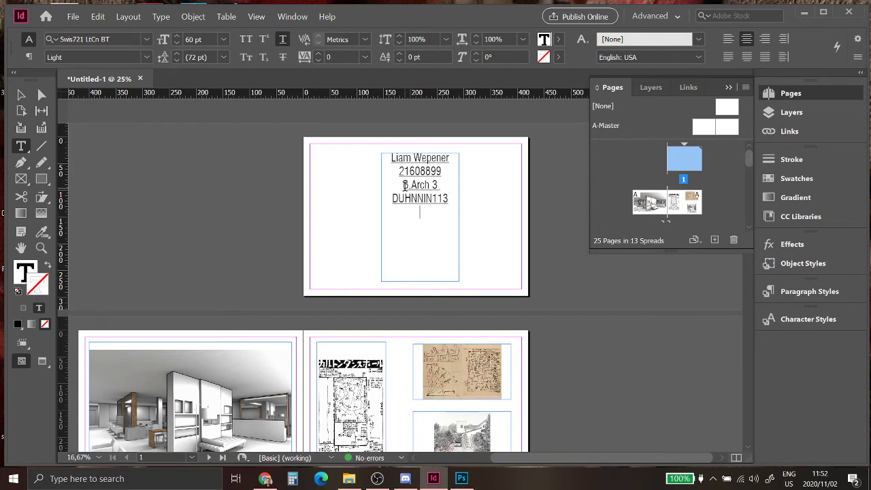
key(Return)
text(Portfolio)
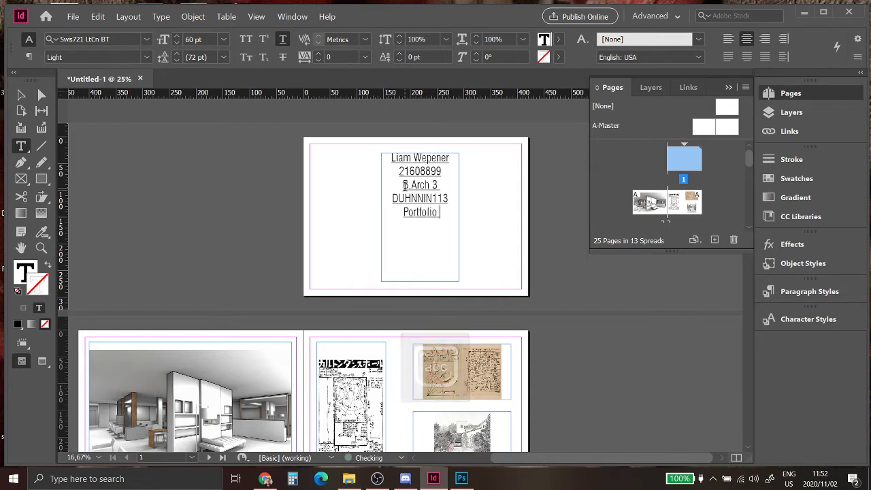
text( of wo)
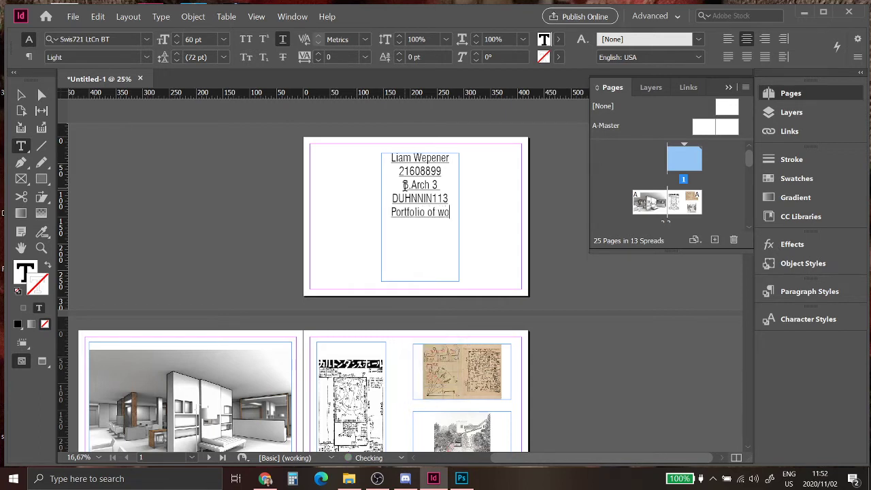
text(rk during 2020)
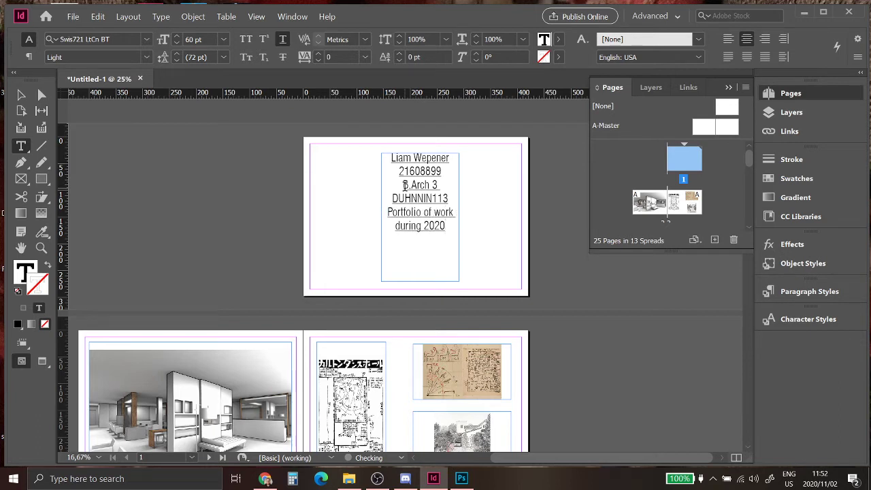
Step: Make every line below the name 30 pt
drag(447, 226, 352, 159)
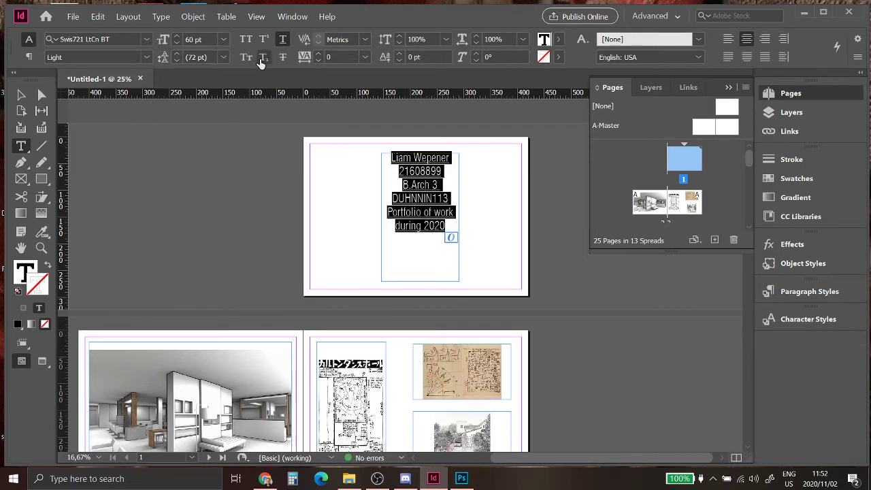
drag(451, 232, 392, 175)
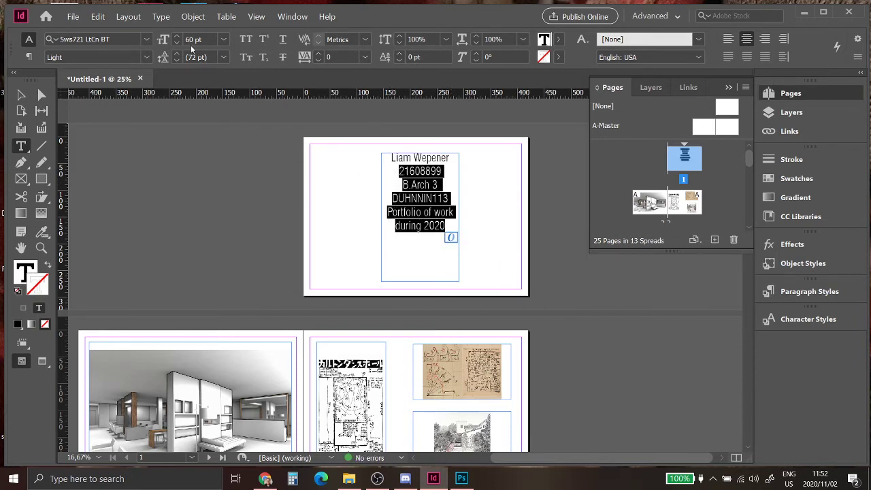
click(228, 39)
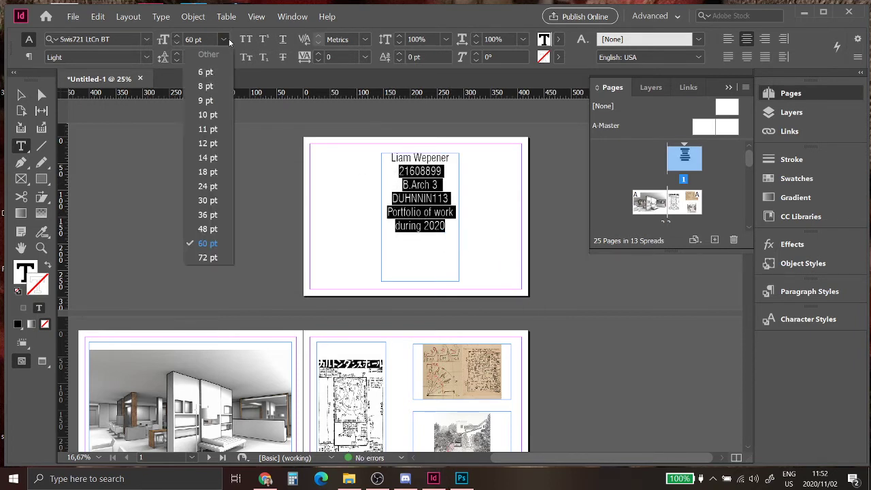
click(209, 201)
Step: Insert two empty lines after the name to push the other lines lower
drag(452, 190, 375, 184)
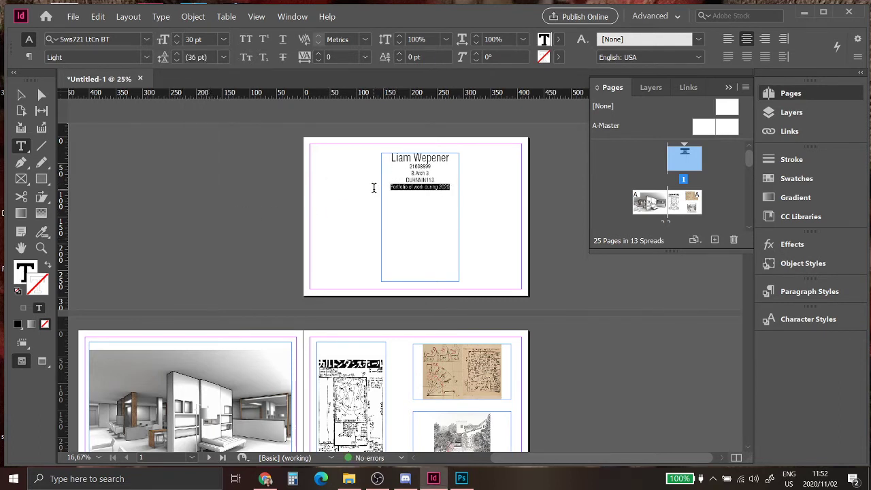
drag(438, 179, 396, 179)
drag(453, 187, 391, 185)
click(450, 158)
key(Return)
key(Return)
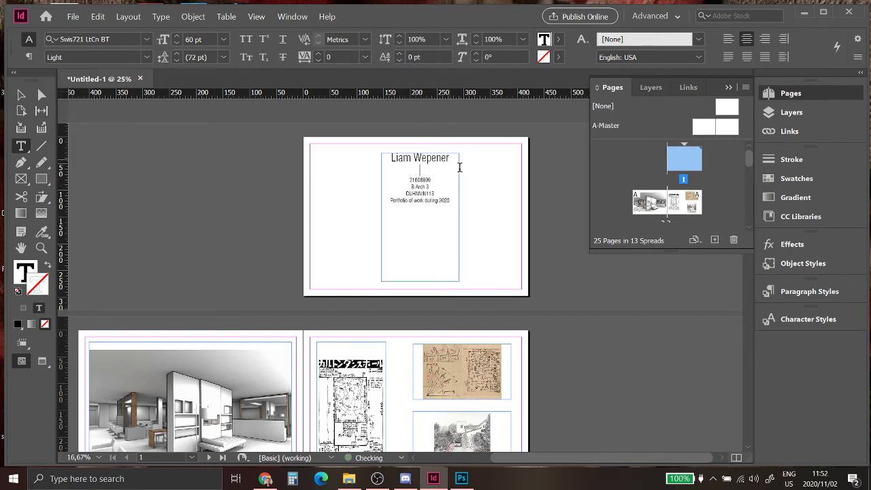
Step: Add a second person's name as the final line and collapse the Pages panel
click(450, 215)
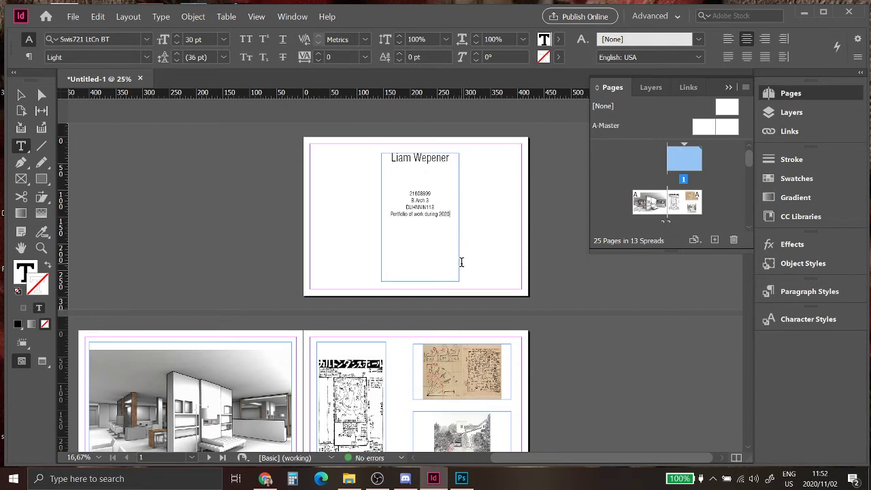
key(Caps_Lock)
key(Return)
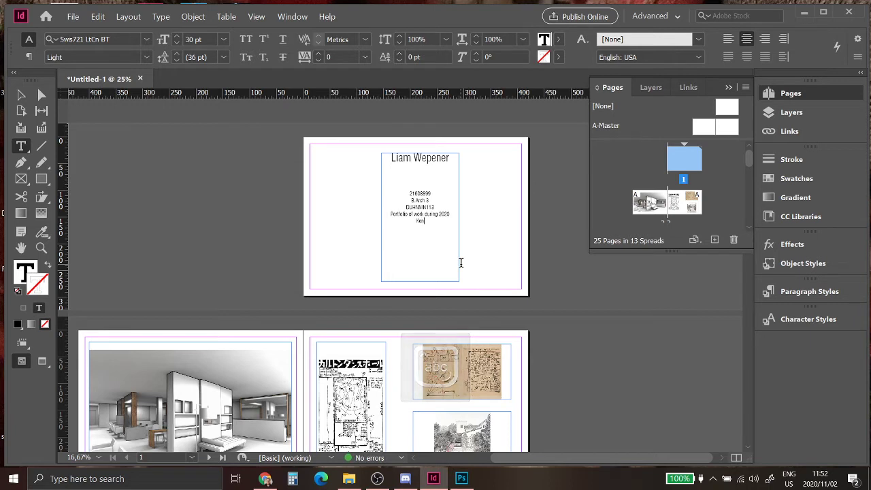
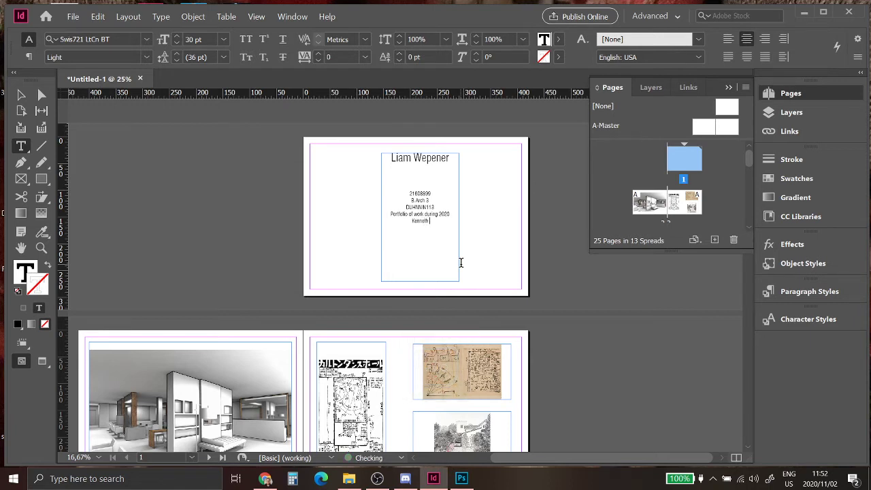
key(Caps_Lock)
key(Caps_Lock)
click(729, 88)
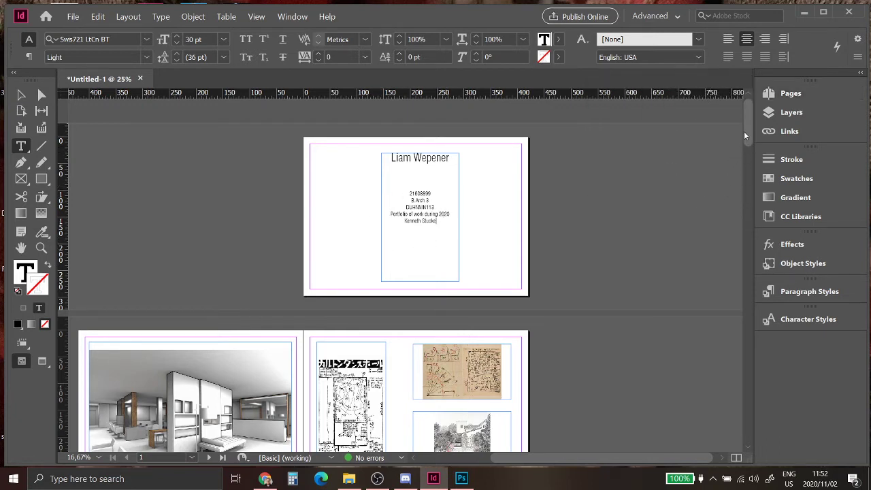
Step: Rearrange the plan, sketch and interior render images across the third spread's pages
drag(746, 128, 751, 147)
key(Escape)
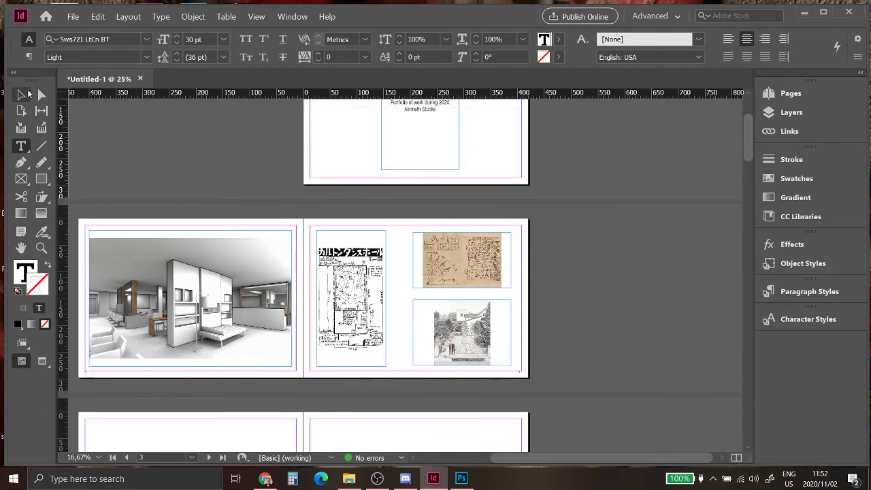
drag(347, 263, 205, 203)
click(447, 254)
drag(446, 254, 249, 251)
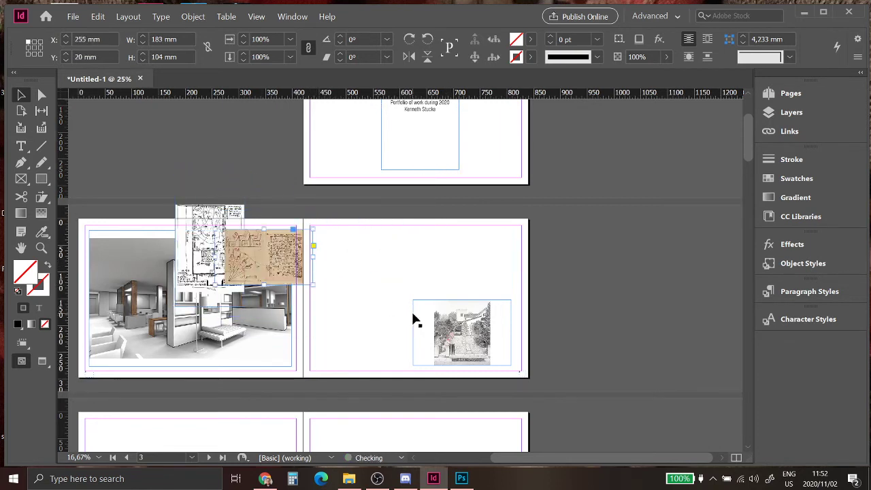
drag(431, 319, 204, 387)
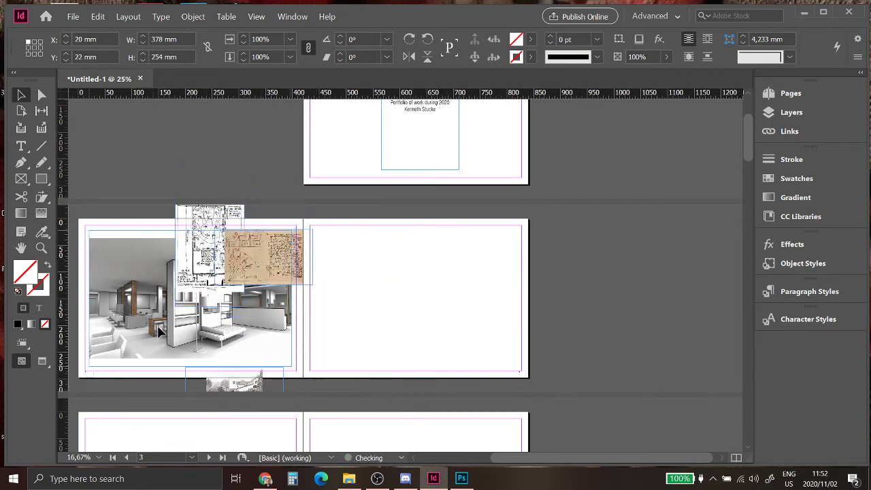
drag(379, 331, 375, 323)
drag(441, 318, 446, 322)
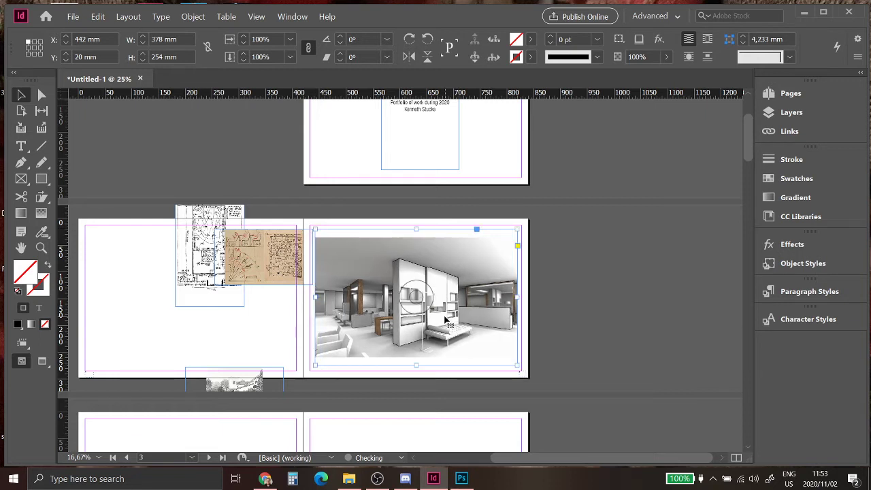
click(272, 321)
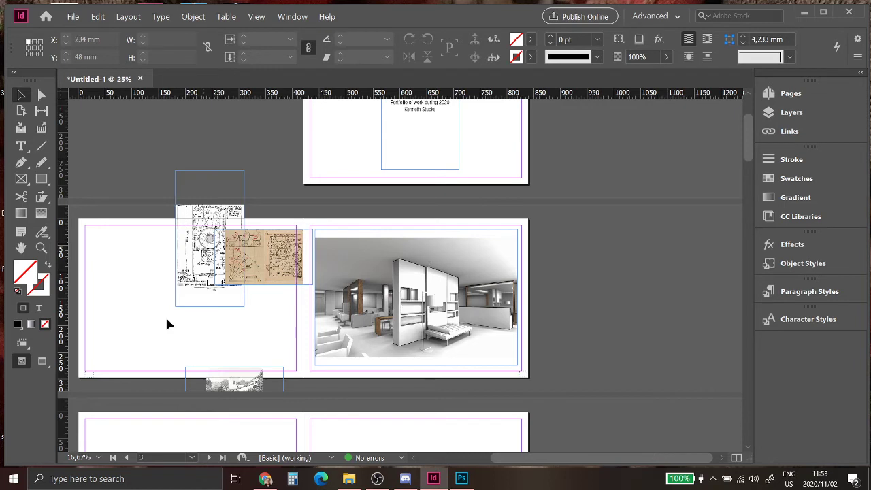
Step: Position the tan map sketch at the top right of the left page
mouse_move(200, 294)
mouse_down()
mouse_move(190, 289)
mouse_move(109, 330)
mouse_up()
click(278, 273)
drag(278, 273, 235, 279)
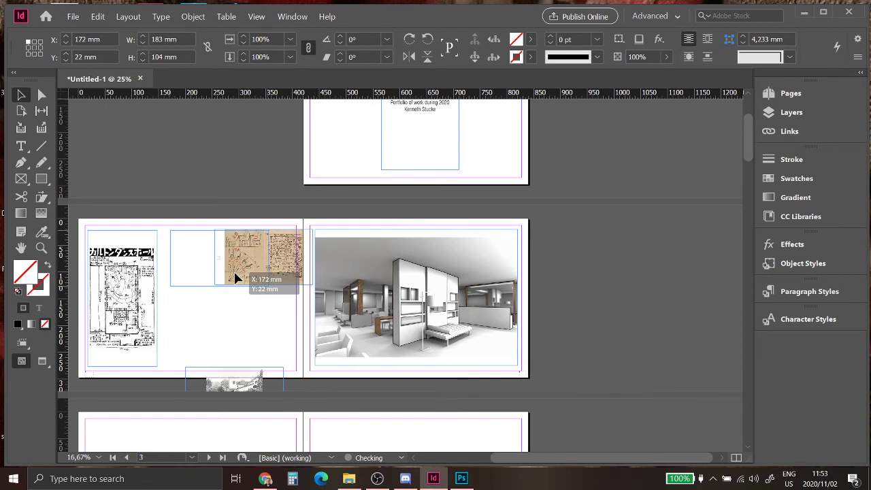
drag(235, 279, 233, 279)
Step: Place the street drawing on the left page, aligned beneath the sketch
click(235, 384)
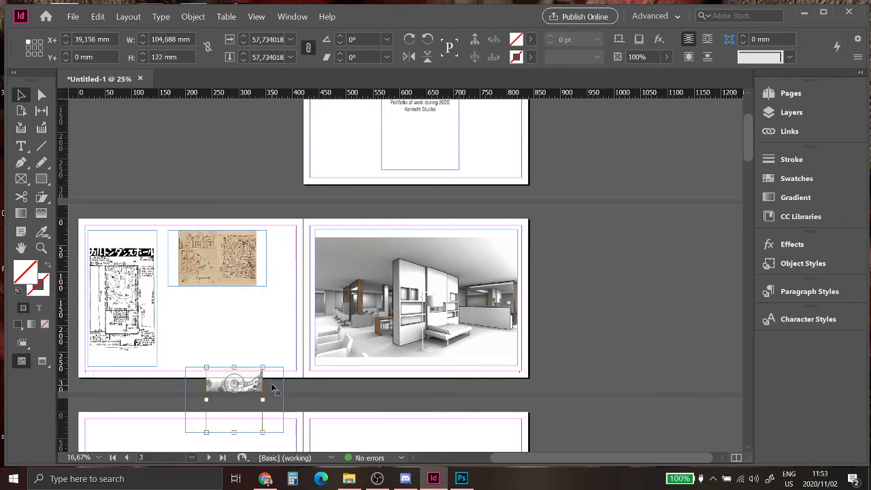
mouse_move(275, 392)
mouse_down()
mouse_move(263, 310)
mouse_move(254, 306)
mouse_up()
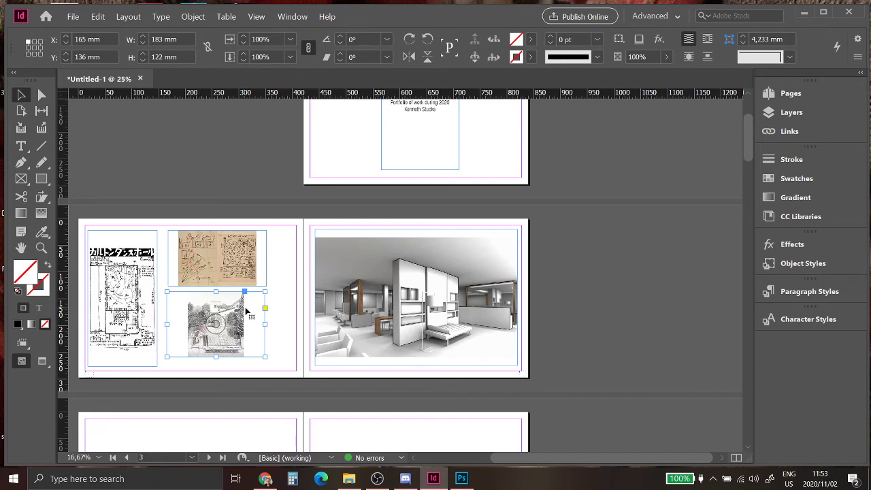
mouse_move(238, 312)
mouse_down()
mouse_move(245, 307)
mouse_move(228, 308)
mouse_move(234, 315)
mouse_up()
click(256, 16)
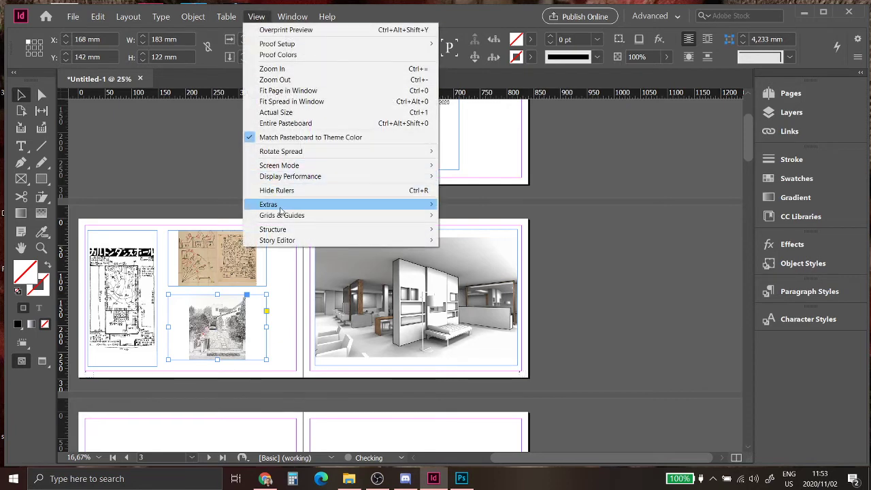
Step: Check the finished spreads, then open the Print dialog with PDF24 as printer
mouse_move(417, 220)
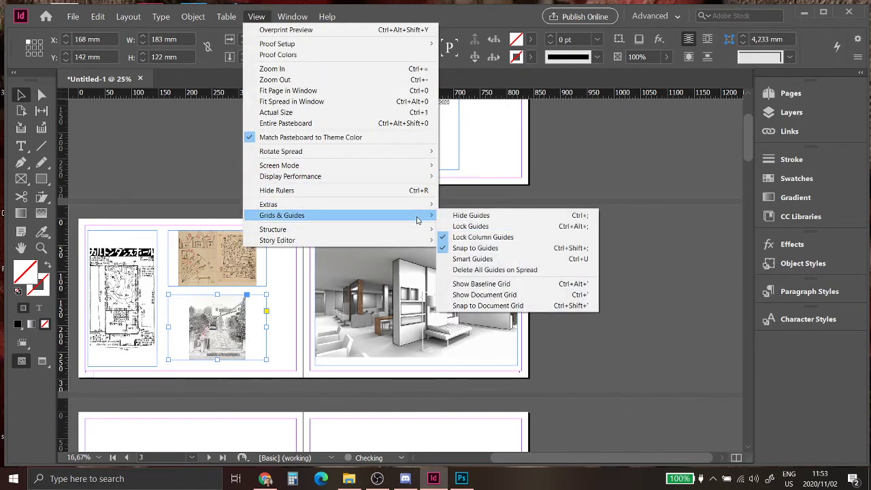
click(629, 183)
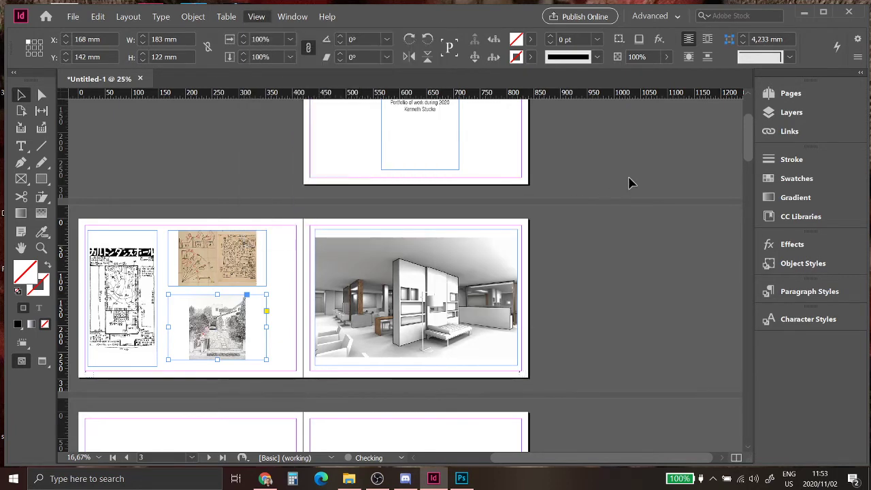
click(382, 291)
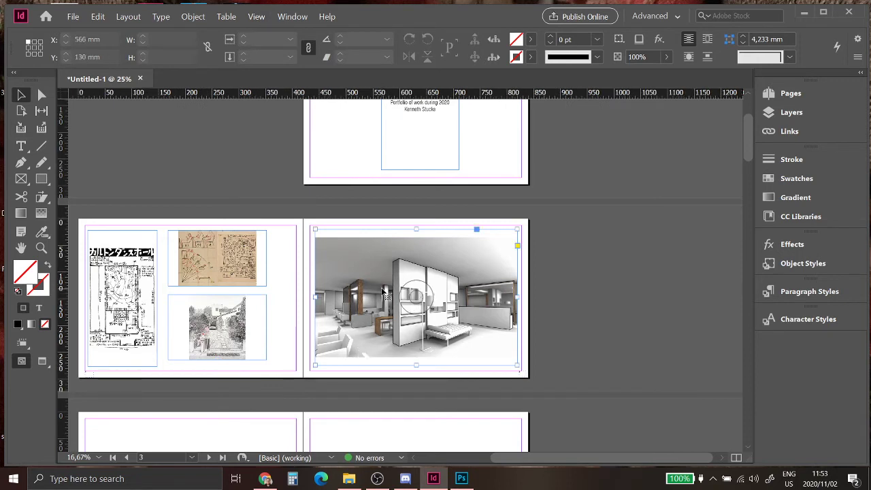
click(657, 279)
scroll(425, 275, up, 3)
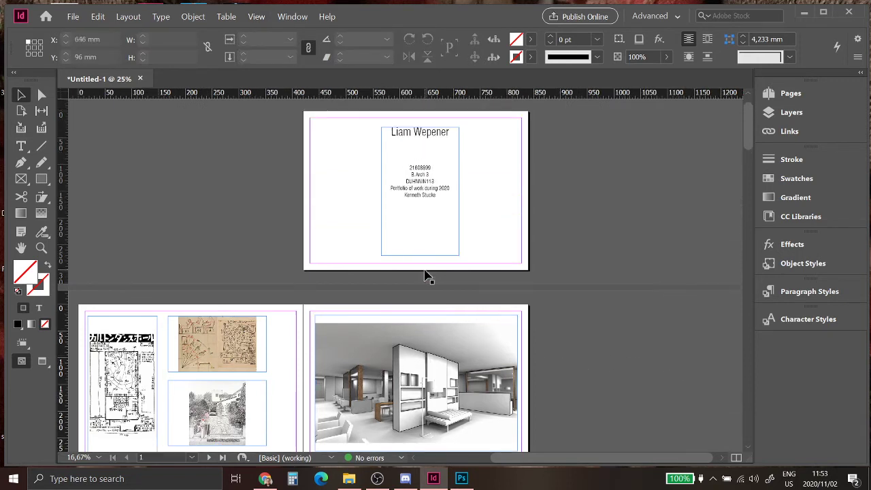
scroll(425, 275, down, 2)
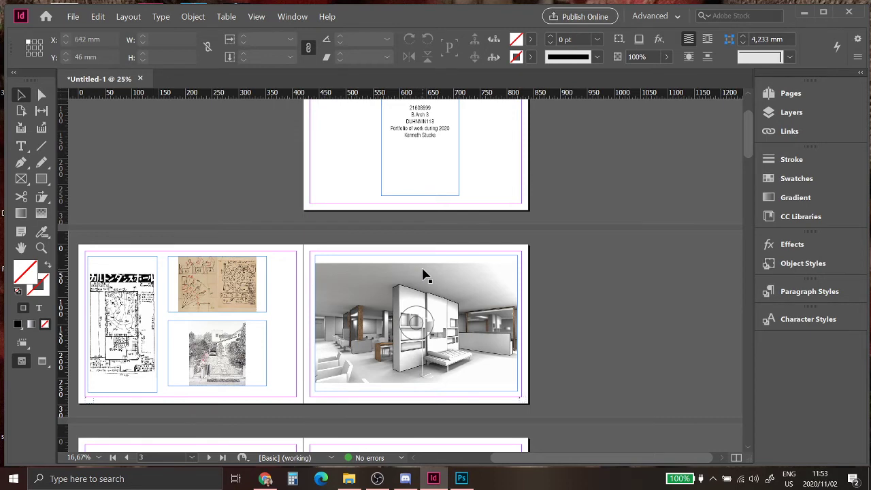
key(ctrl+p)
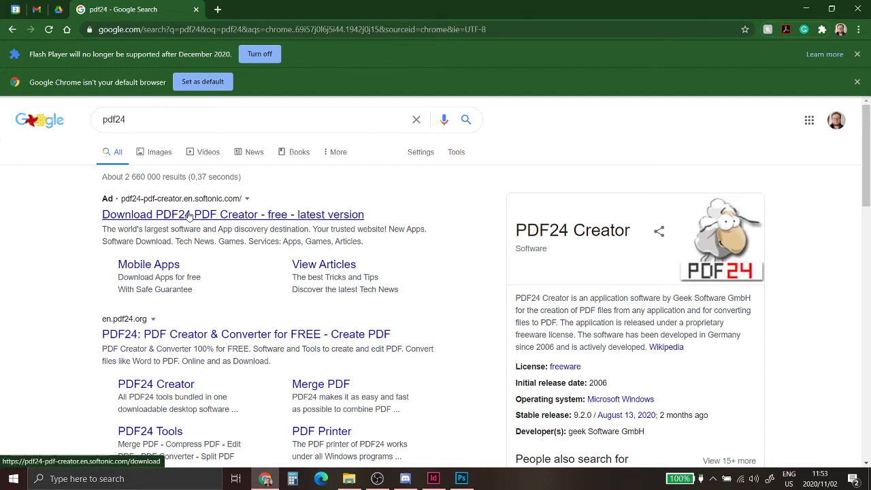
Step: Launch PDF24 from Windows search, close its Launcher, and minimise Chrome to return to InDesign
click(136, 478)
text(p)
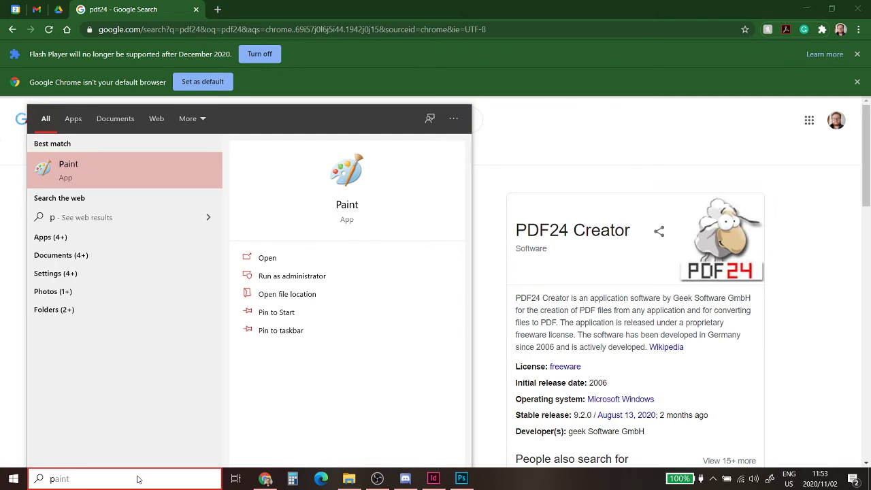
text(df)
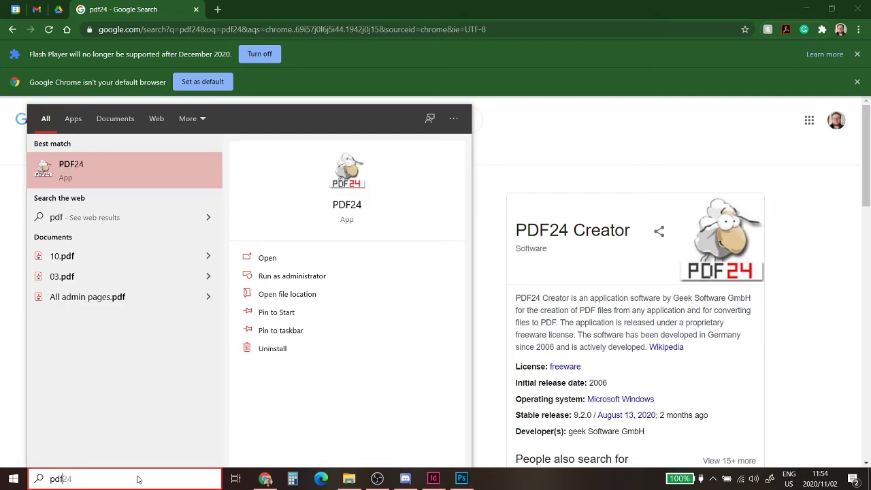
key(Return)
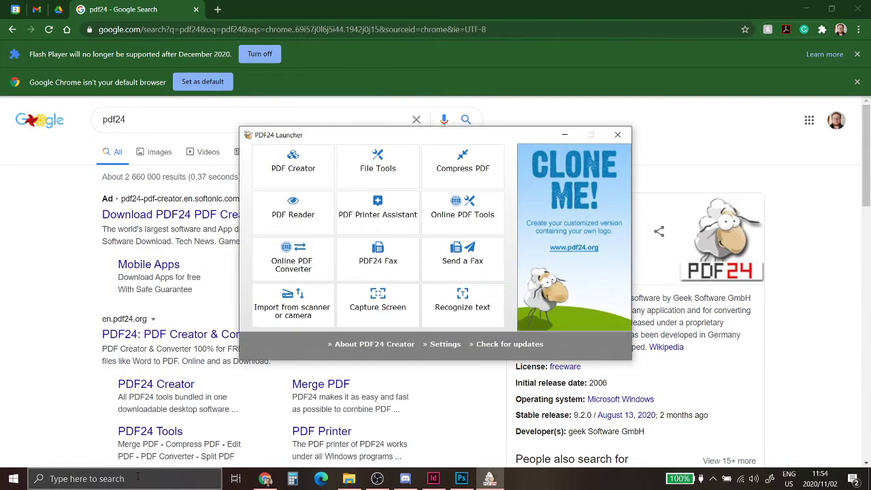
drag(400, 135, 532, 155)
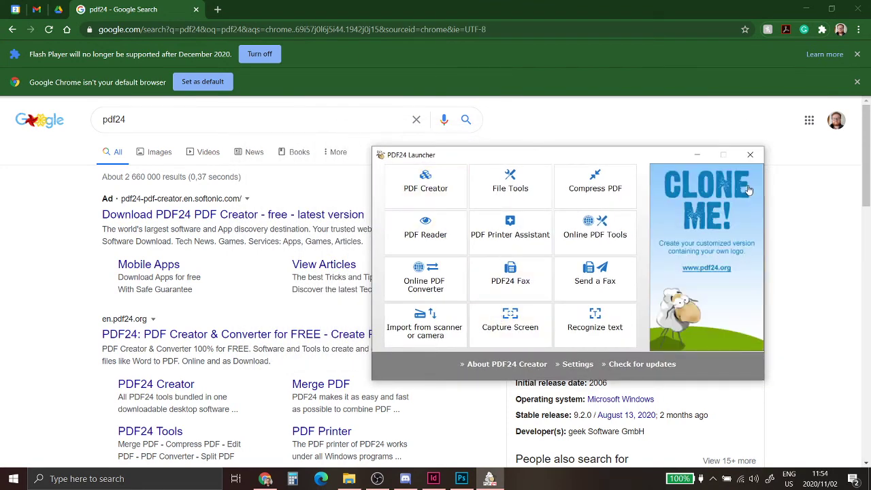
click(750, 158)
click(806, 9)
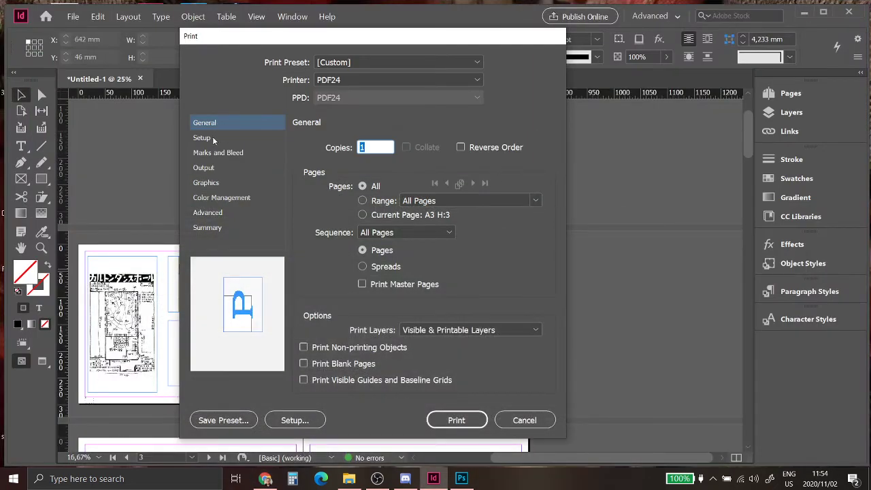
Step: Set the print paper size to A3, print as spreads, and limit the range to 2-25
click(213, 139)
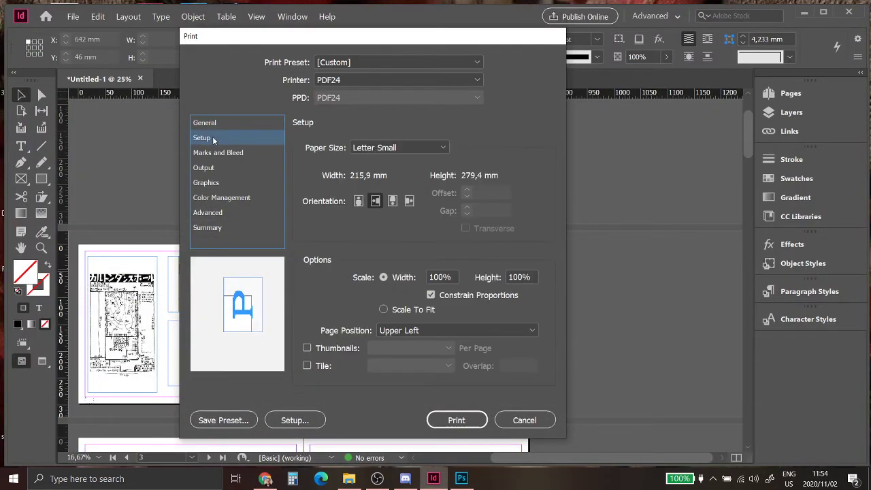
click(431, 148)
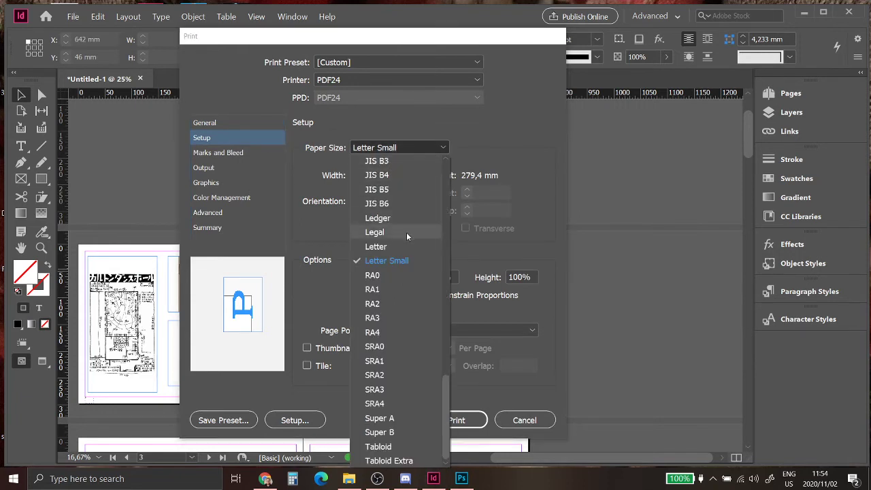
scroll(395, 320, up, 10)
scroll(390, 247, up, 5)
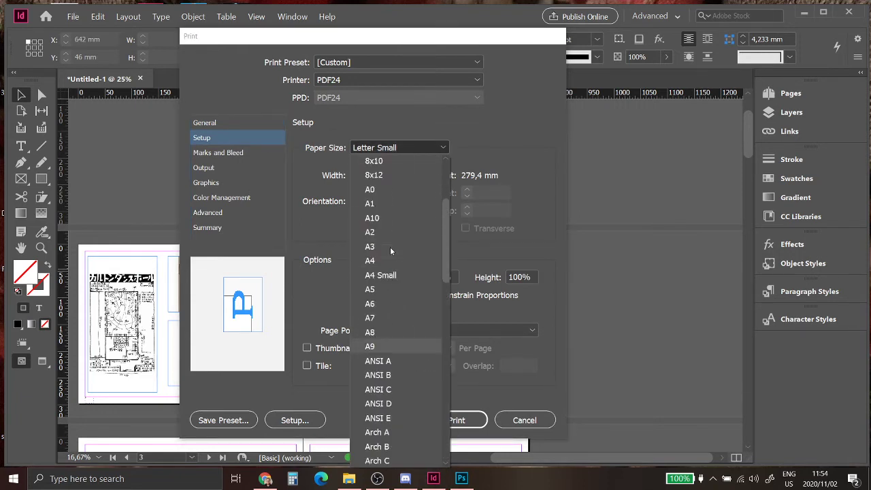
click(388, 340)
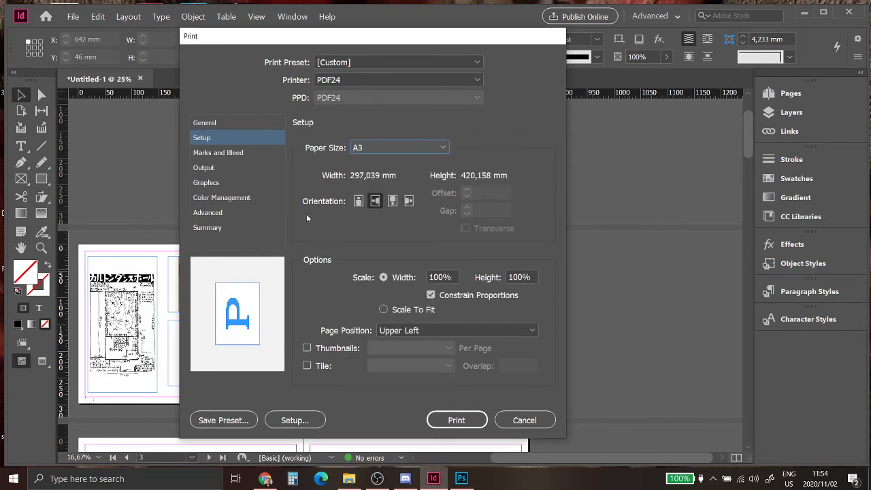
click(216, 124)
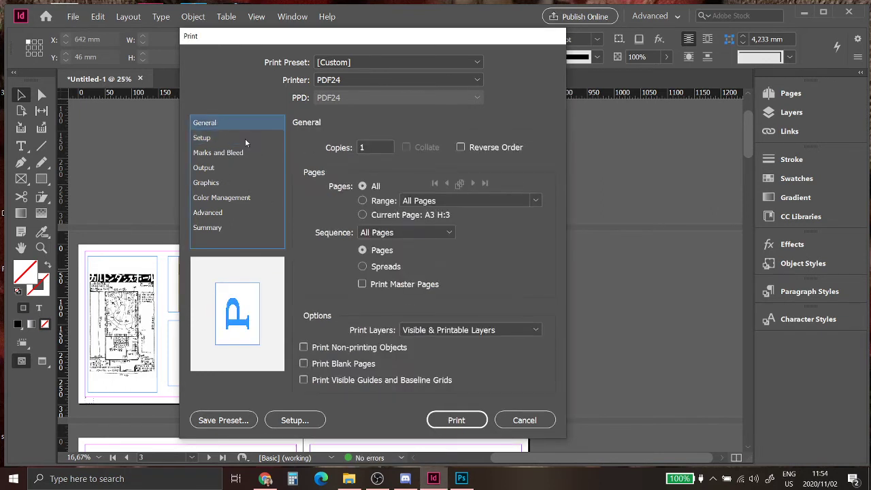
click(376, 267)
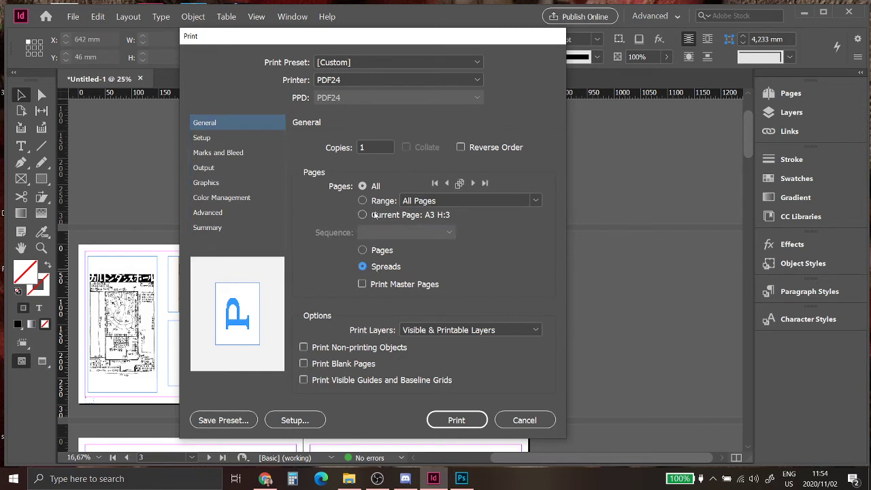
click(393, 202)
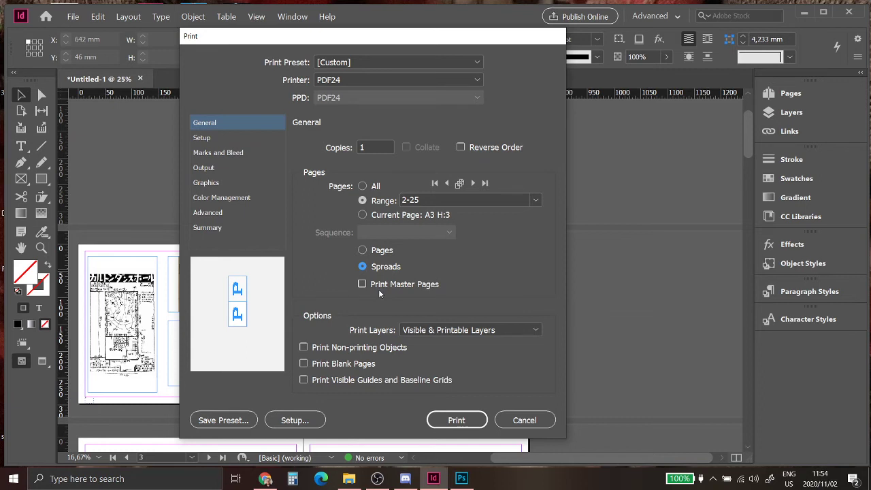
Step: Review the paper setup and try changing the print range to 1
click(216, 139)
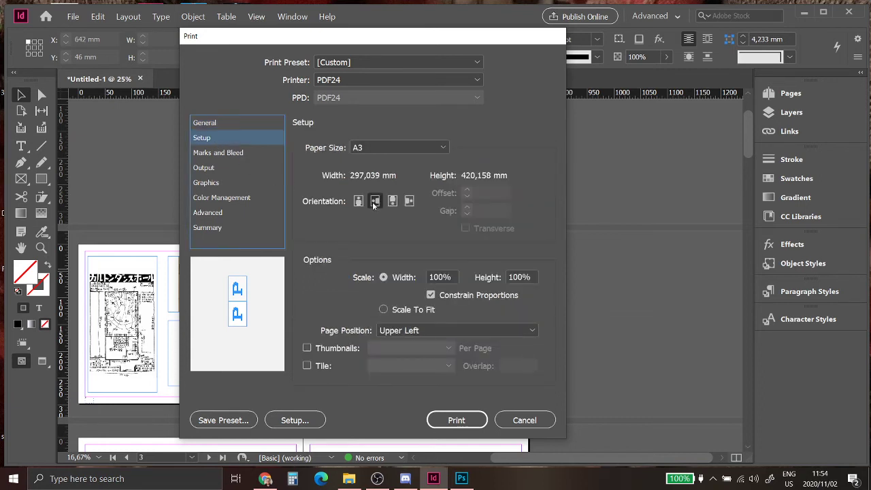
click(243, 124)
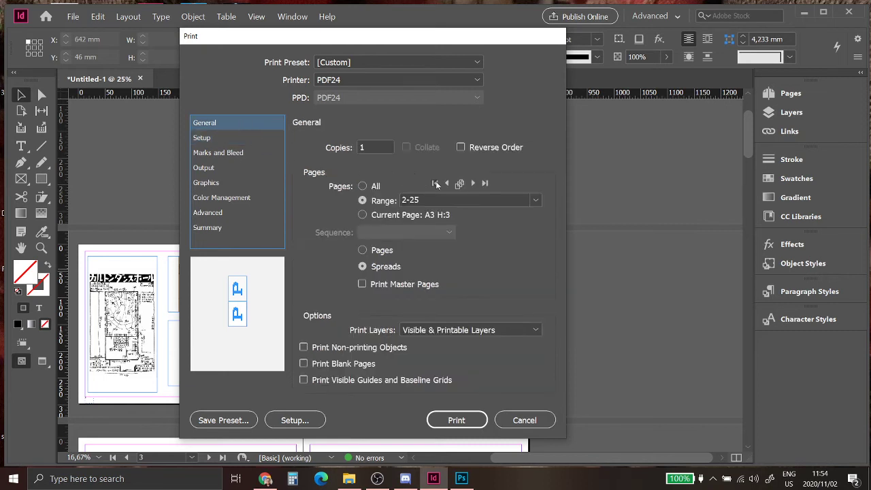
click(367, 185)
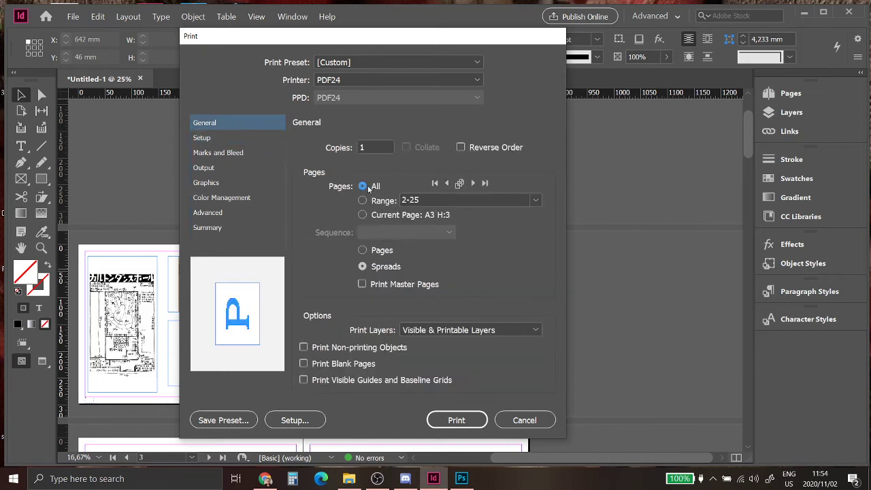
click(431, 200)
double_click(431, 200)
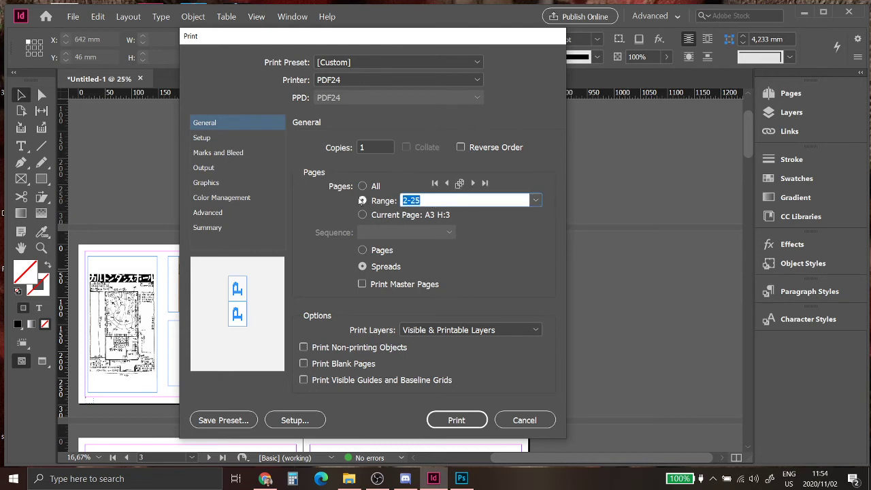
text(1)
Step: Revert to printing spreads with range 2-25 and print to PDF24
click(363, 250)
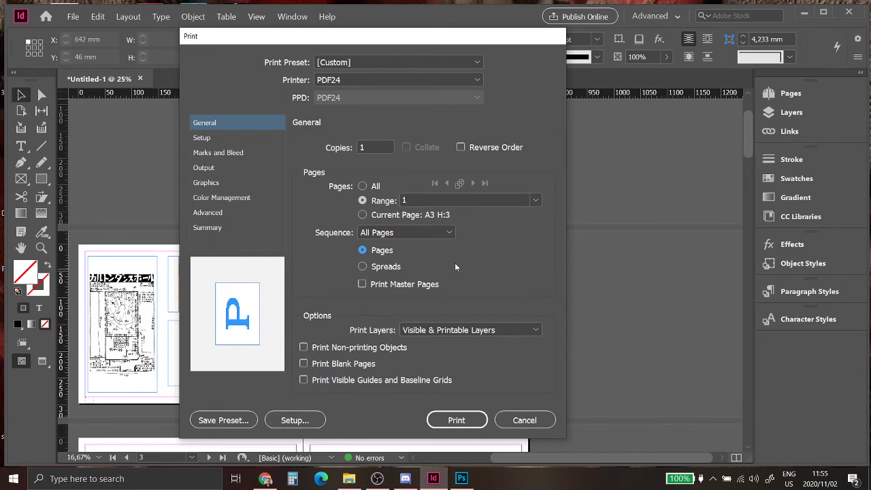
click(363, 267)
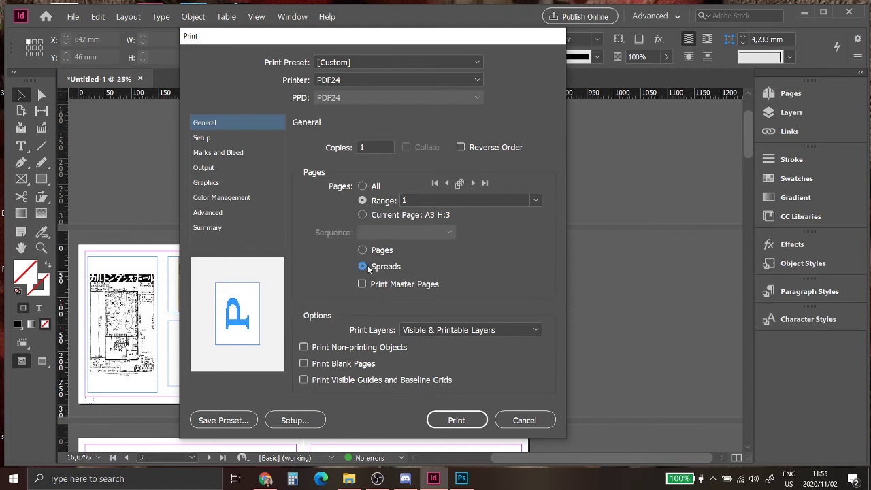
click(473, 184)
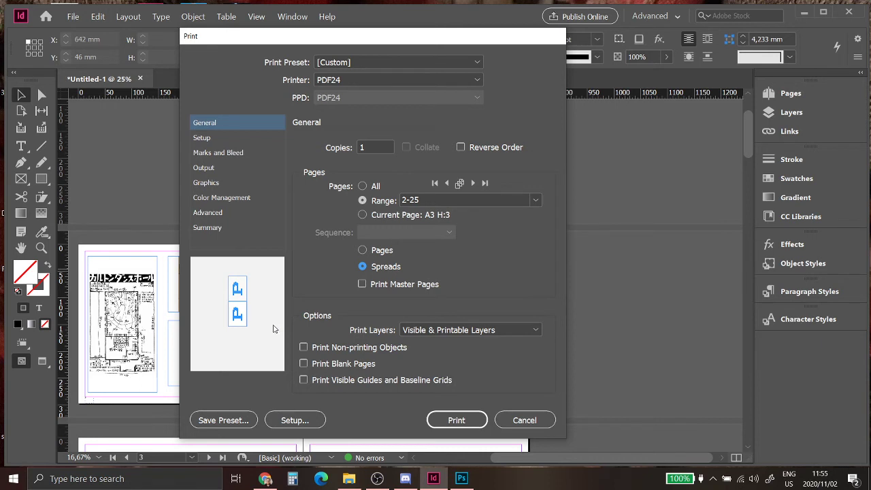
click(450, 419)
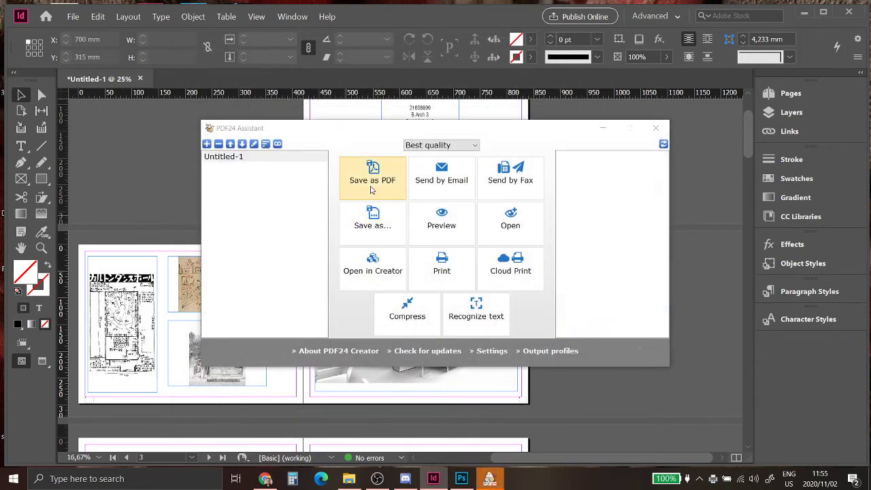
Step: Choose Save as PDF and browse to Documents > TUTORING > Youtube 3rd years
click(371, 185)
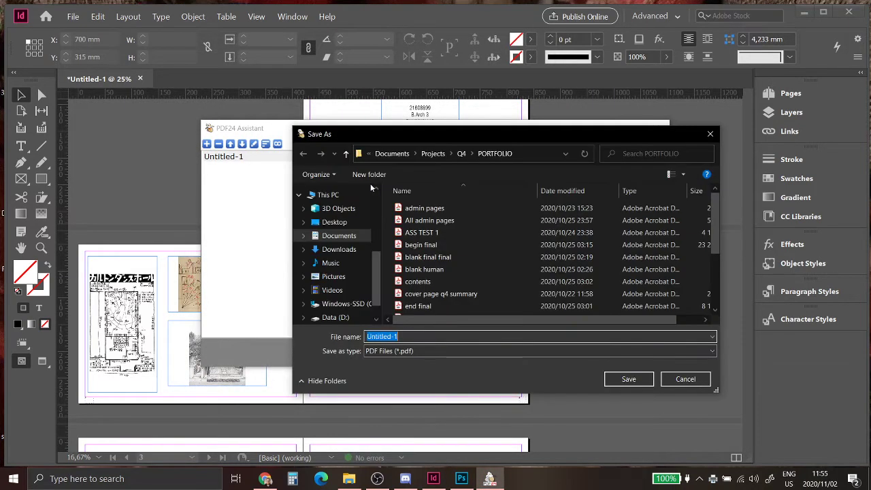
click(433, 153)
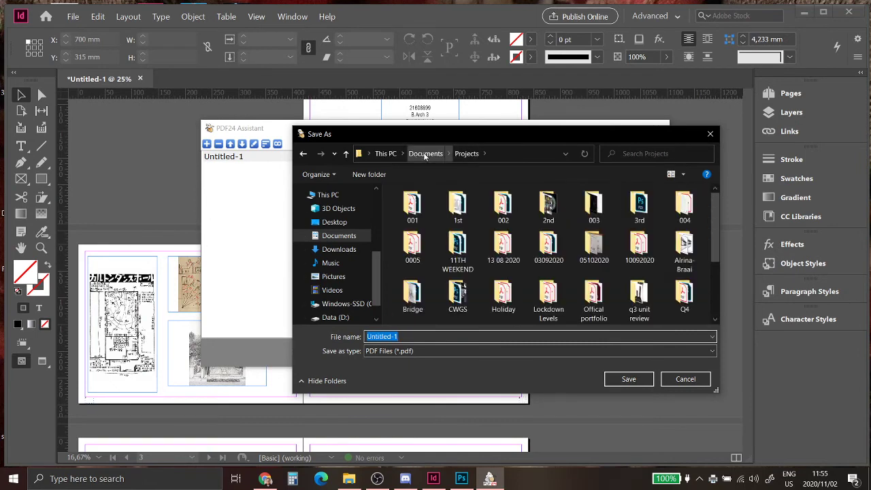
click(424, 153)
scroll(487, 285, down, 3)
scroll(473, 210, down, 2)
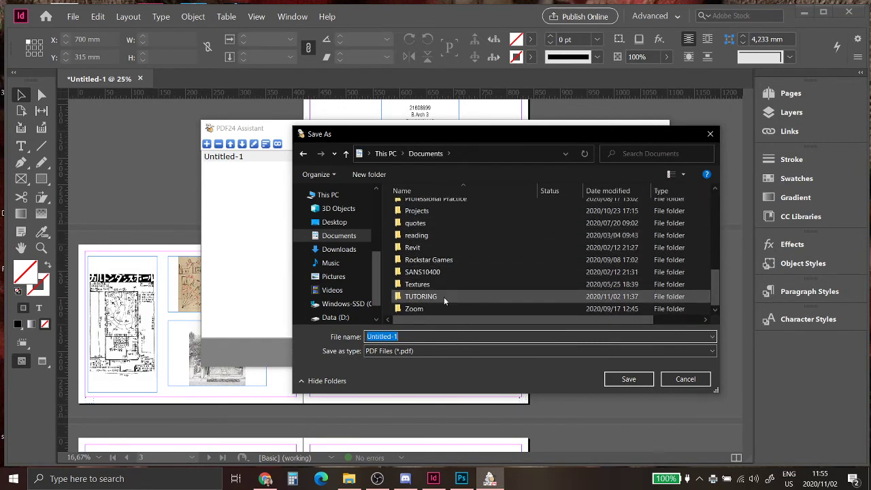
double_click(444, 296)
double_click(432, 220)
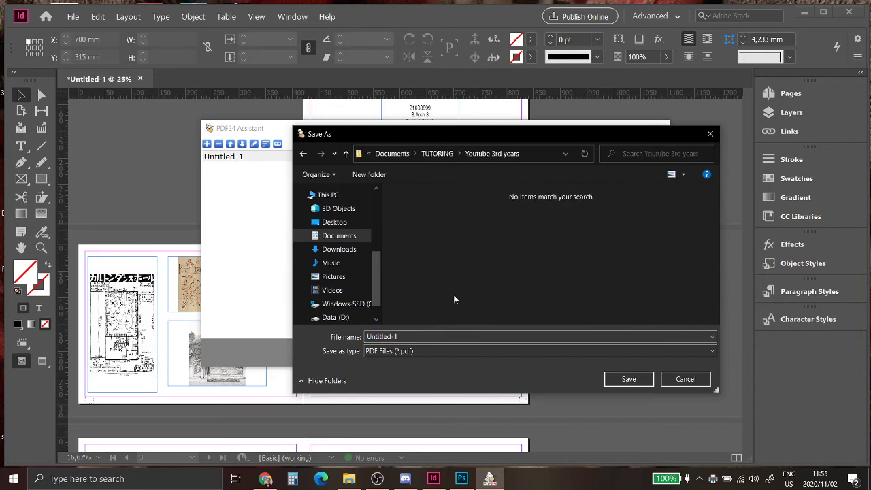
Step: Save the PDF there as 'Portfolio Drat 1' and open its folder
click(453, 334)
text(Po)
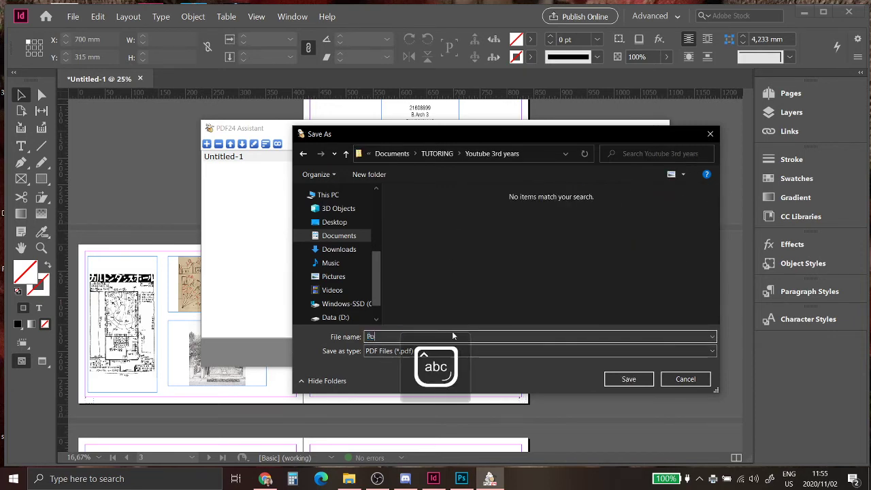
text(rtlolio Drat 1)
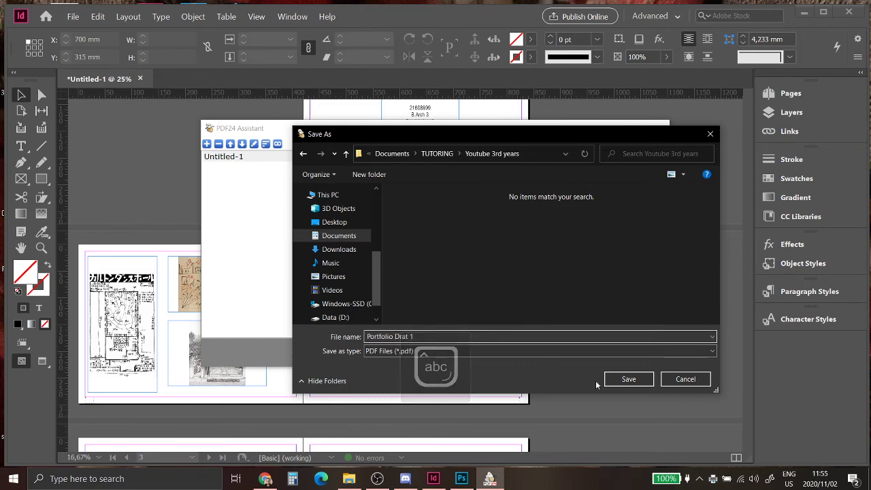
click(628, 380)
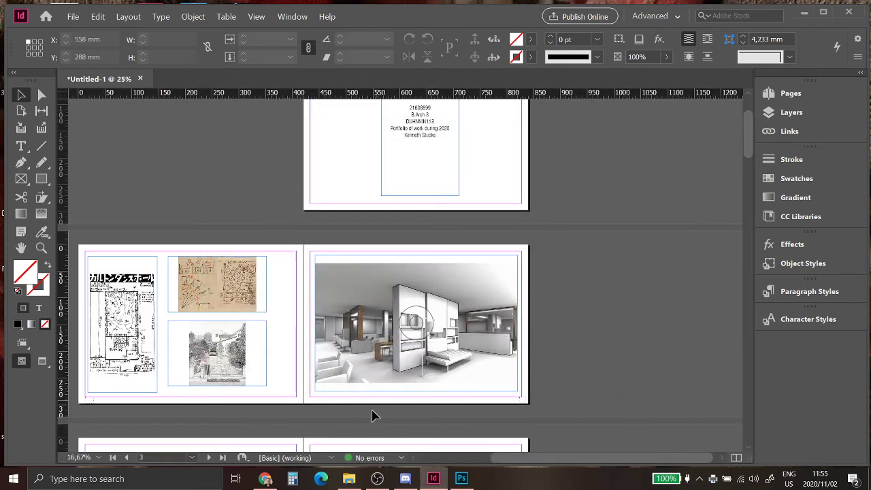
click(349, 478)
drag(251, 59, 597, 73)
click(372, 212)
double_click(370, 213)
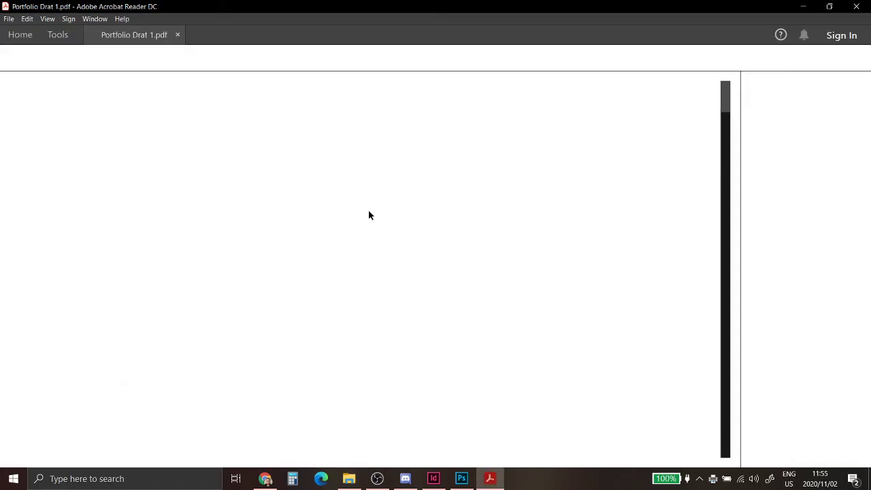
scroll(372, 127, down, 2)
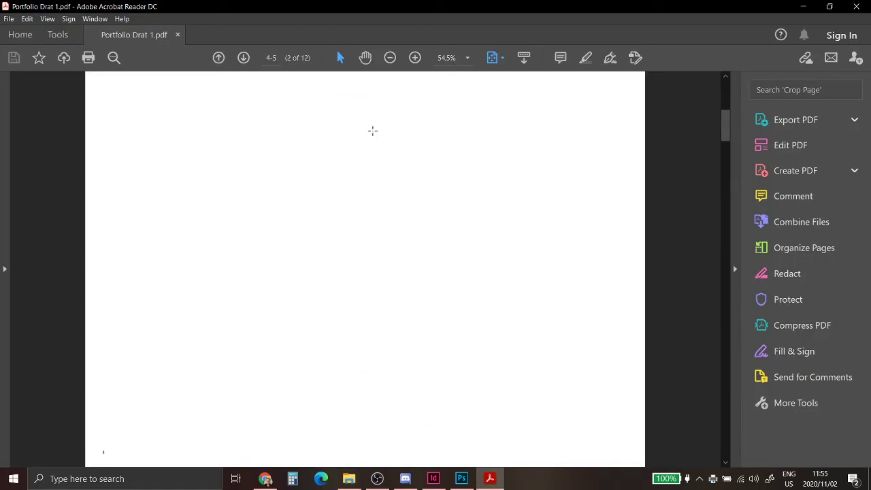
scroll(372, 130, up, 2)
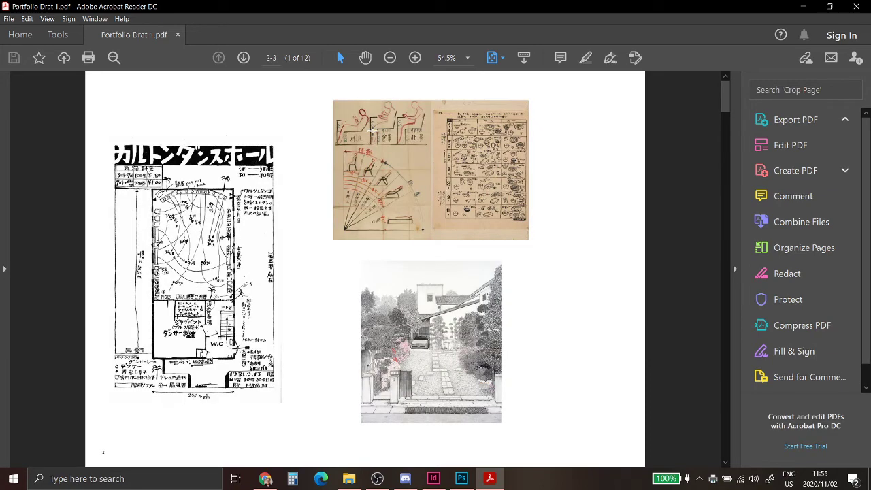
click(856, 7)
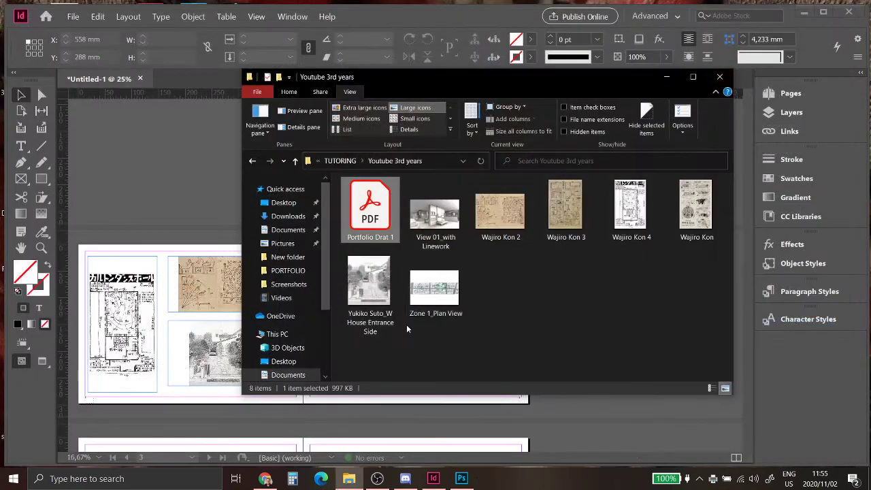
click(720, 76)
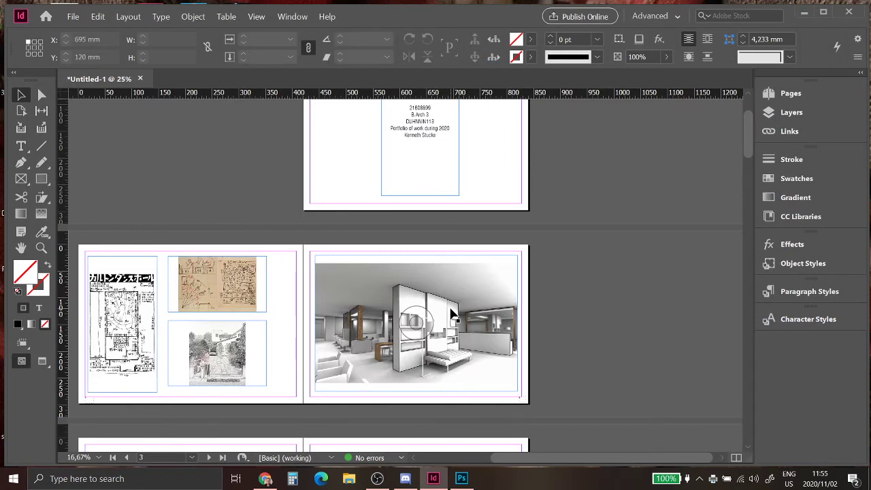
click(462, 479)
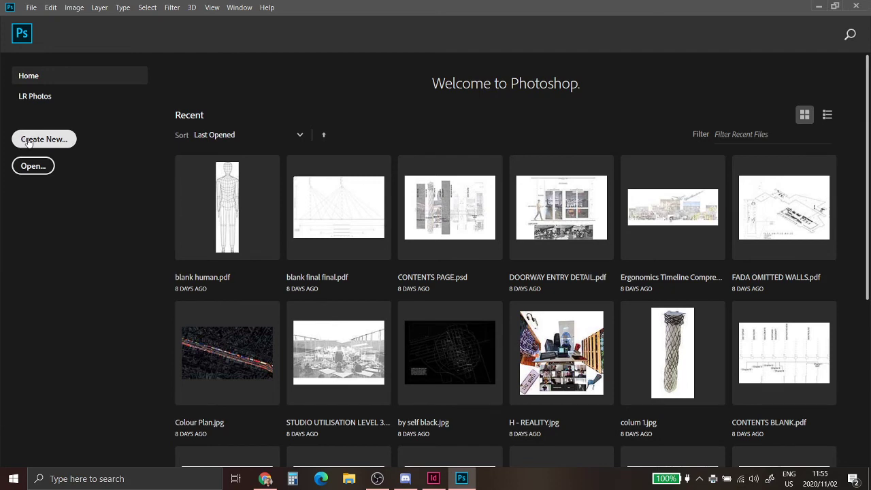
Step: Create a new 630 × 297 mm landscape document at 150 ppi
click(47, 141)
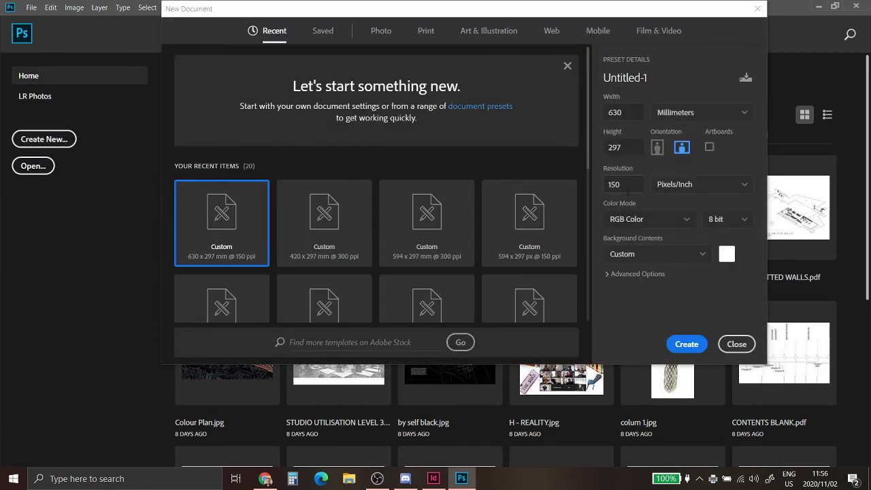
mouse_move(629, 188)
mouse_down()
mouse_move(596, 185)
mouse_move(635, 184)
mouse_up()
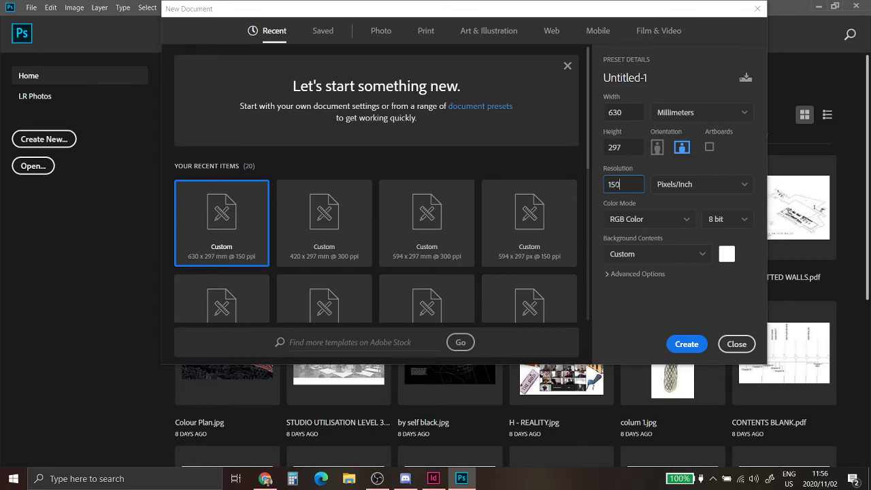
mouse_move(621, 184)
mouse_down()
mouse_move(596, 192)
mouse_move(617, 186)
mouse_move(650, 194)
mouse_move(606, 187)
mouse_up()
click(624, 187)
click(693, 345)
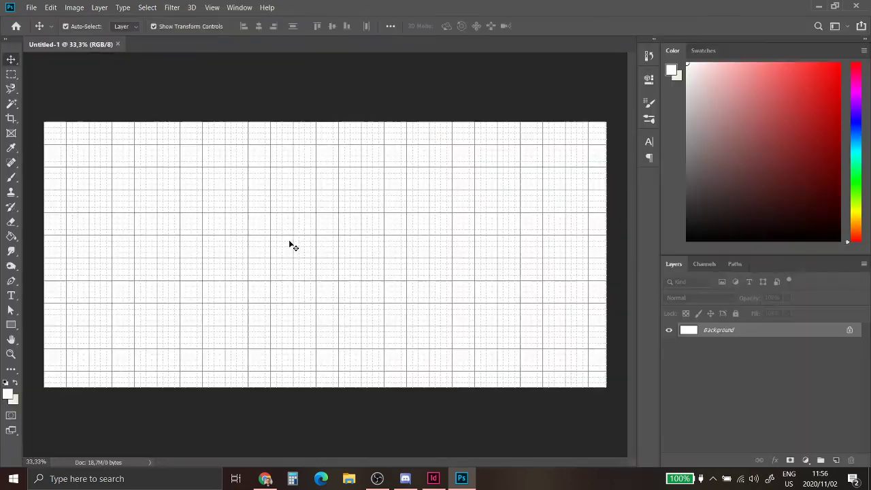
Step: Hide the grid and other extras by unchecking View > Extras
click(212, 7)
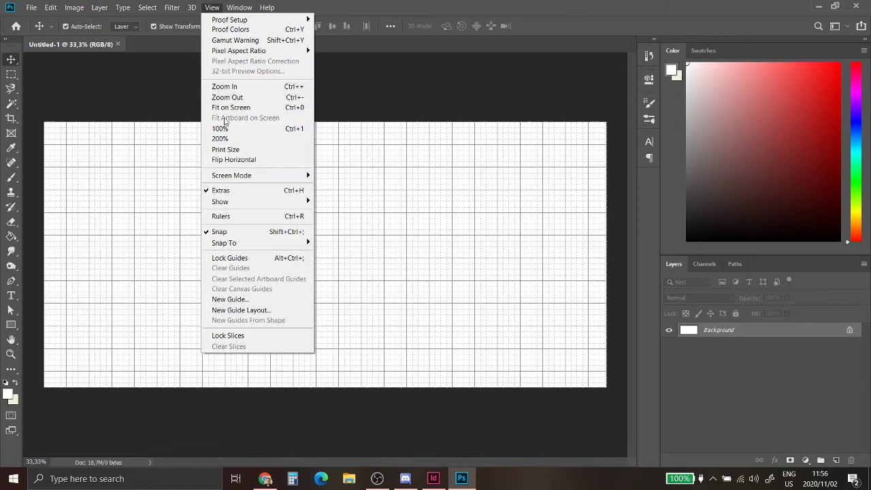
click(244, 195)
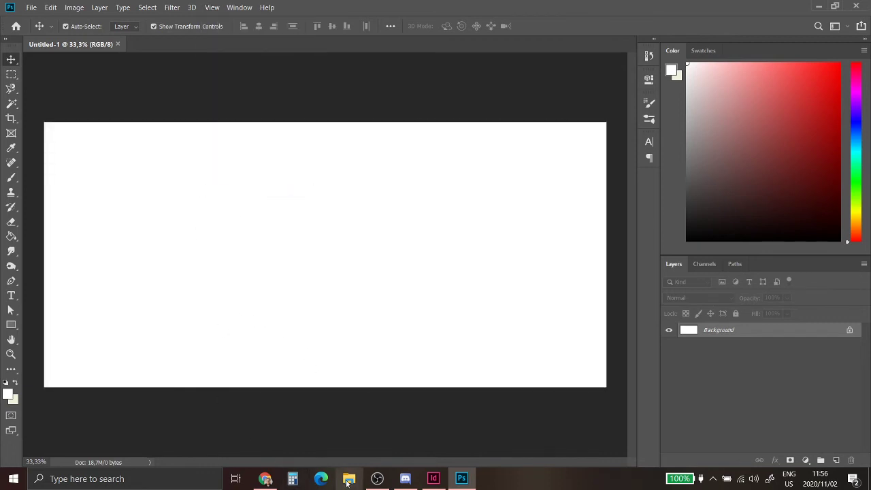
click(31, 7)
Step: Open page 1 of contents.pdf in Photoshop and select the whole page
click(34, 28)
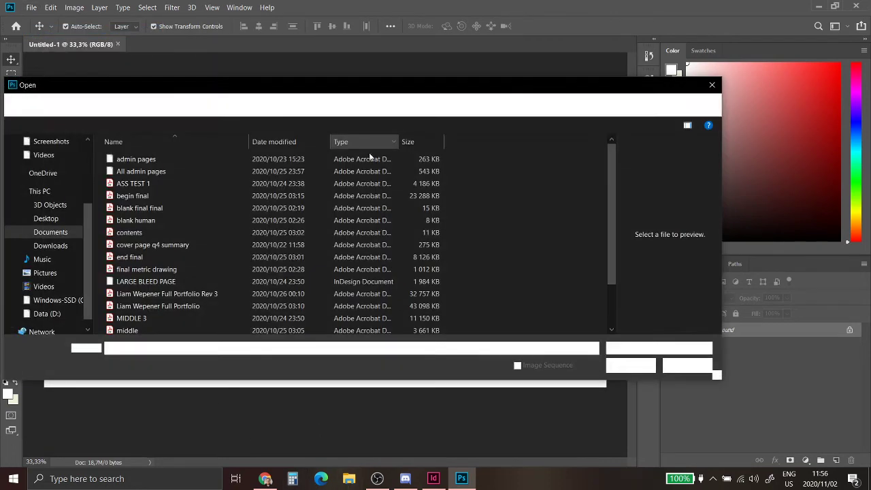
click(181, 233)
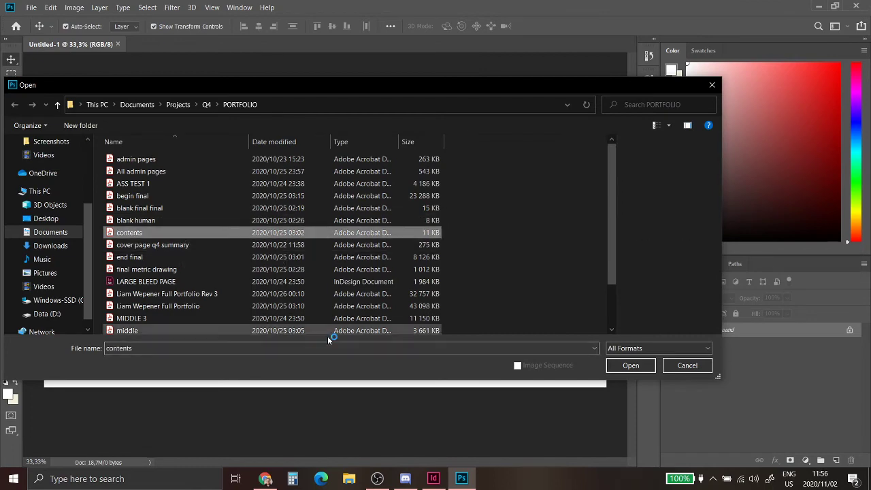
click(626, 365)
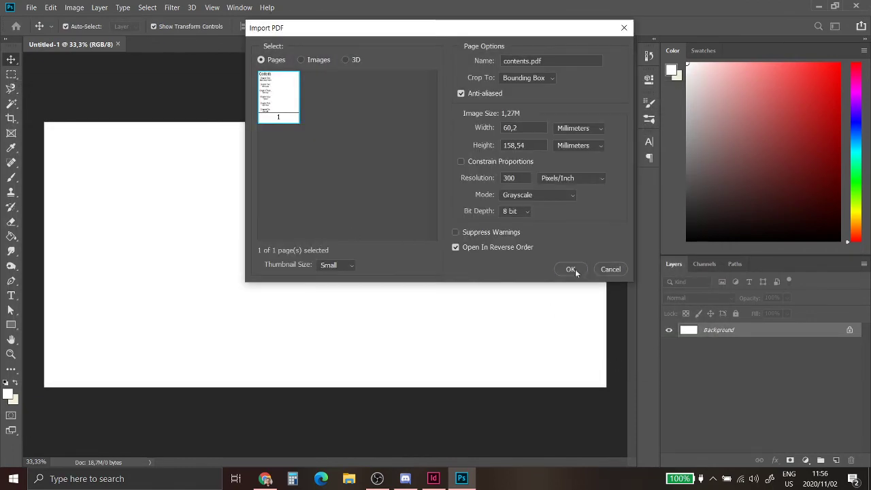
click(571, 270)
key(ctrl+a)
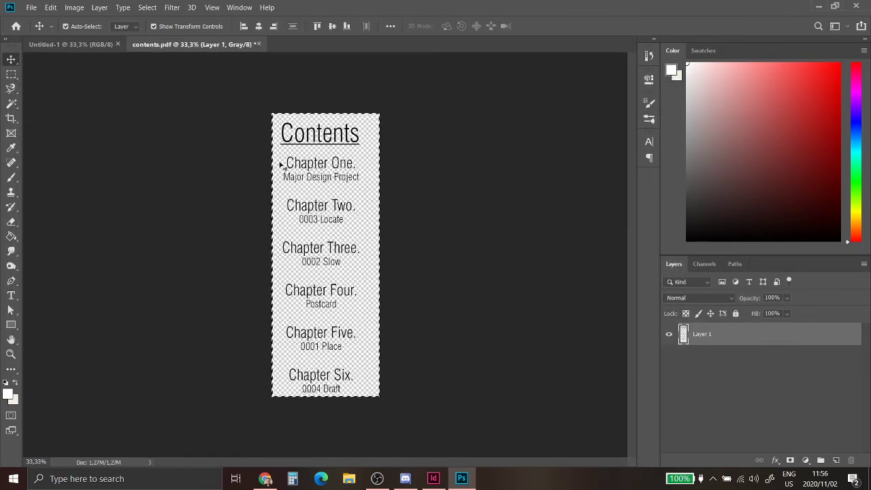
Step: Paste the contents onto Untitled-1, move them left, and flatten the image
click(68, 45)
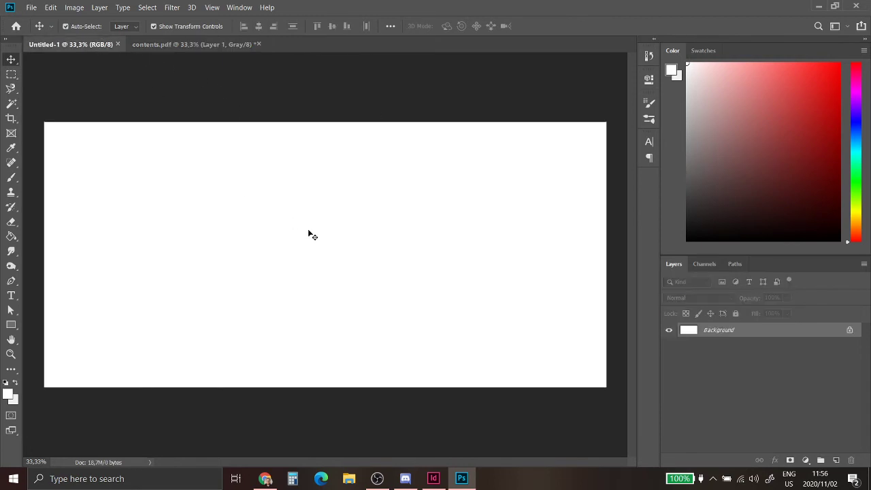
key(ctrl+v)
key(ctrl+t)
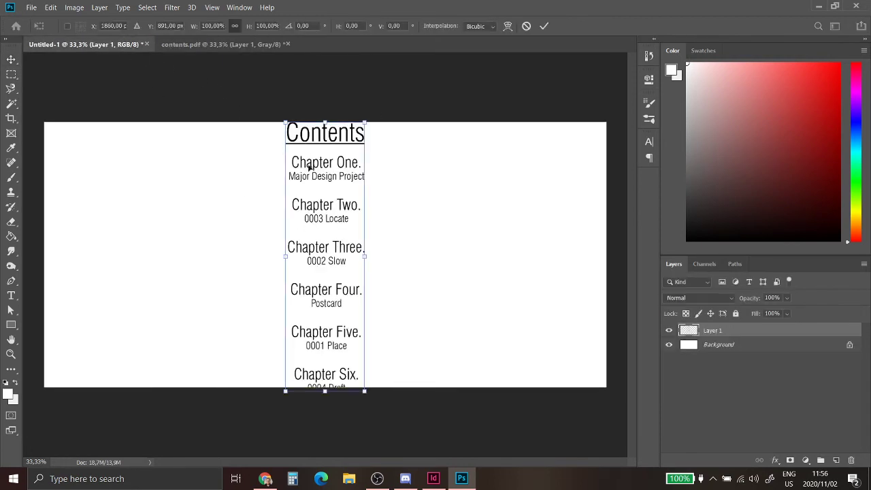
drag(328, 200, 183, 199)
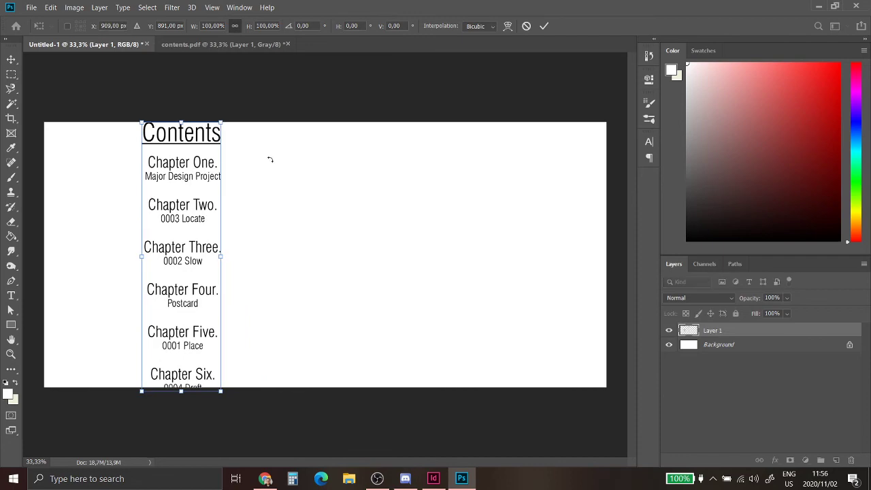
key(Return)
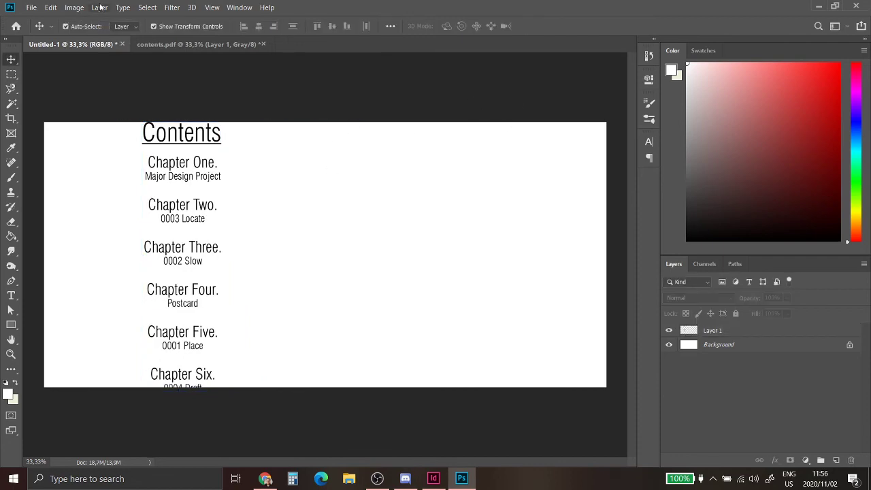
click(73, 7)
mouse_move(99, 8)
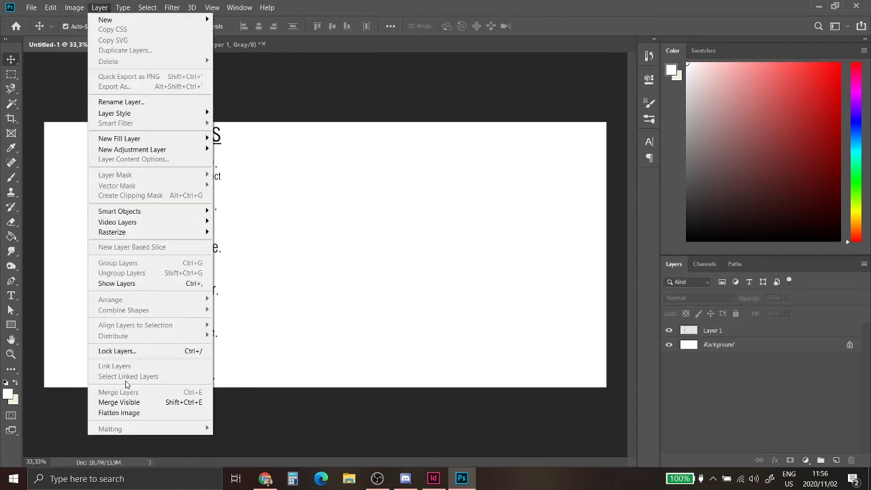
click(123, 412)
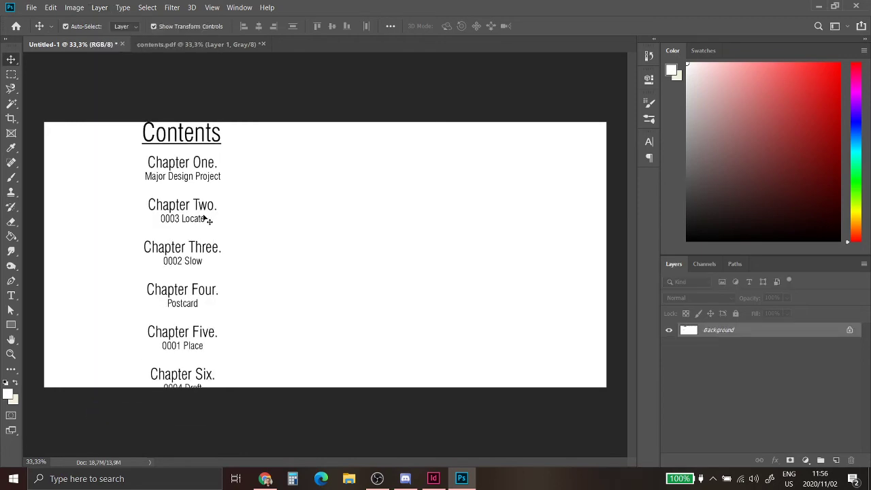
Step: Bring up Photoshop's Print Settings with the layout kept in landscape
key(ctrl+p)
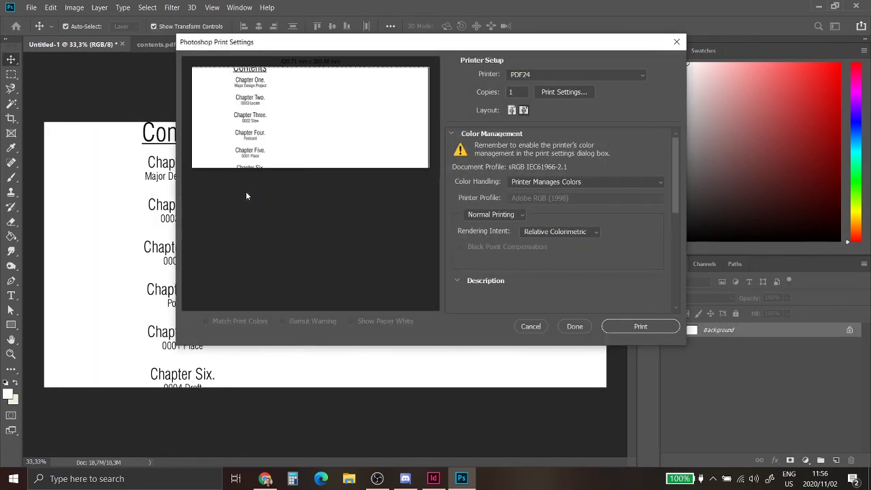
click(513, 110)
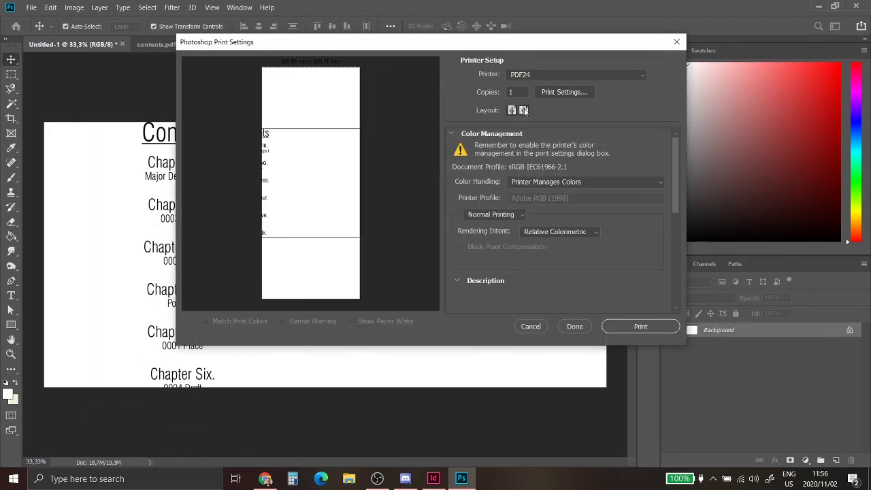
click(523, 111)
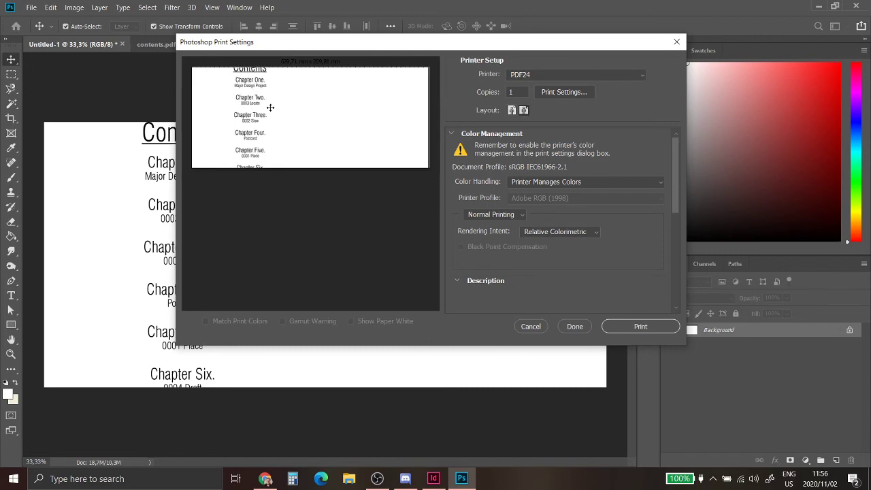
Step: Set PDF24 to a custom 270 × 630 mm page in millimetres and print
click(566, 93)
click(424, 293)
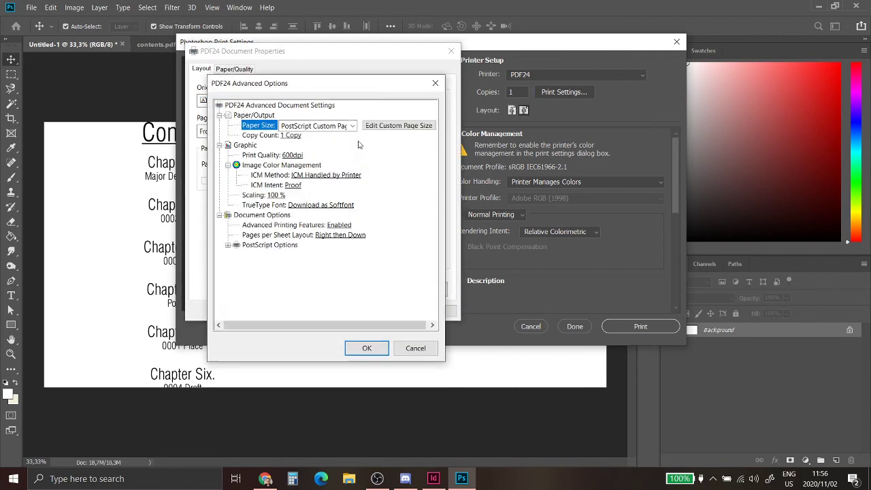
click(352, 126)
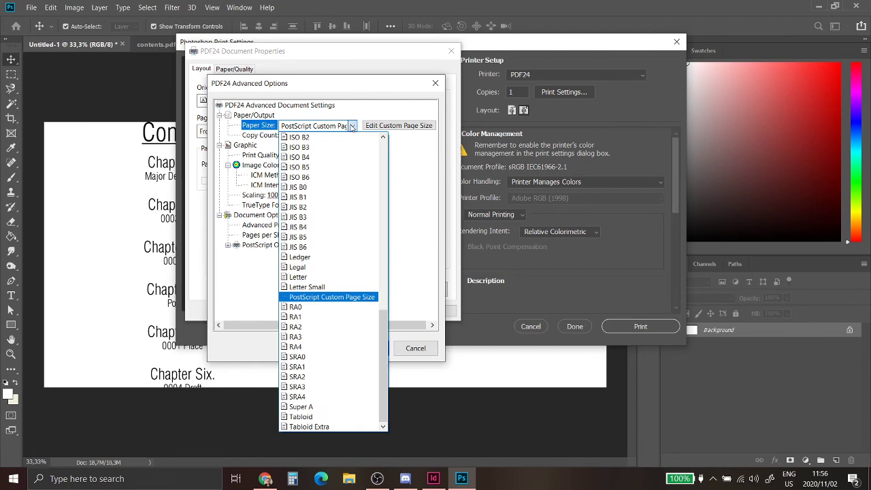
click(332, 298)
click(377, 130)
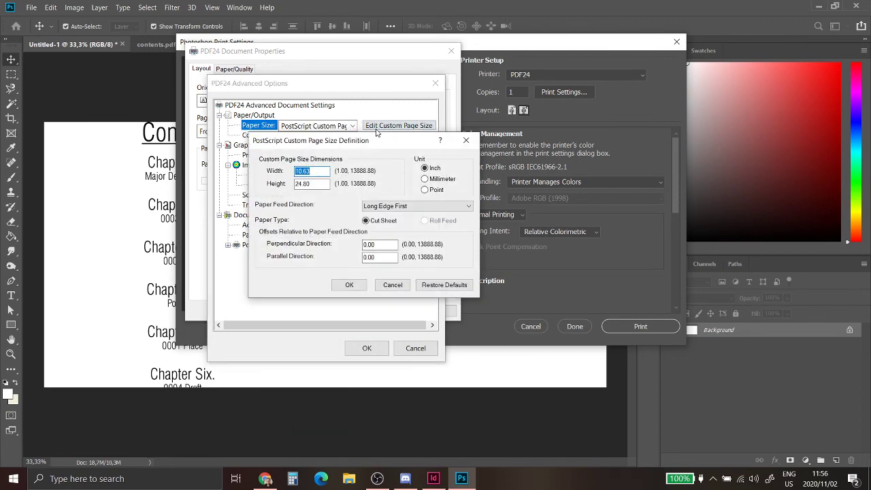
click(428, 179)
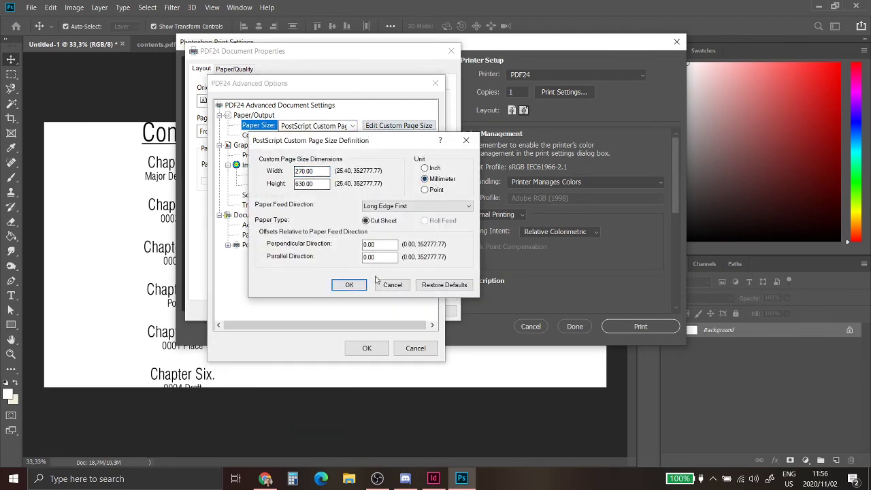
click(347, 284)
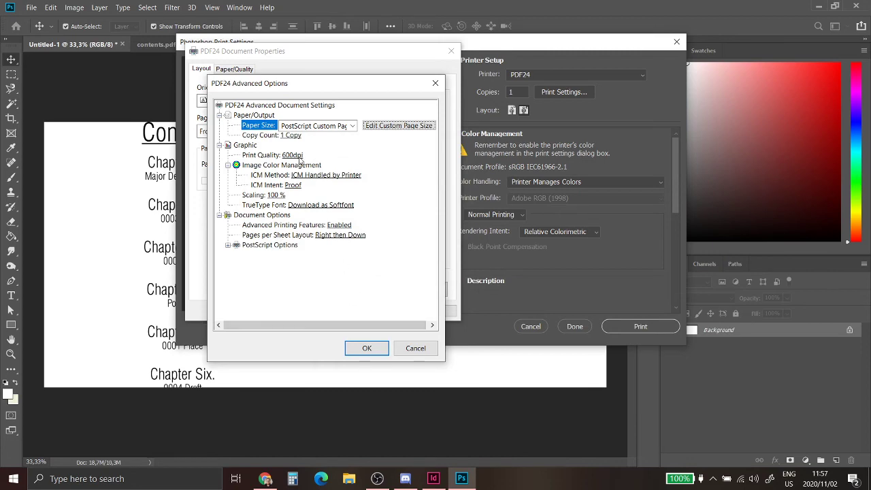
click(366, 347)
click(388, 308)
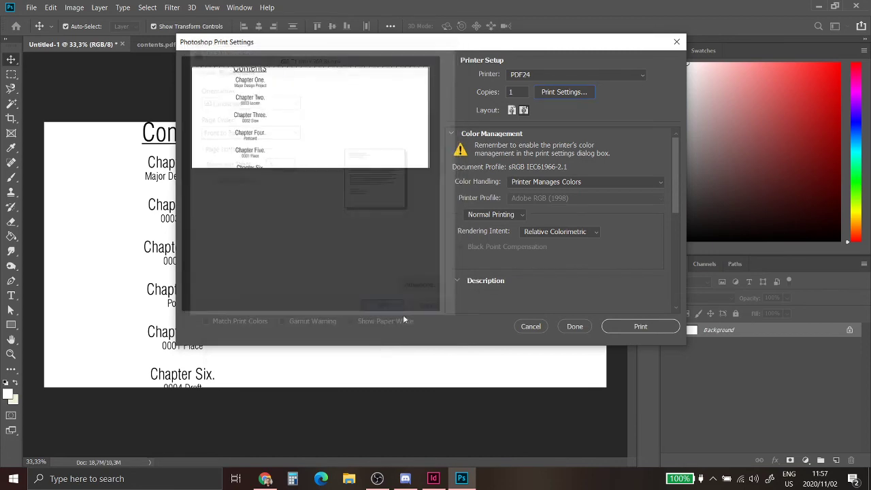
click(616, 326)
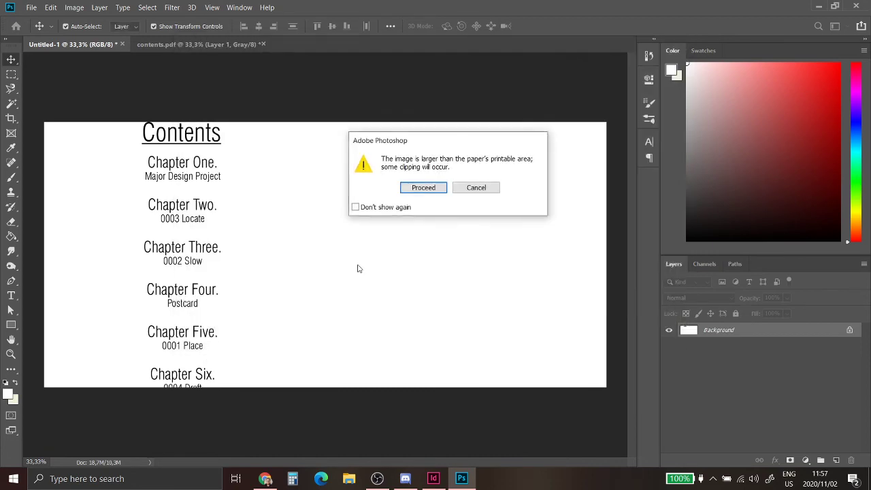
Step: Proceed past the clipping warning and save the print as PDF named 'Contents page'
click(422, 188)
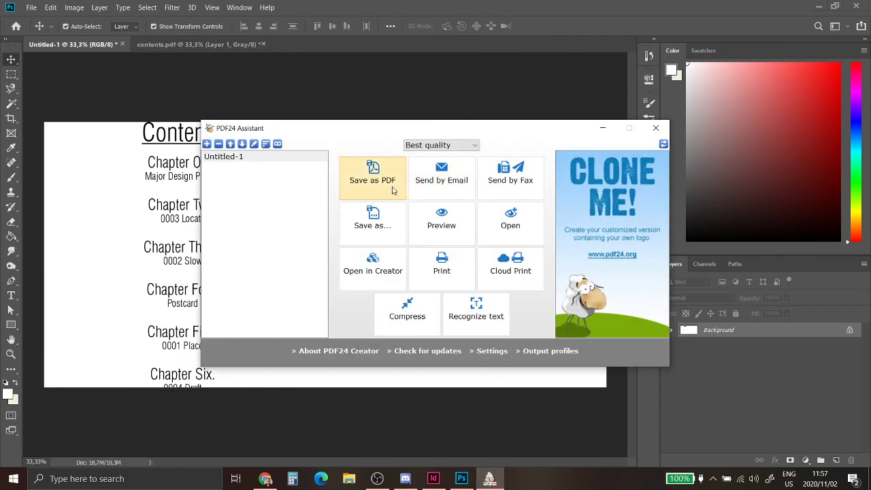
click(392, 190)
key(Caps_Lock)
text(C)
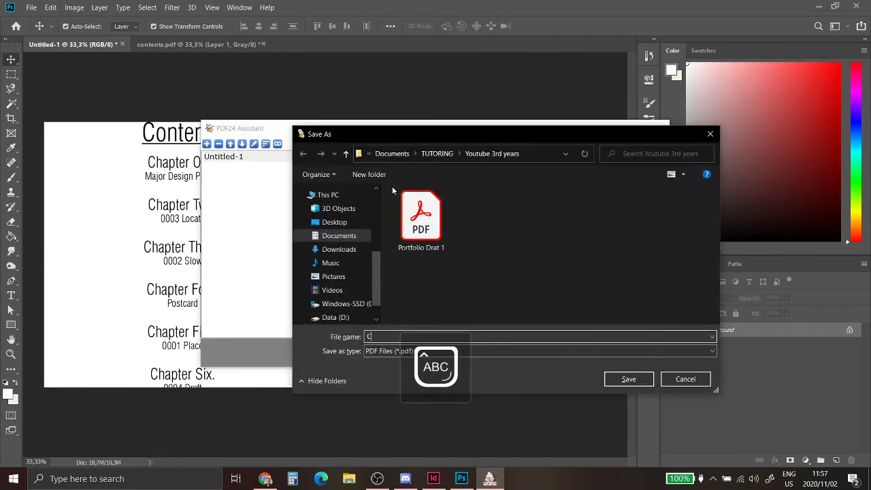
key(Caps_Lock)
text(ontents)
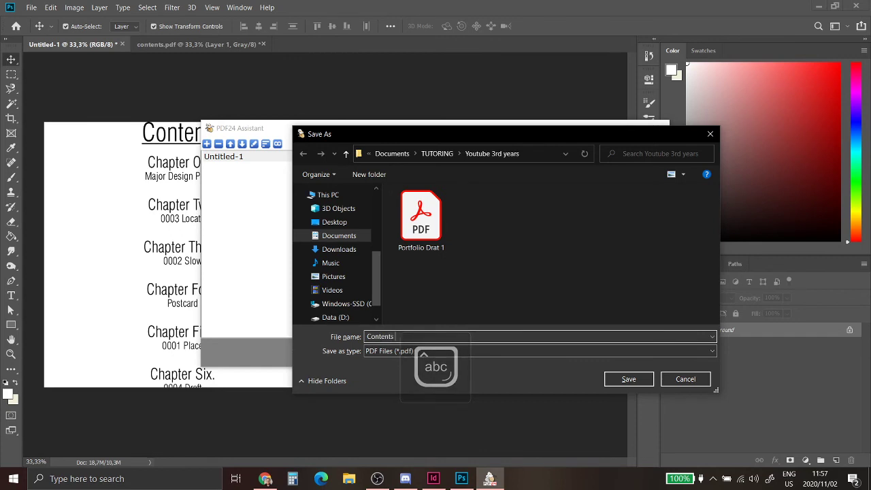
text( page)
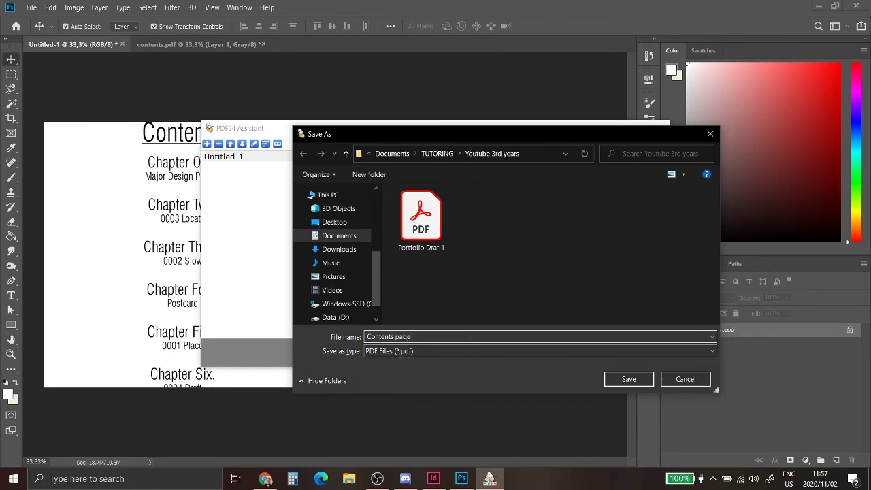
key(Caps_Lock)
key(Tab)
key(Caps_Lock)
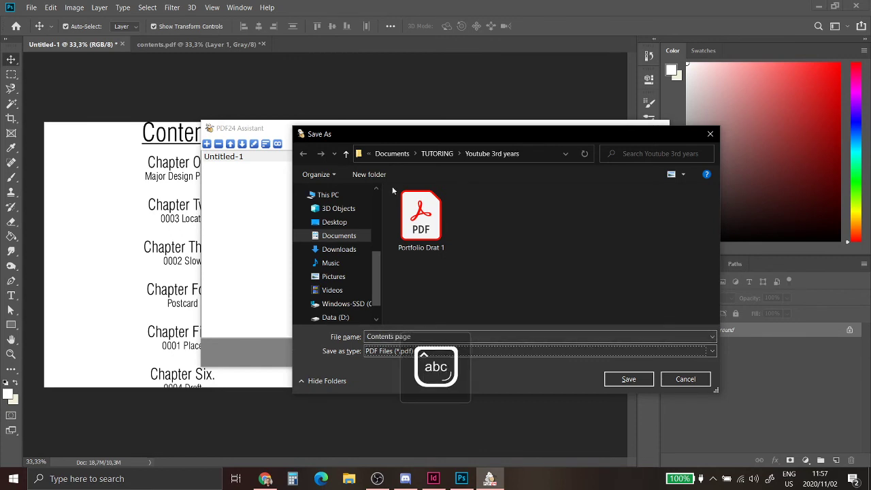
key(Return)
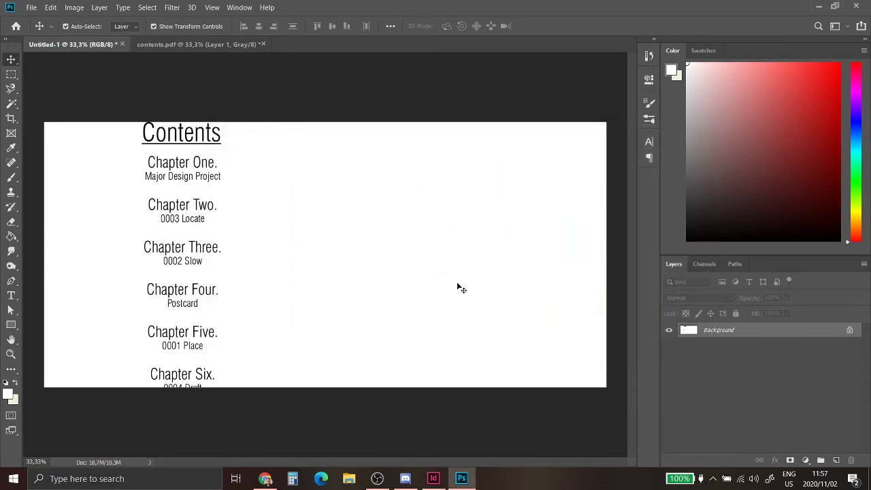
Step: Check Contents page.pdf from Documents > TUTORING > Youtube 3rd years, then close Acrobat and Explorer
click(349, 480)
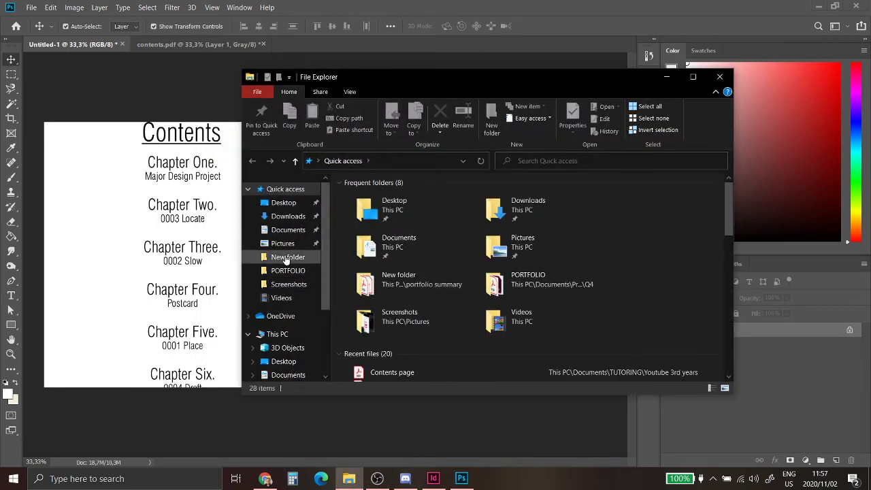
click(288, 229)
scroll(419, 339, down, 1)
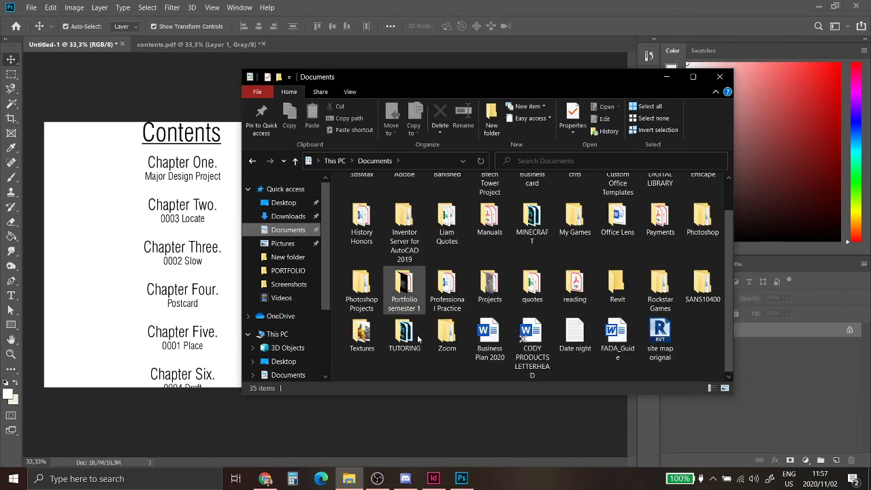
double_click(409, 335)
double_click(409, 208)
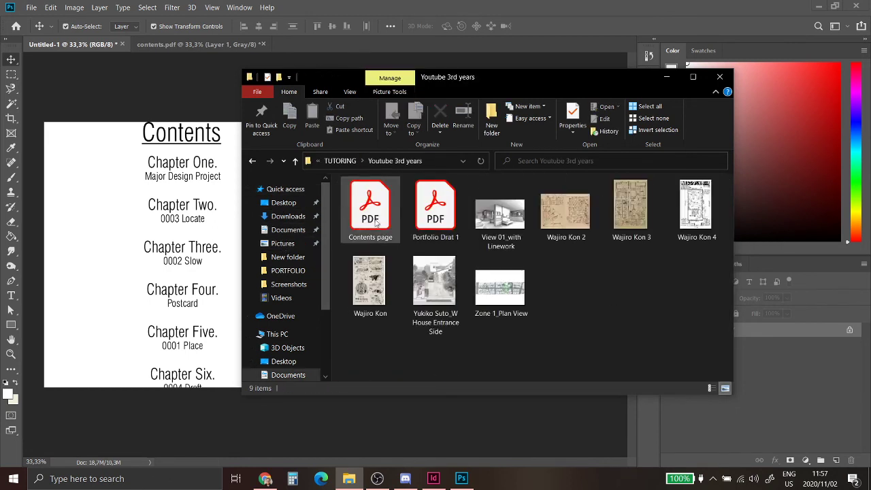
double_click(373, 214)
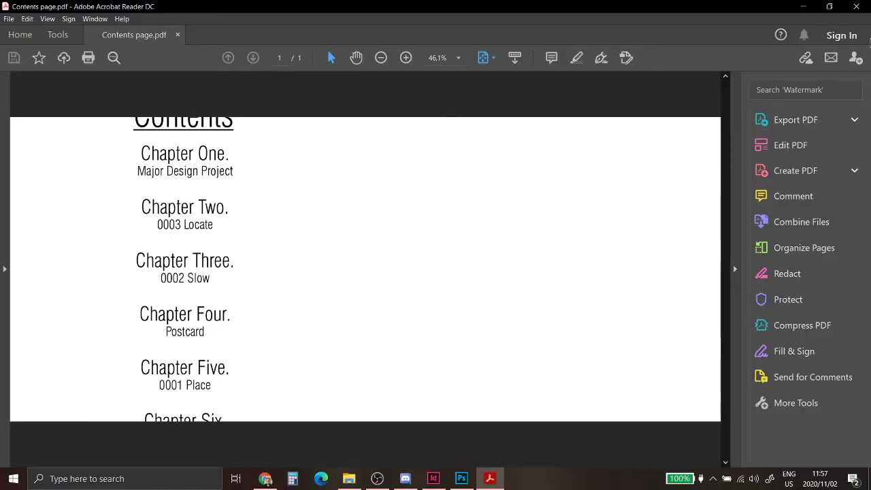
click(856, 6)
click(719, 77)
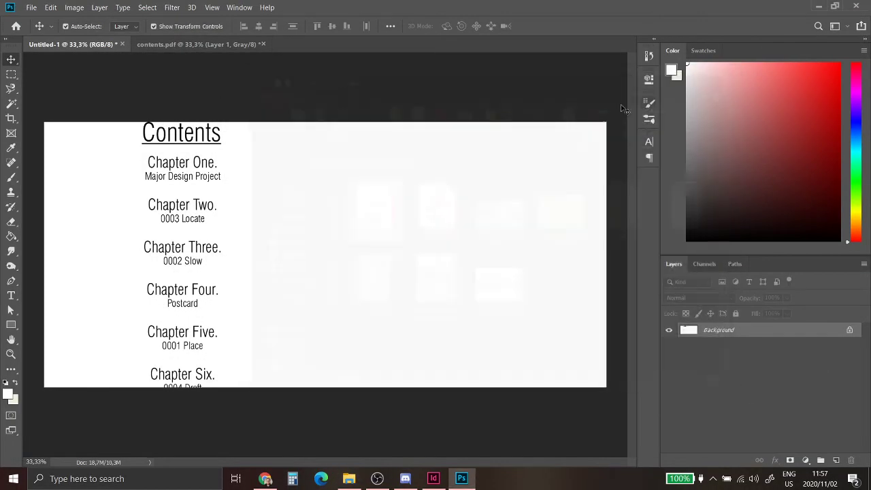
Step: Close contents.pdf and Untitled-1 without saving and return to InDesign
click(252, 45)
click(262, 45)
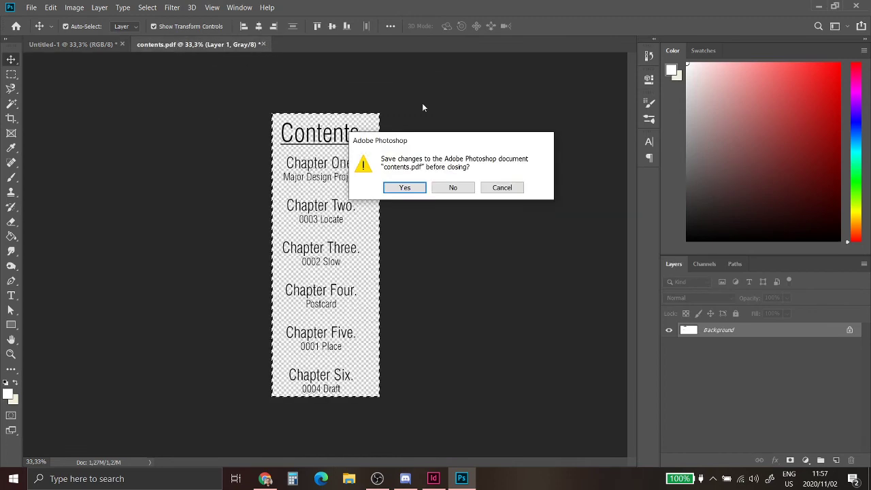
click(455, 188)
click(123, 44)
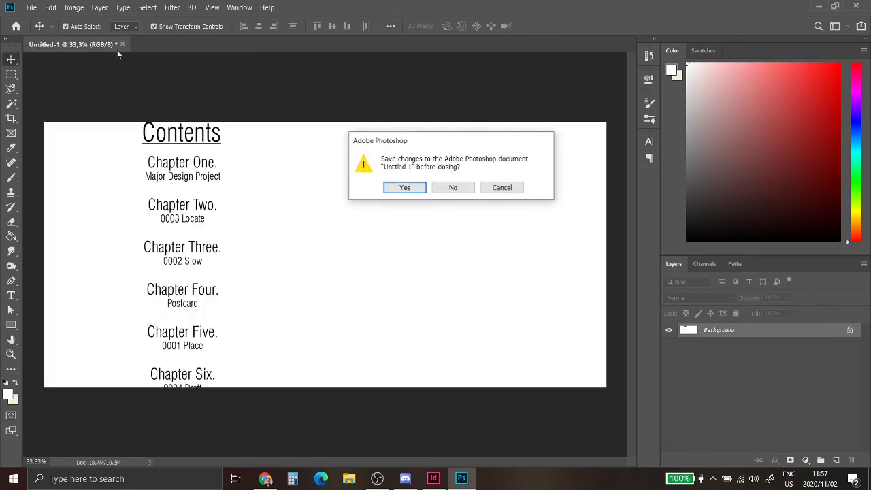
click(454, 188)
click(440, 479)
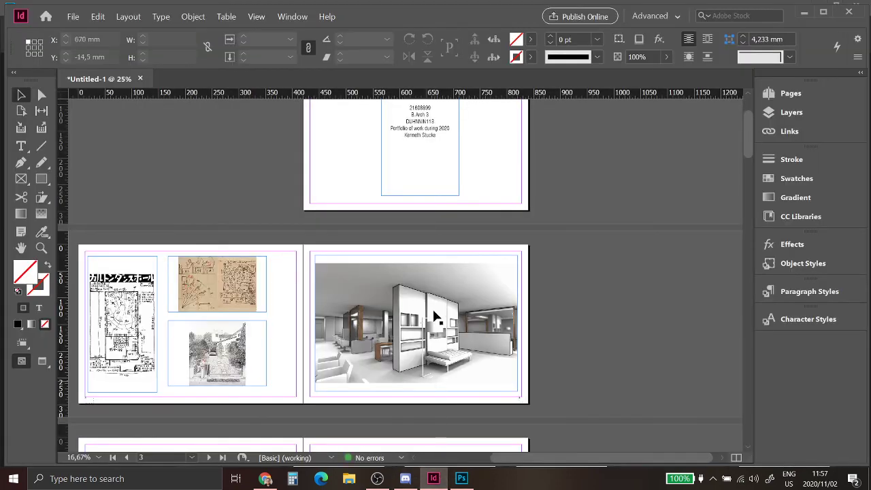
drag(545, 461, 528, 461)
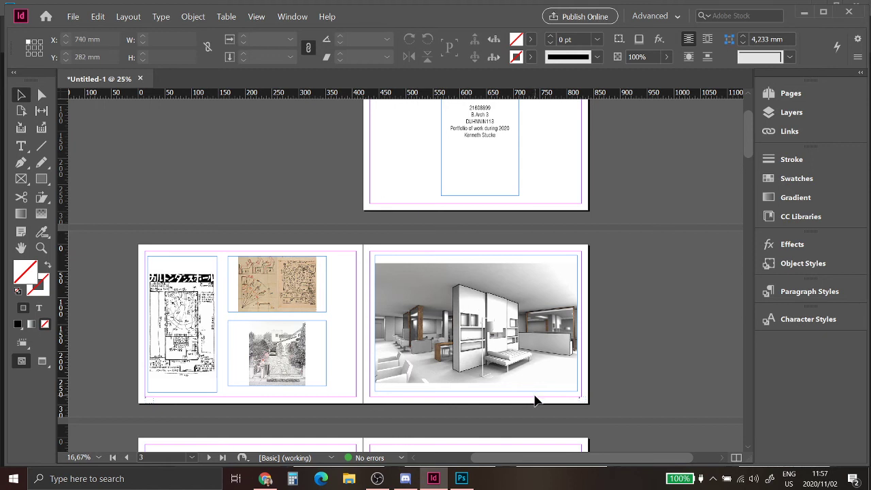
scroll(626, 385, up, 1)
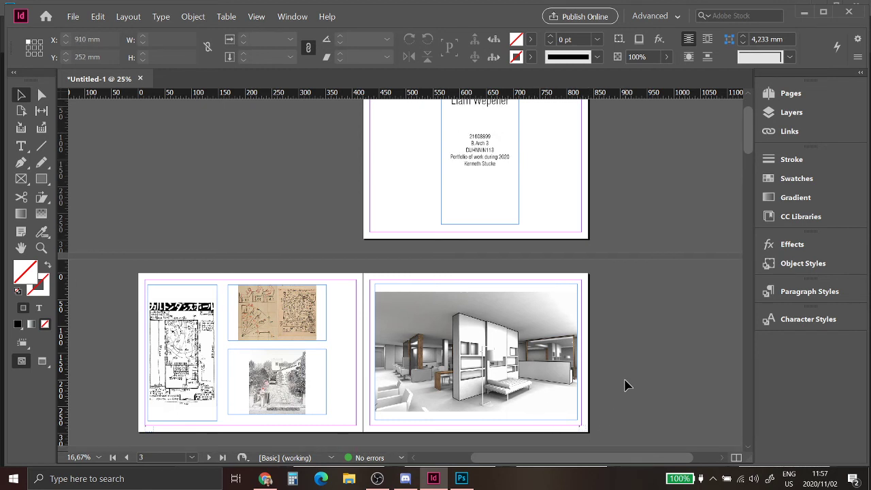
scroll(627, 384, up, 2)
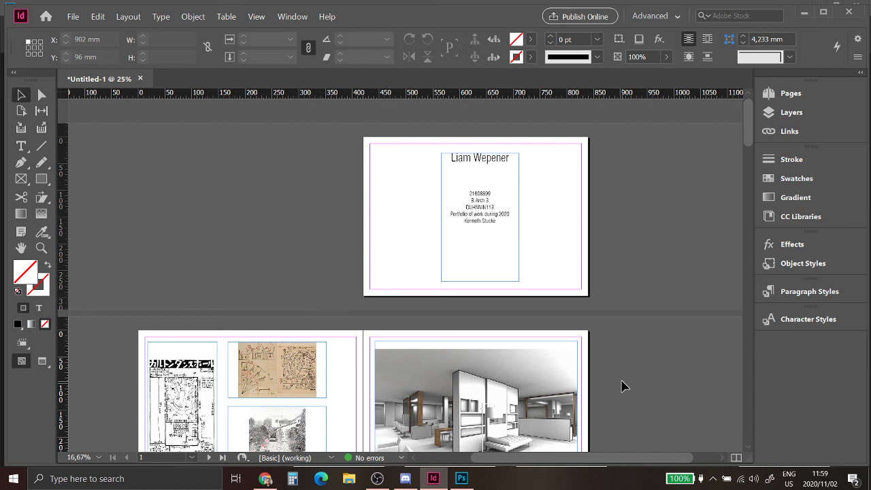
scroll(382, 396, down, 4)
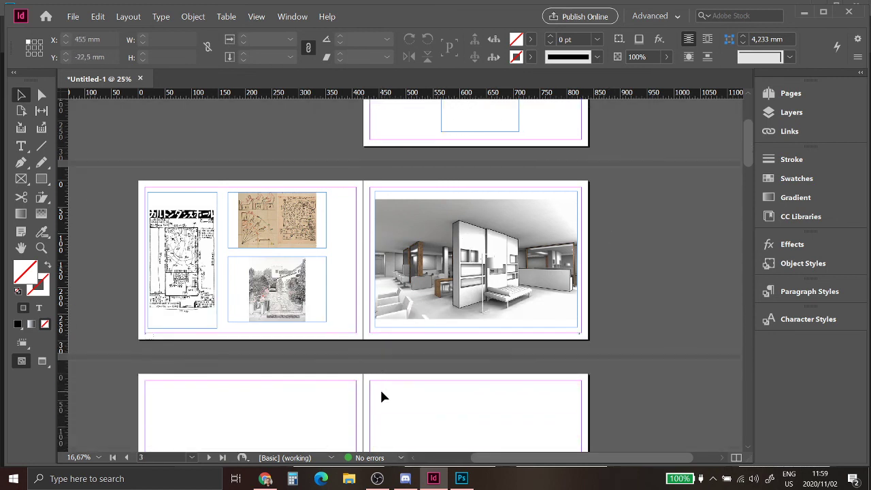
scroll(382, 396, down, 1)
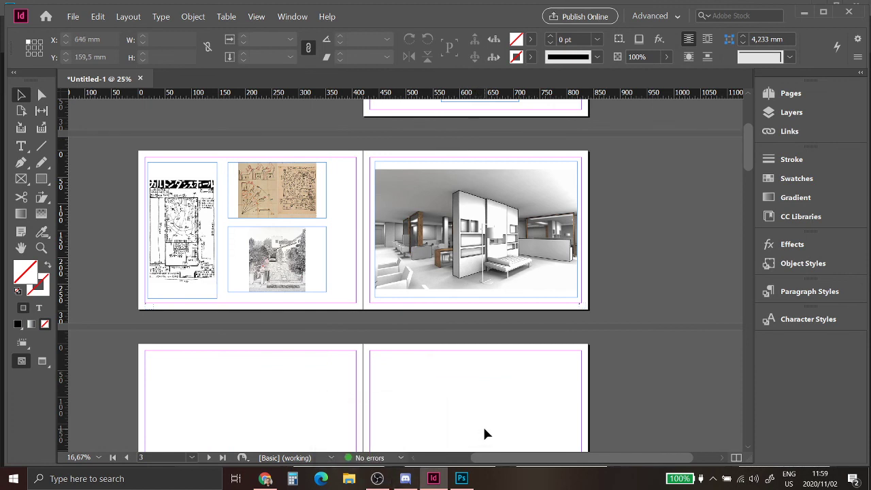
scroll(484, 430, up, 4)
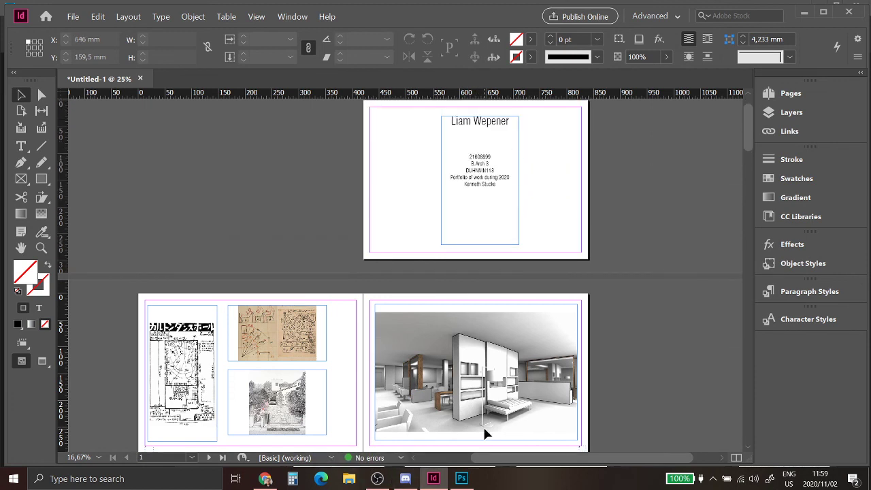
scroll(493, 422, down, 1)
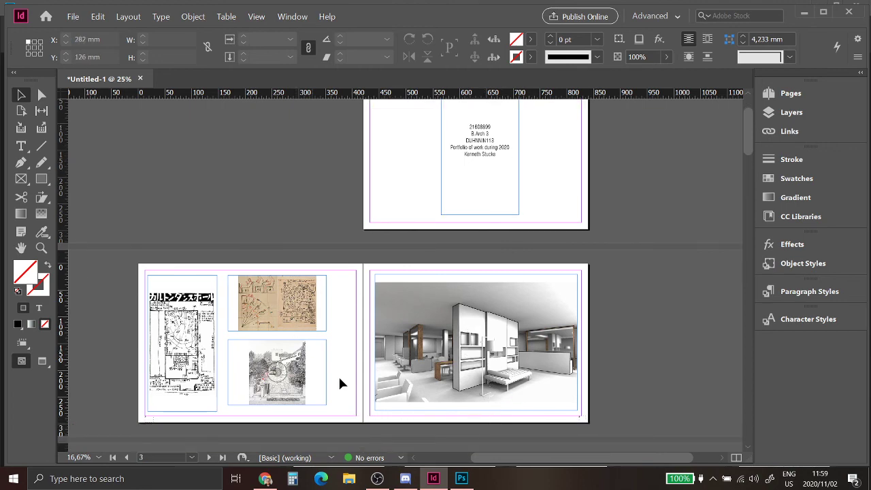
click(377, 478)
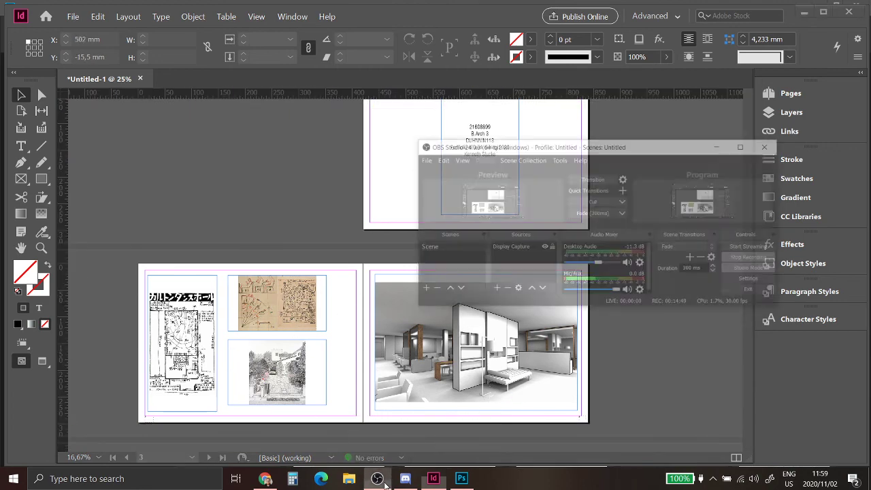